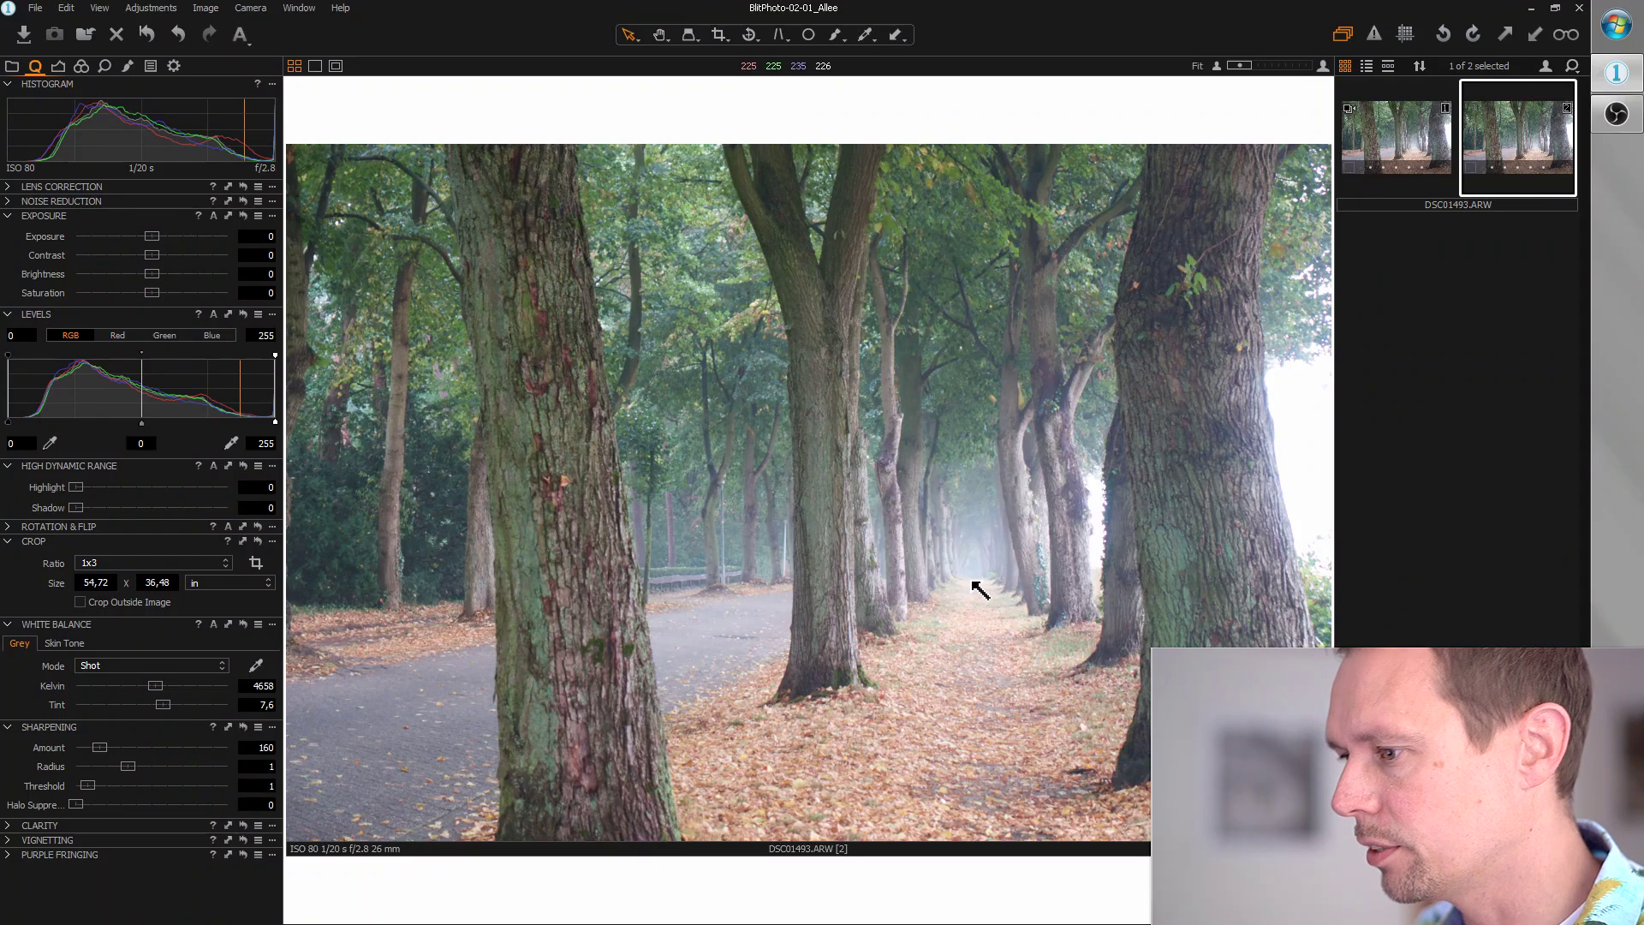
Draw a first crop frame and set the crop Ratio to Original
{"action": "left_click", "coordinate": [257, 565]}
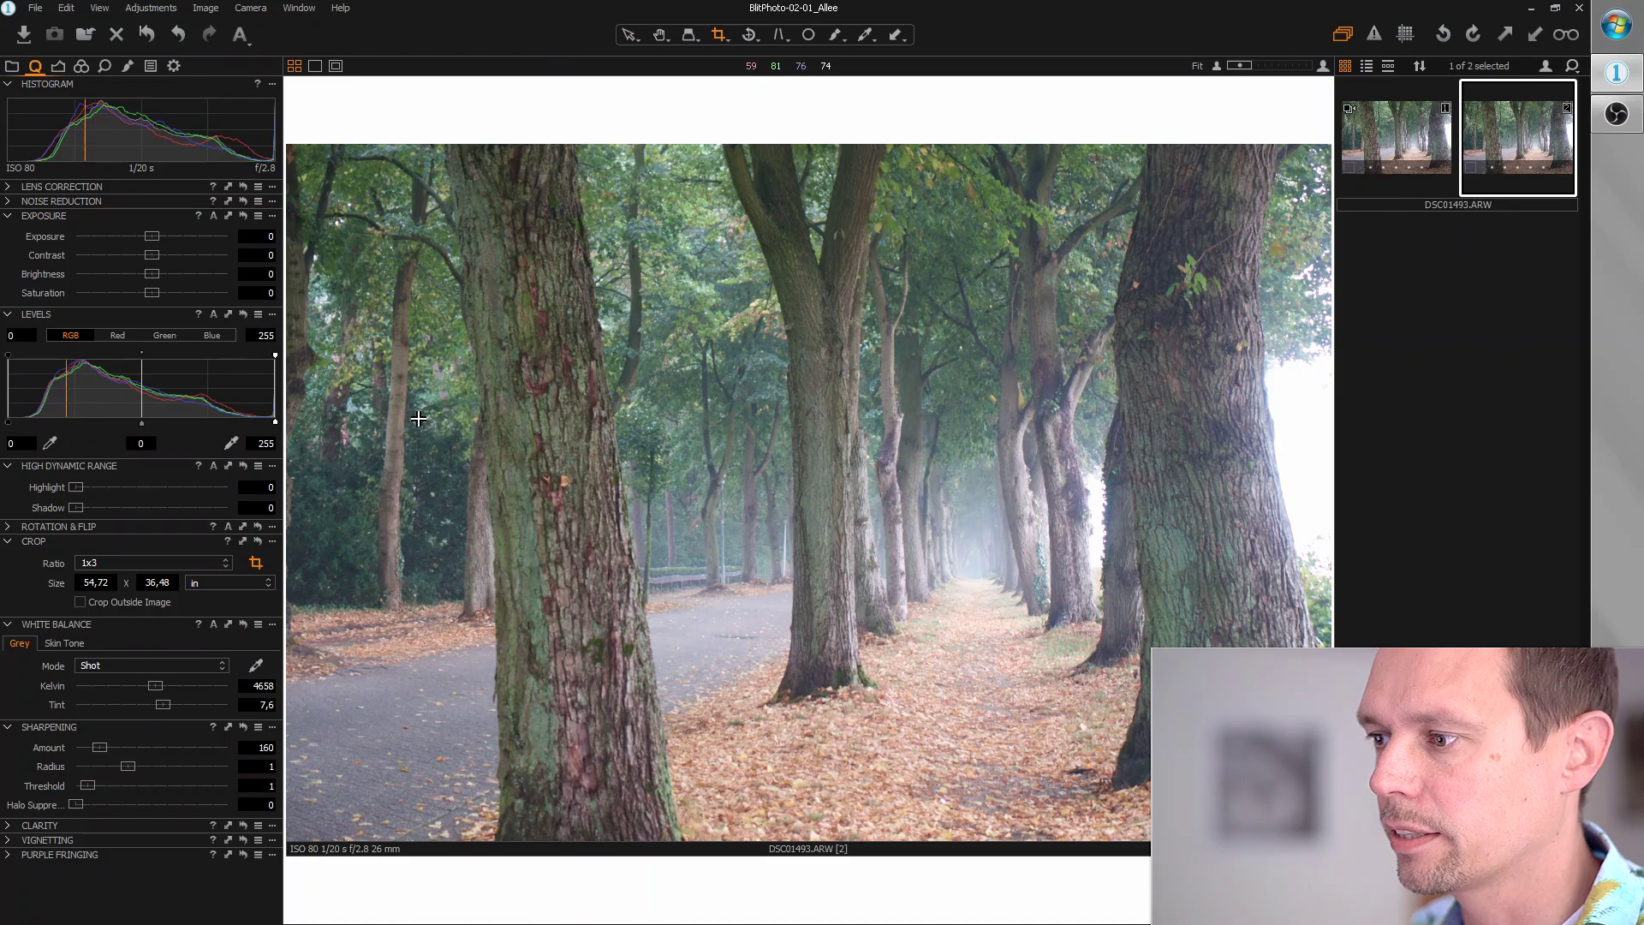
{"action": "left_click_drag", "start_coordinate": [296, 159], "coordinate": [254, 470]}
{"action": "left_click", "coordinate": [219, 562]}
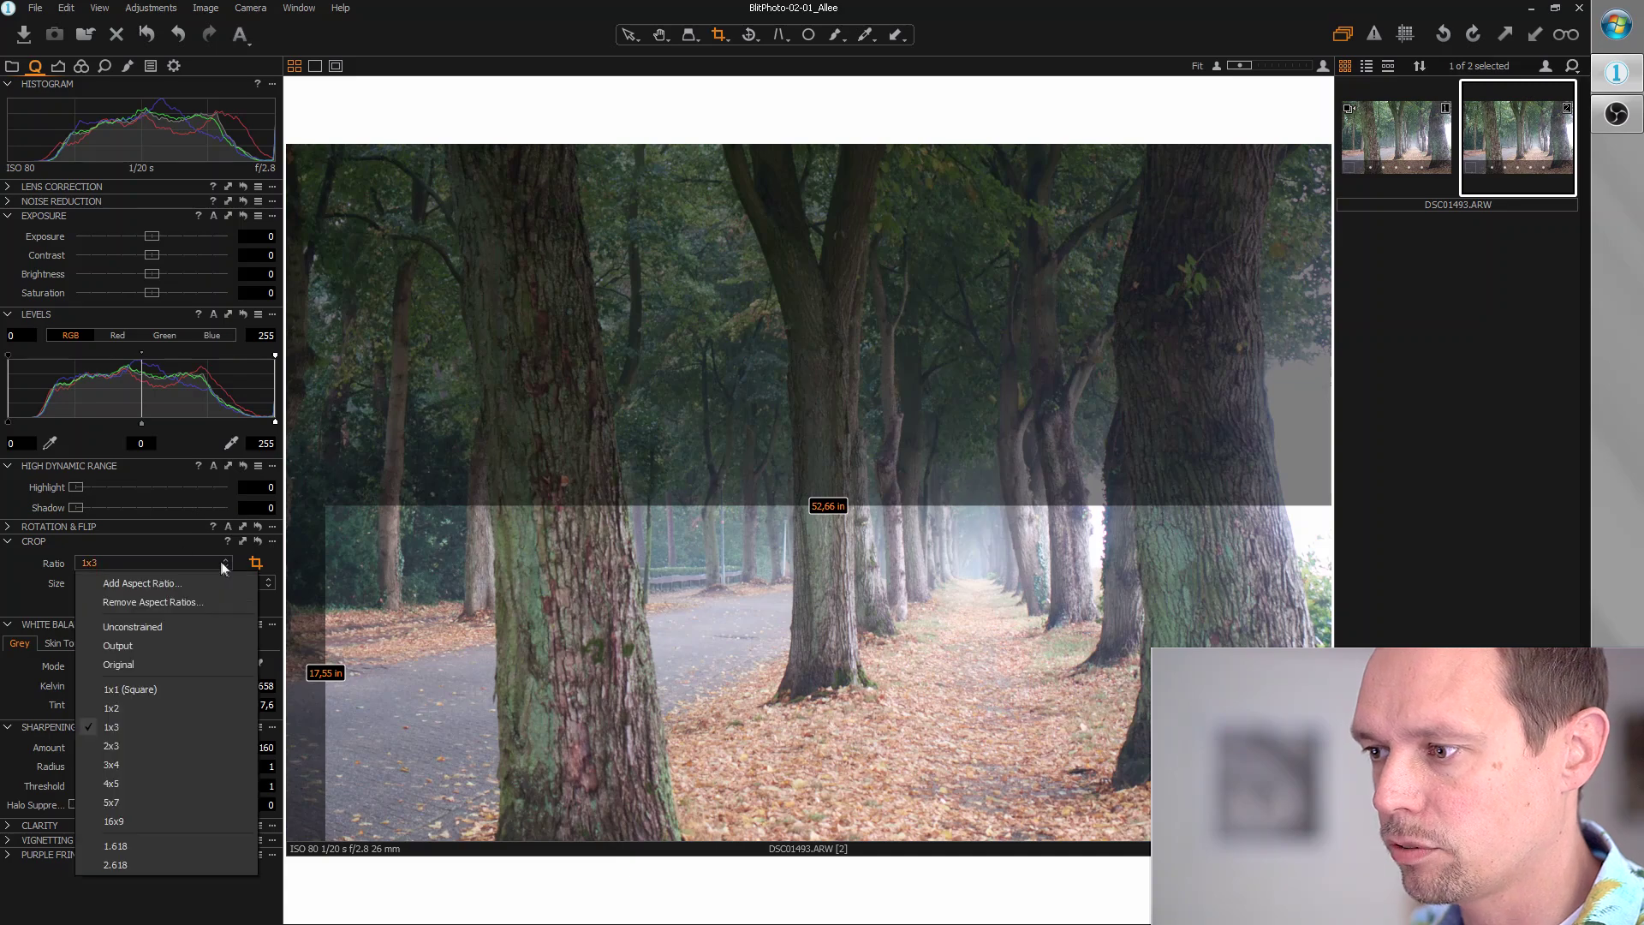
{"action": "left_click", "coordinate": [144, 660]}
Adjust the crop to about 50,73 x 33,82 in, trimming left, right and bottom, and apply it
{"action": "left_click_drag", "start_coordinate": [340, 509], "coordinate": [353, 397]}
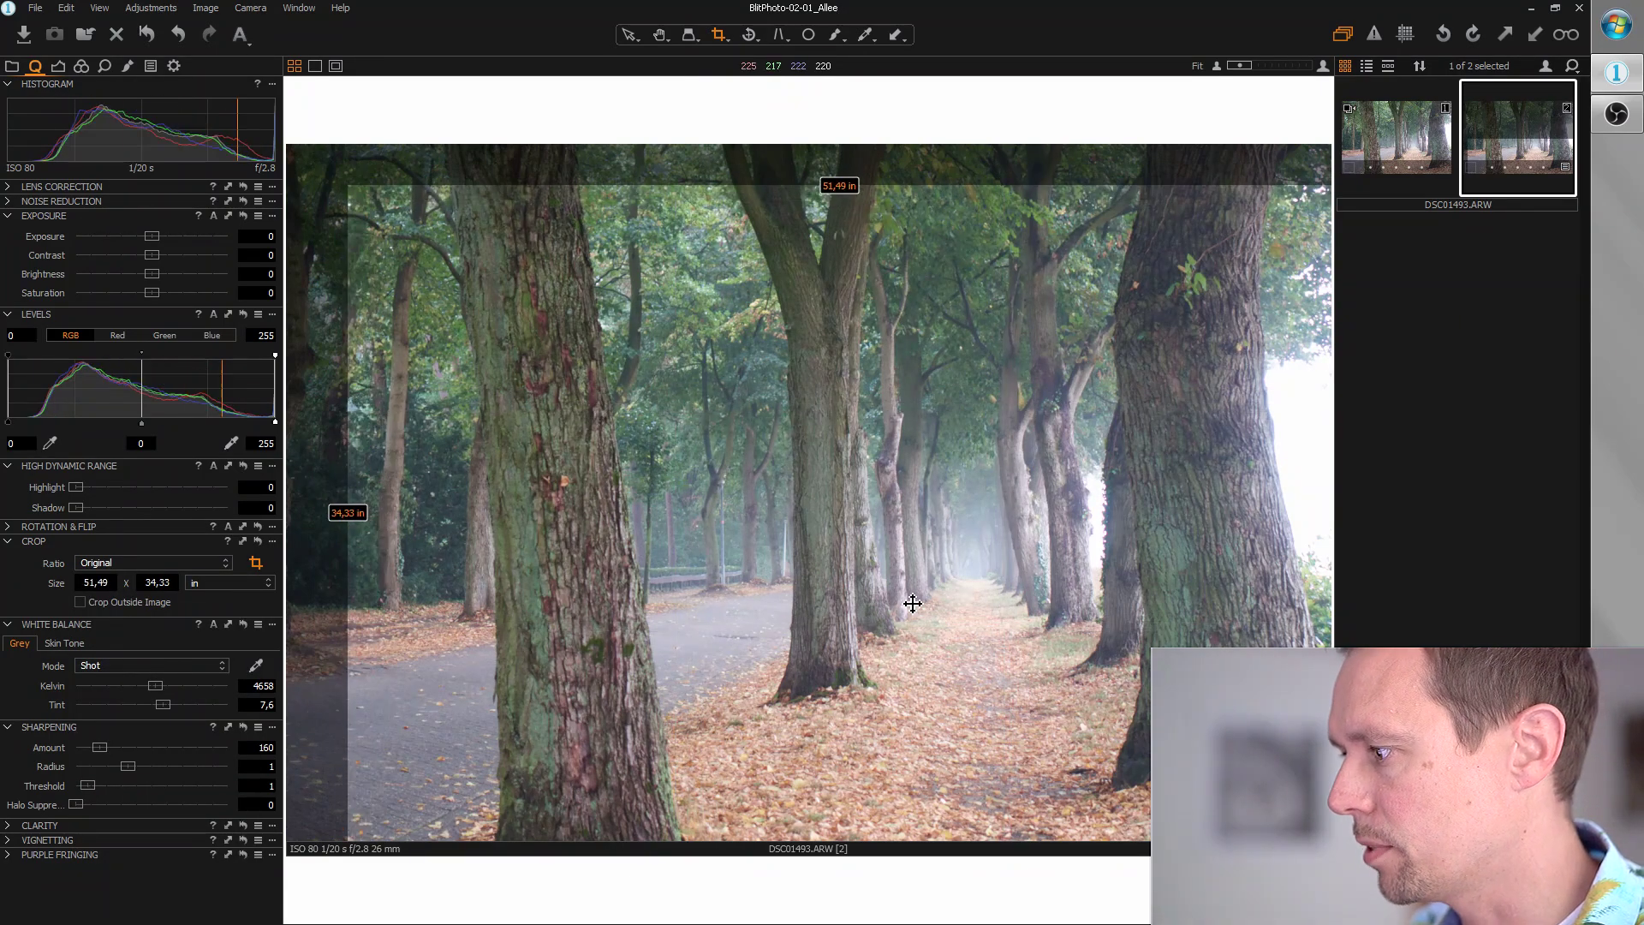
{"action": "left_click_drag", "start_coordinate": [910, 599], "coordinate": [881, 558]}
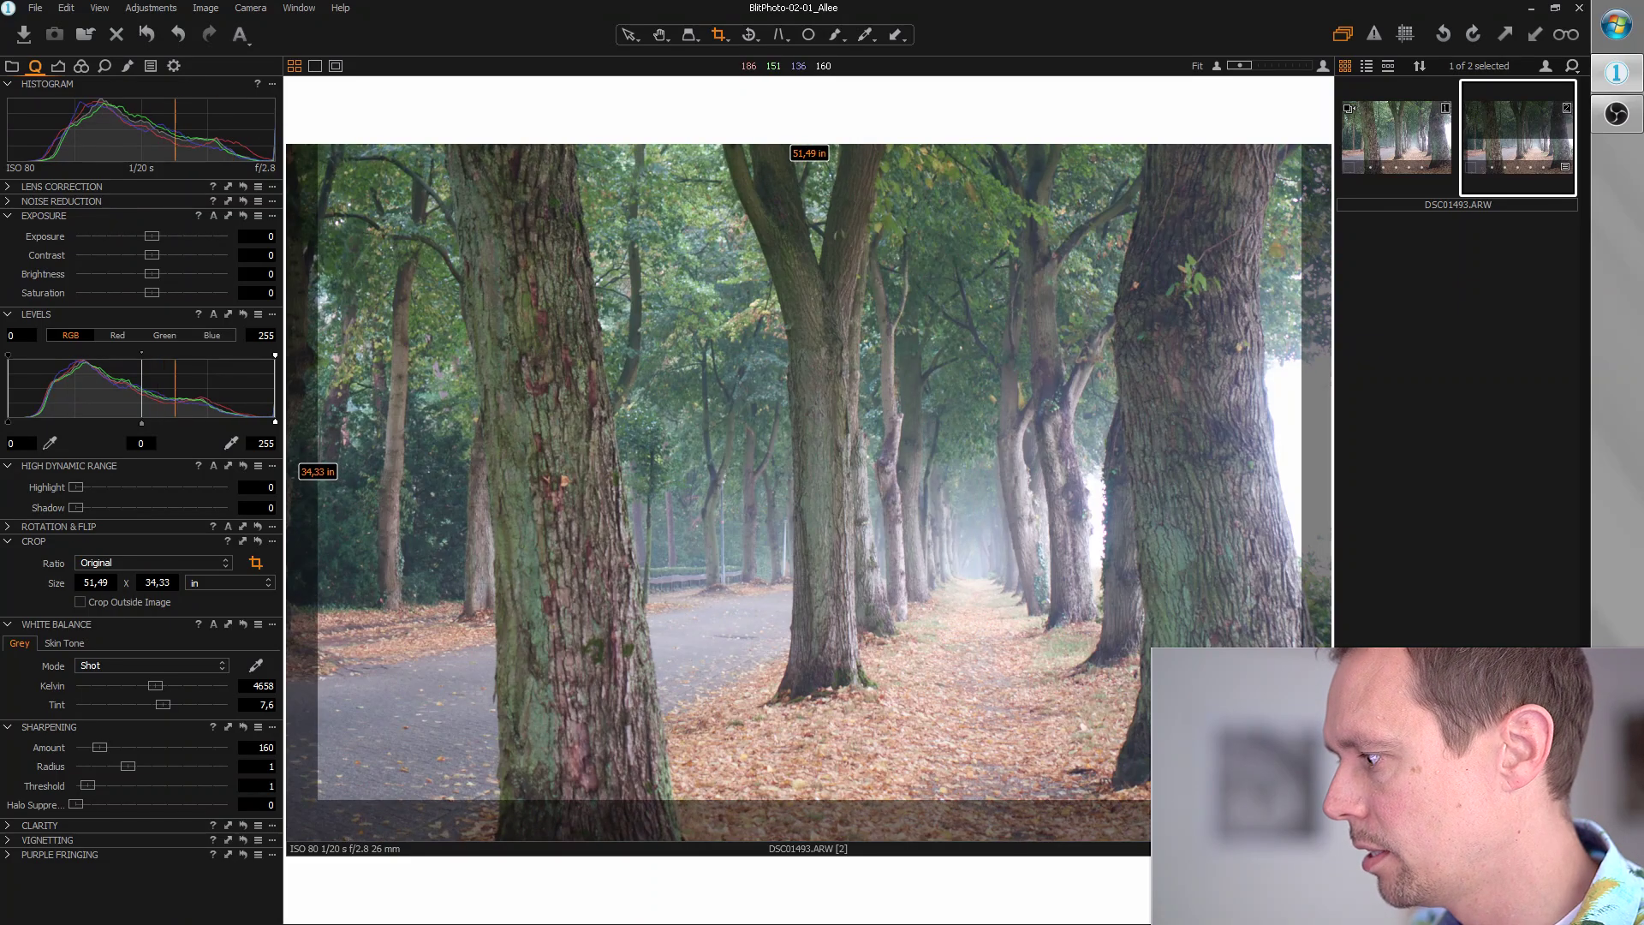
{"action": "left_click_drag", "start_coordinate": [1302, 800], "coordinate": [1302, 800]}
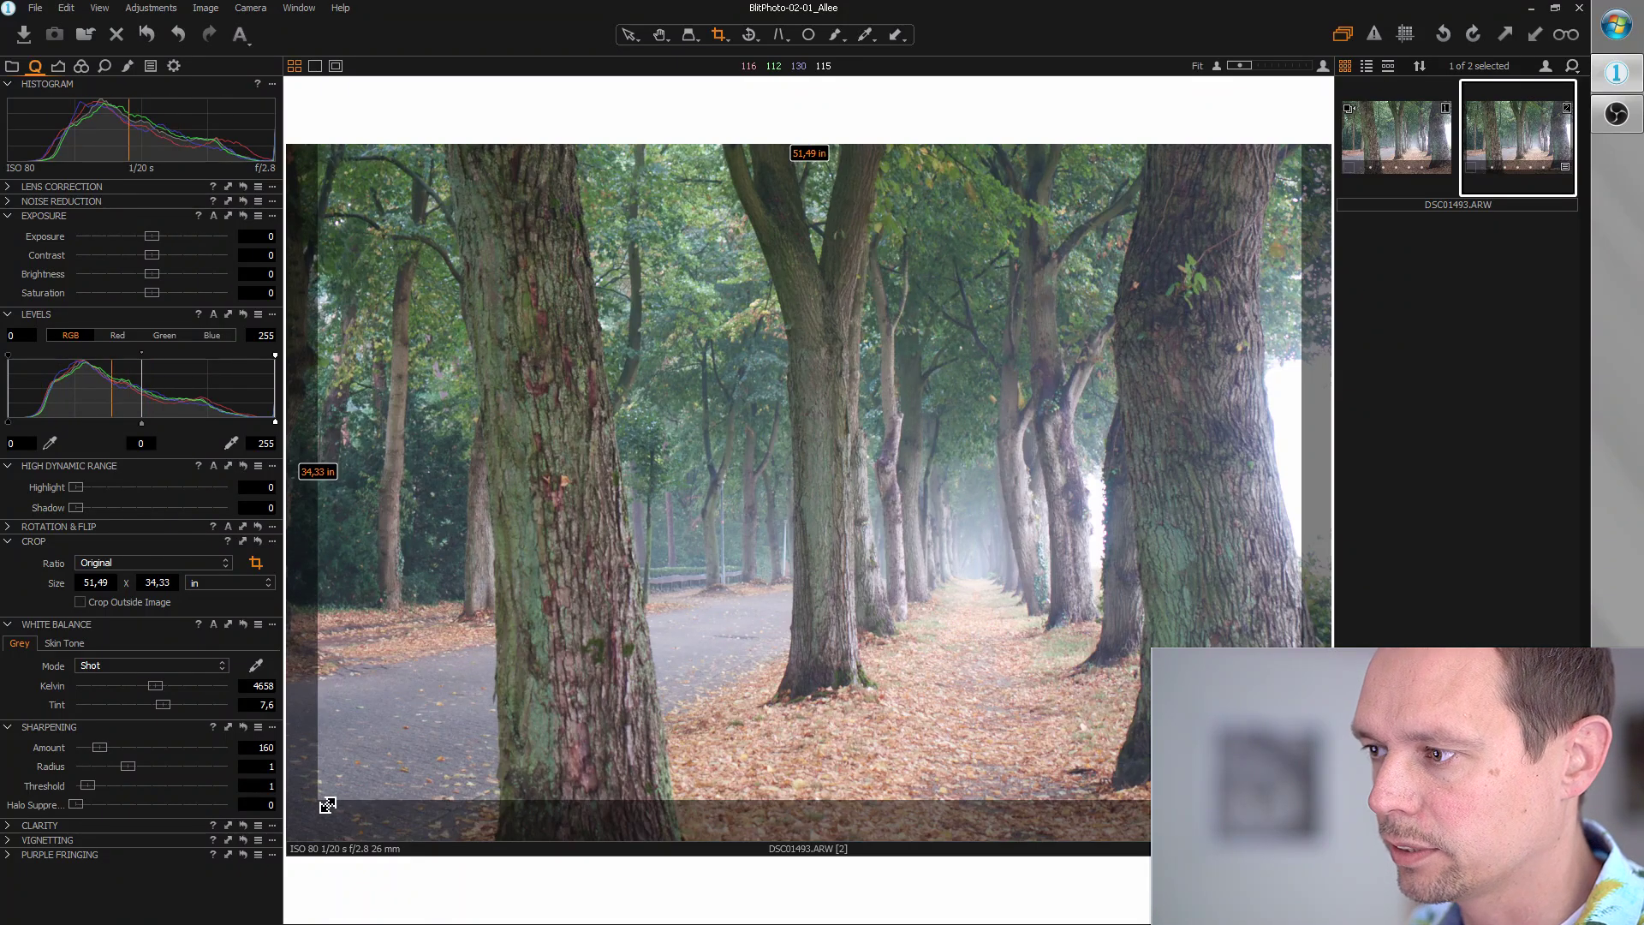
{"action": "left_click_drag", "start_coordinate": [325, 808], "coordinate": [328, 795]}
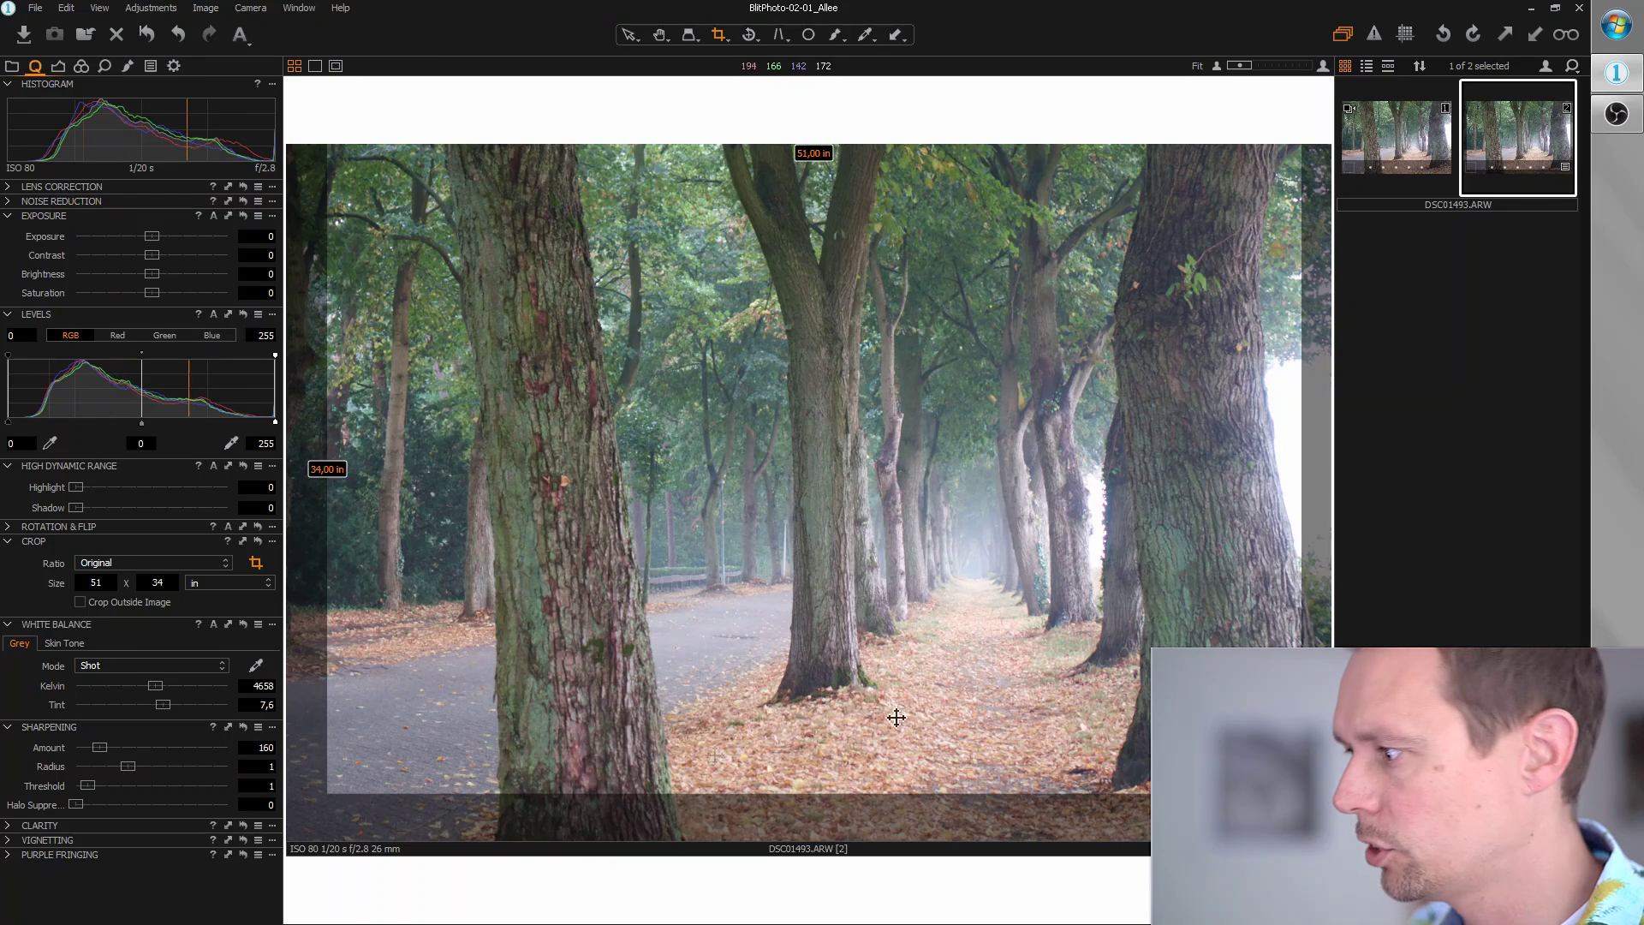
{"action": "left_click_drag", "start_coordinate": [963, 595], "coordinate": [1105, 635]}
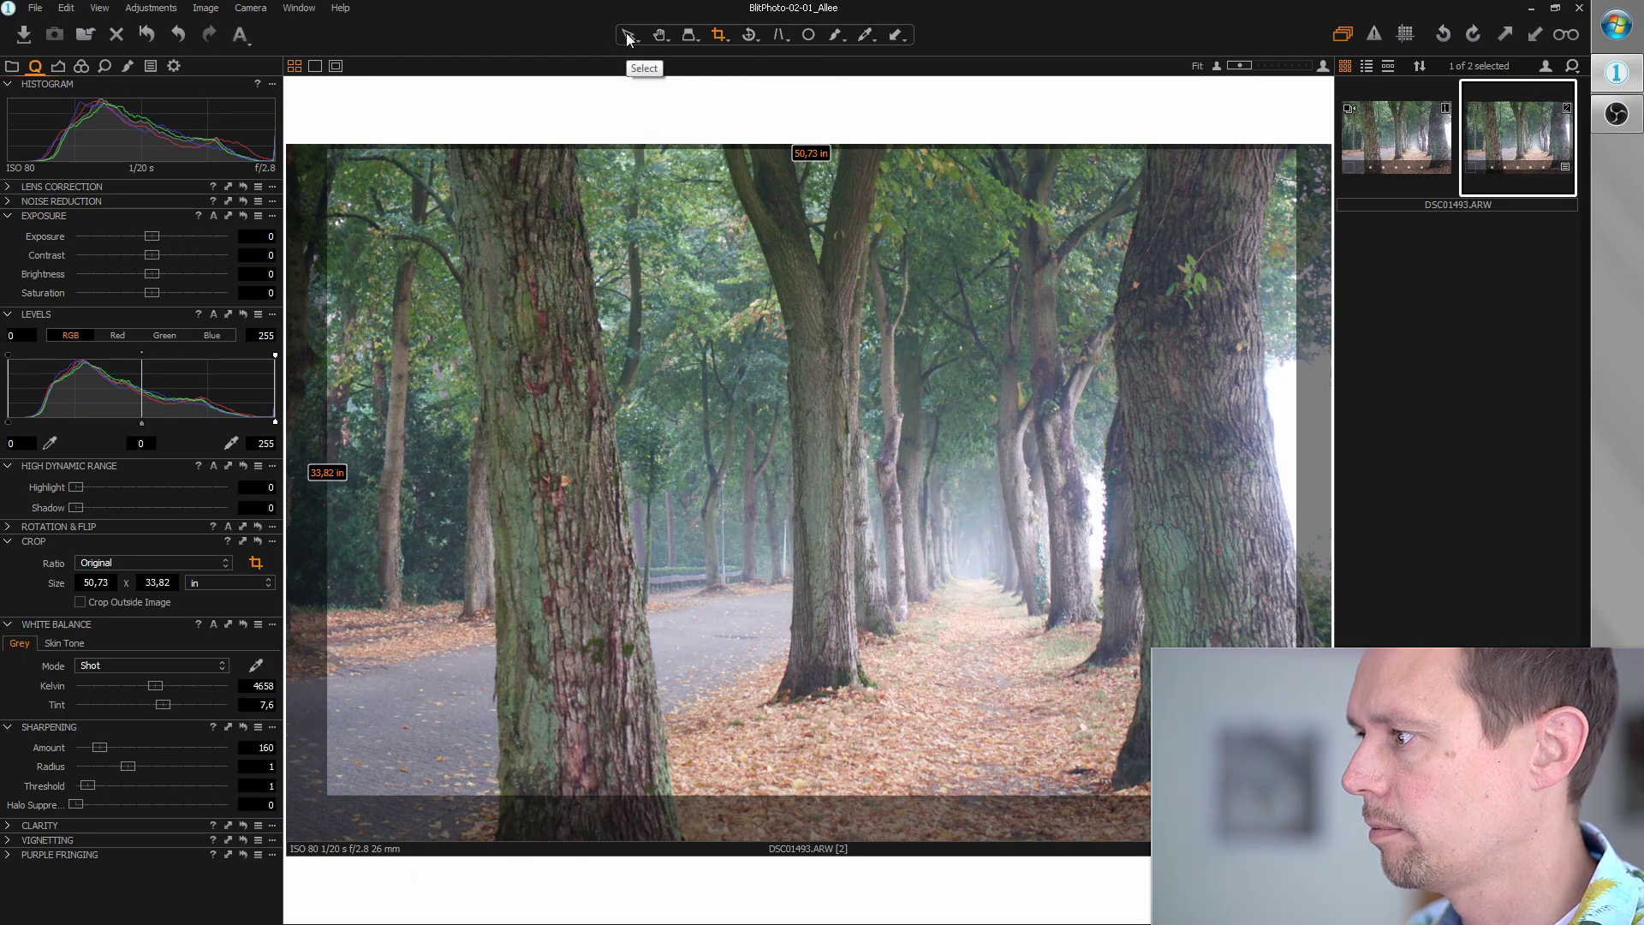
{"action": "left_click", "coordinate": [628, 38]}
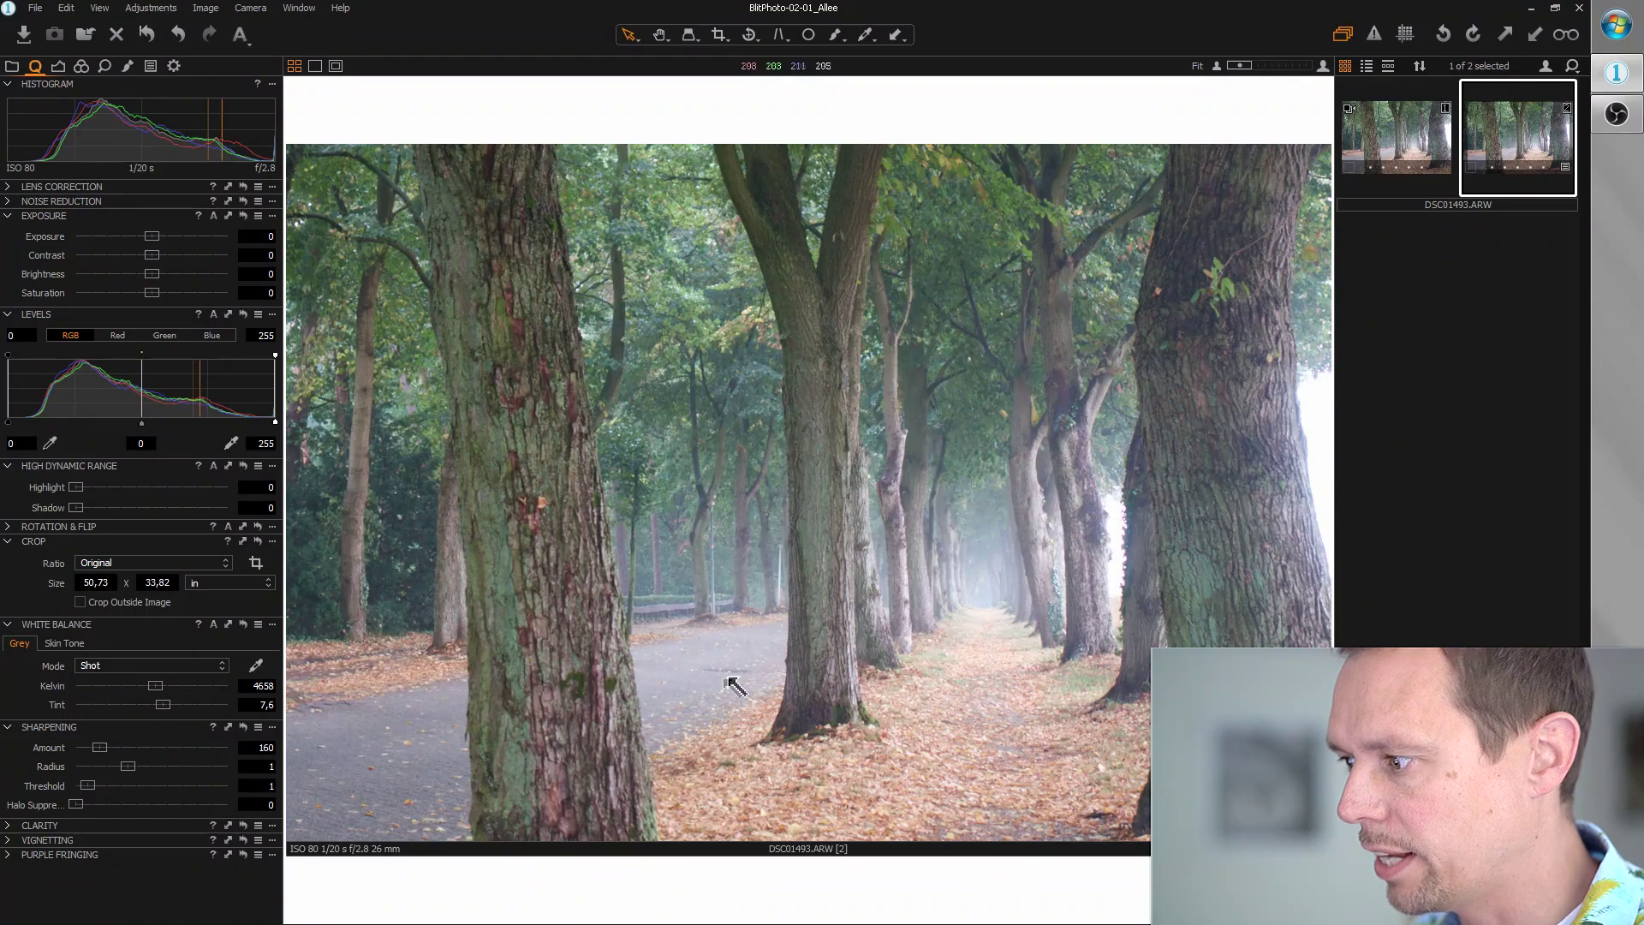
Expand and collapse the styles and presets list
{"action": "left_click", "coordinate": [150, 66]}
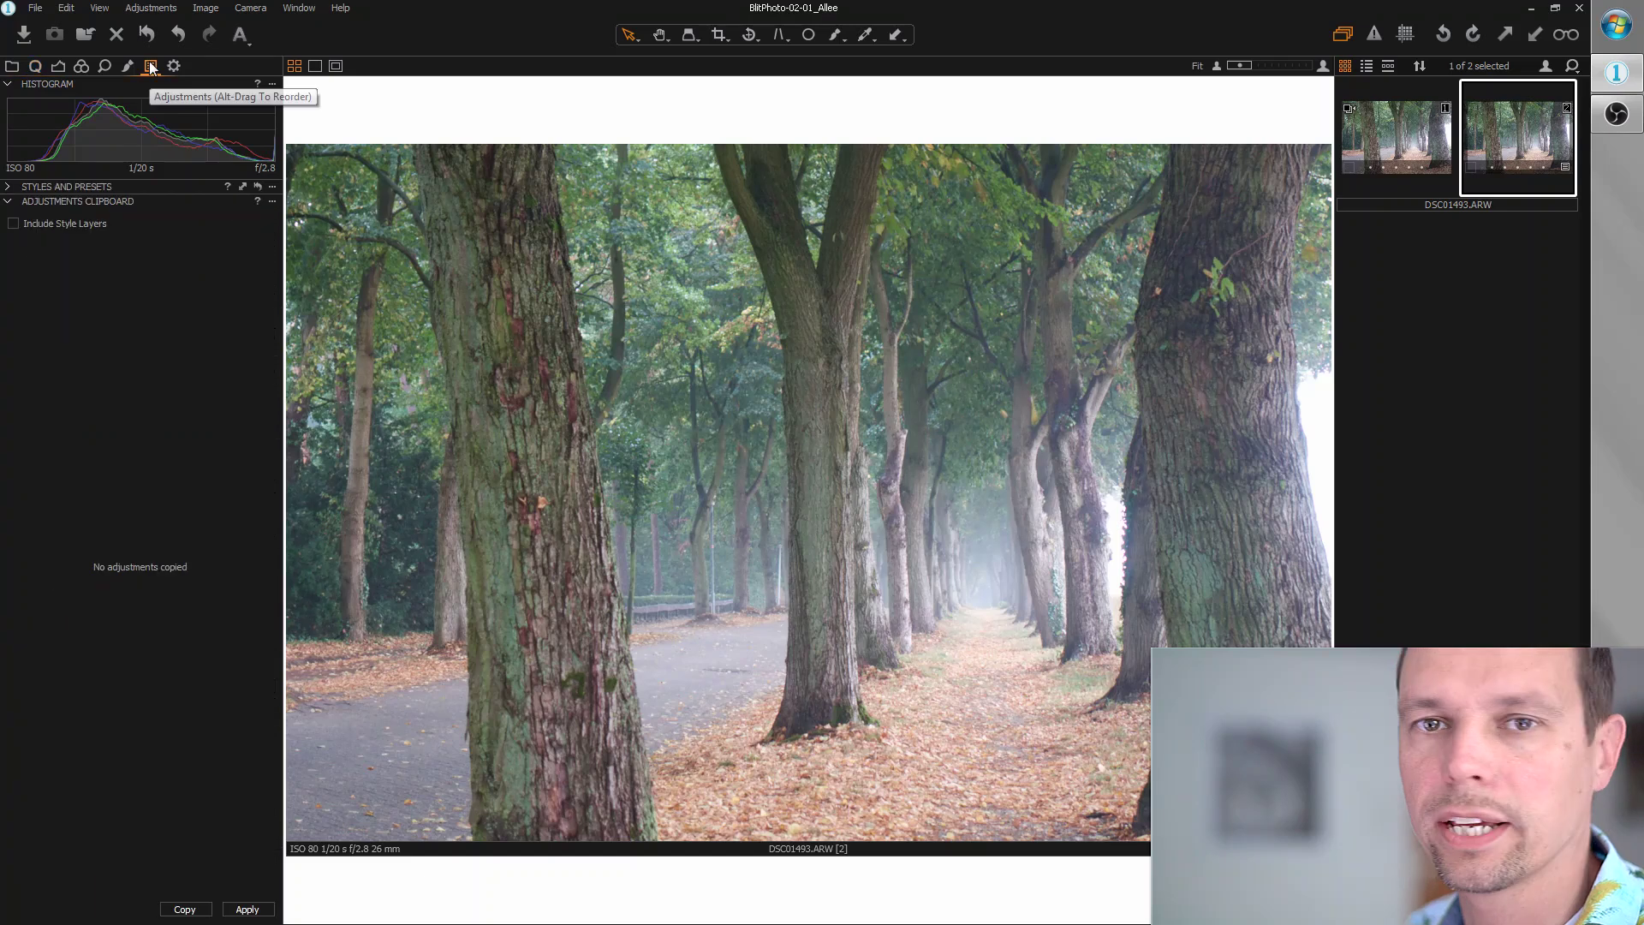
{"action": "left_click", "coordinate": [11, 187]}
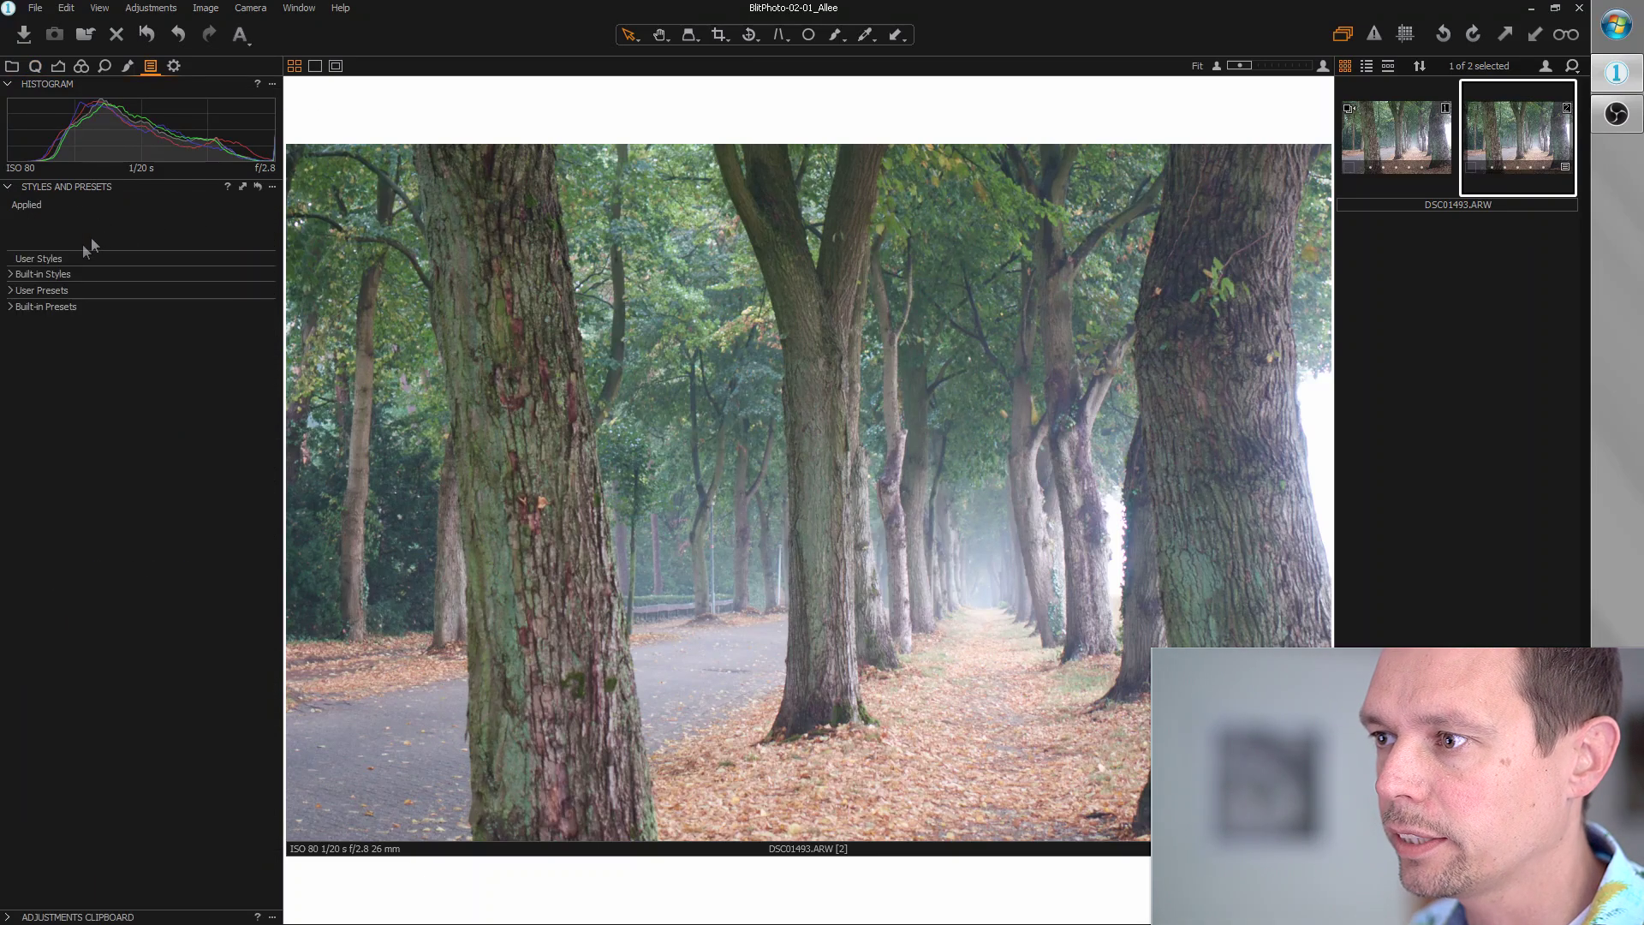
{"action": "left_click", "coordinate": [11, 187]}
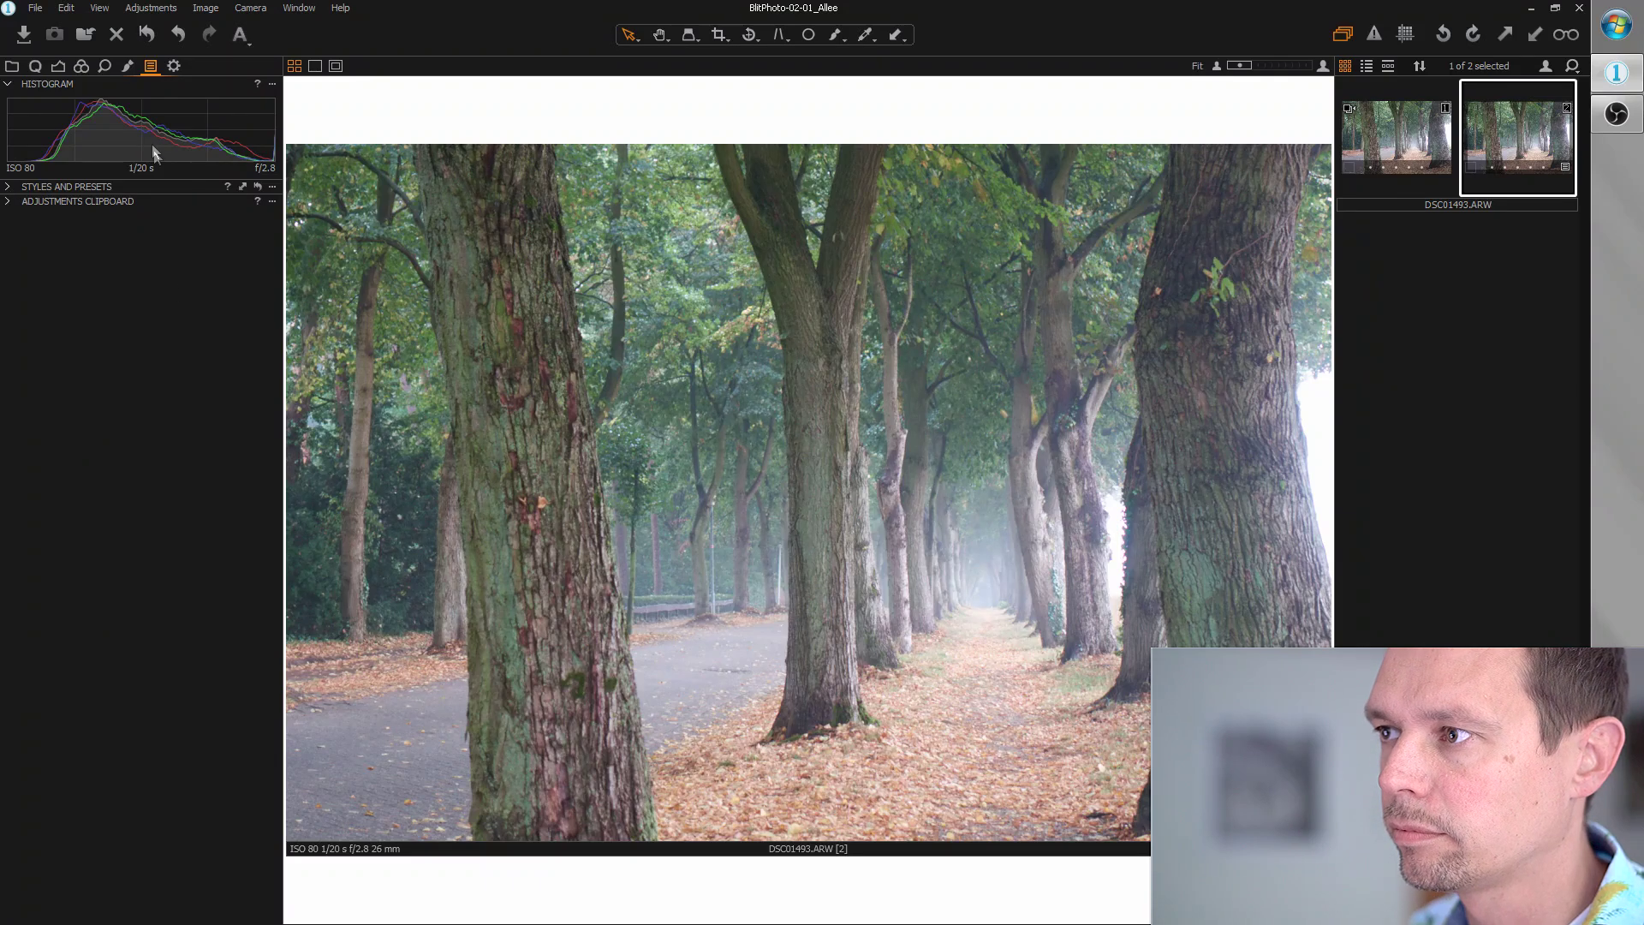
Add local adjustment Layer 1 and make it a Clone layer
{"action": "left_click", "coordinate": [128, 67]}
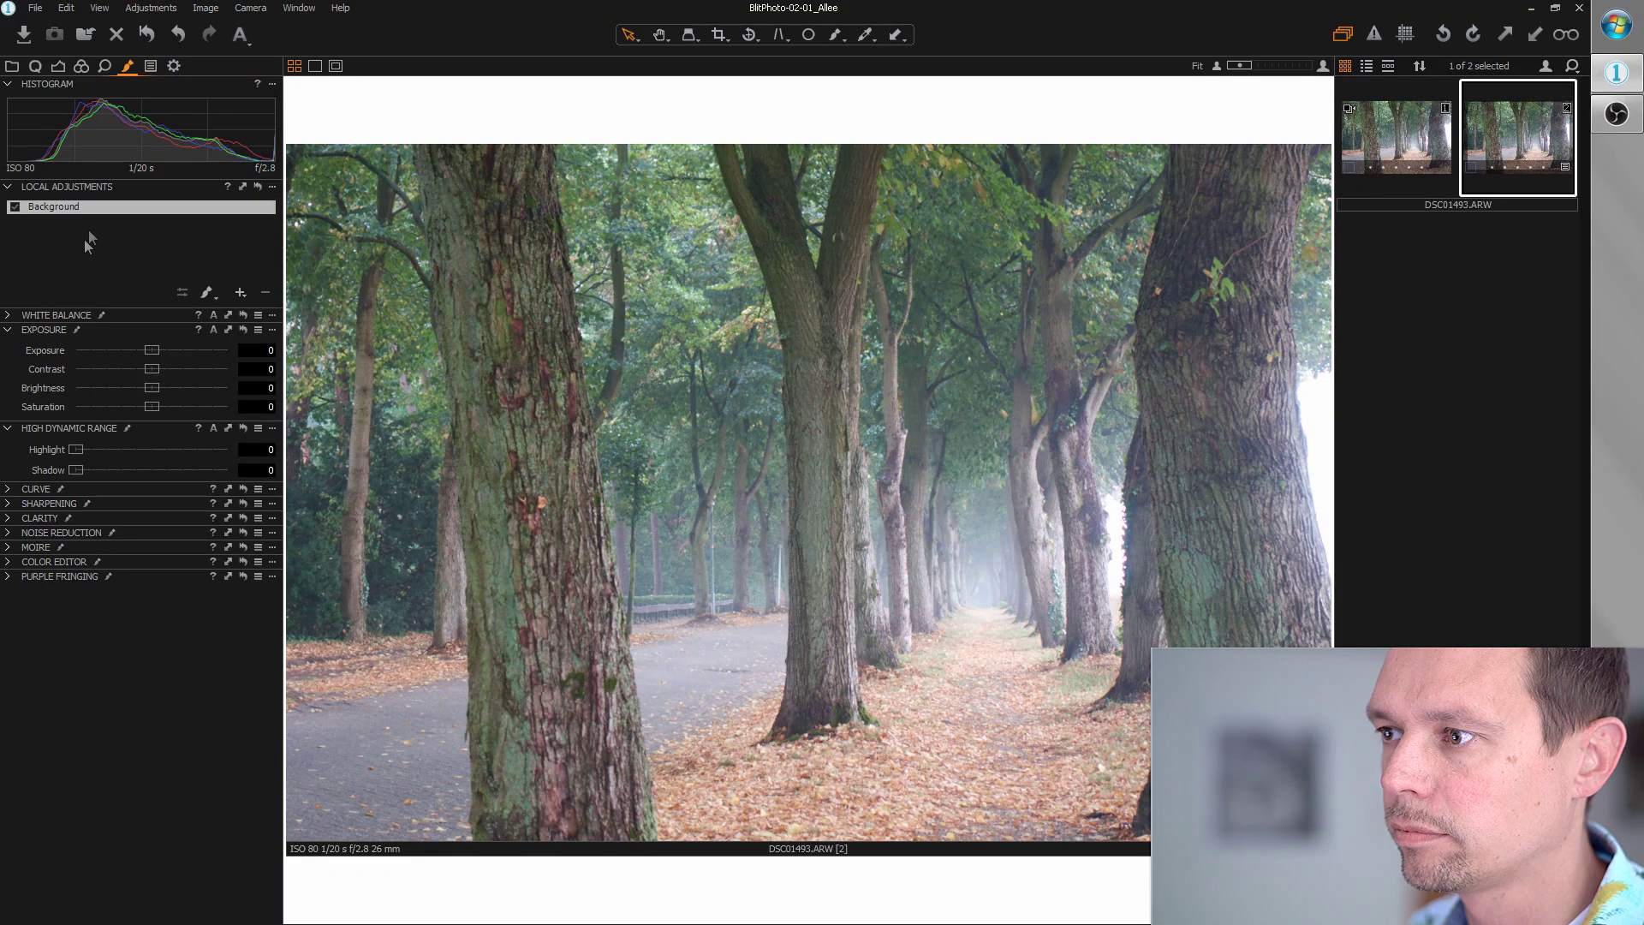
{"action": "left_click", "coordinate": [240, 293]}
{"action": "left_click", "coordinate": [243, 205]}
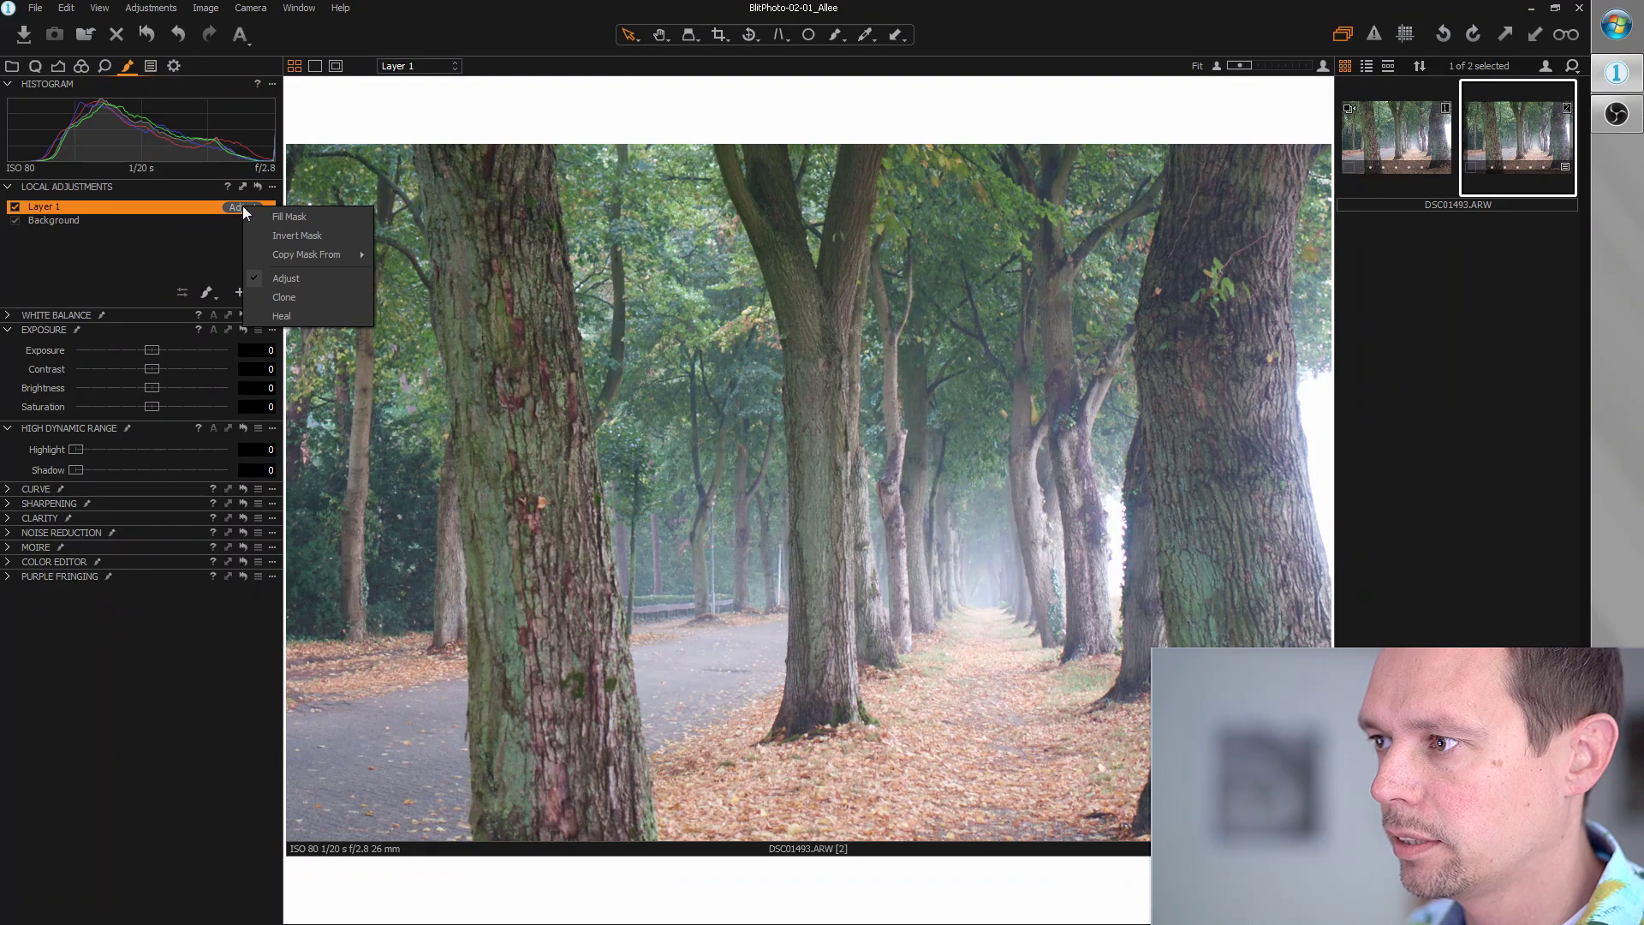
{"action": "left_click", "coordinate": [312, 295]}
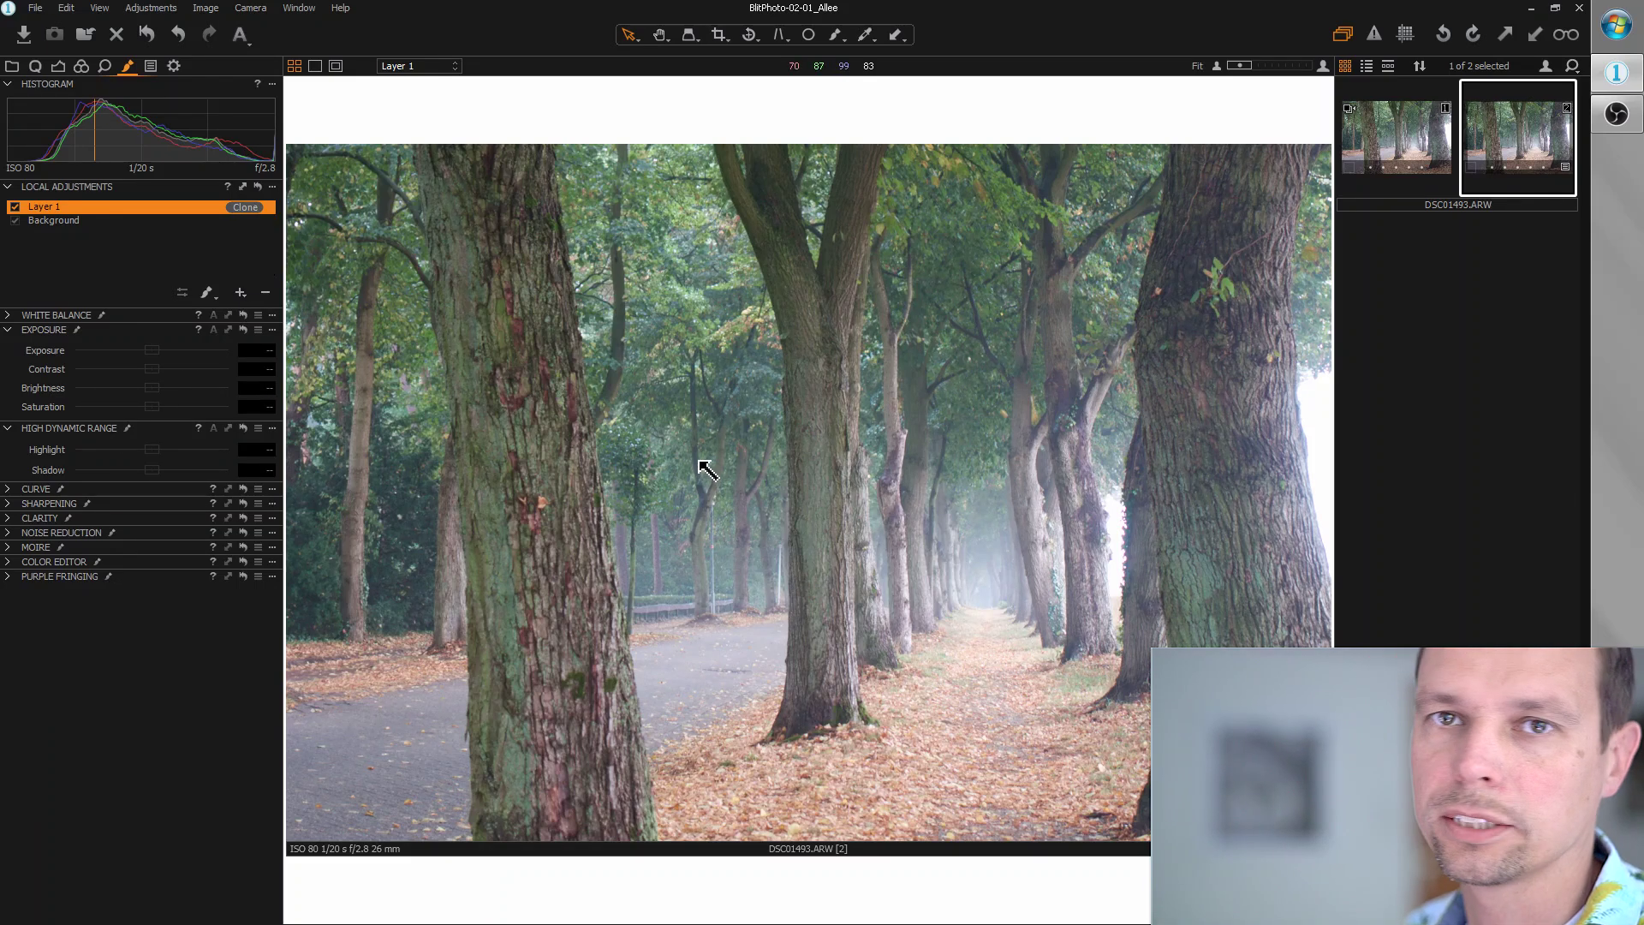
{"action": "scroll", "coordinate": [738, 697], "scroll_direction": "up", "scroll_amount": 5}
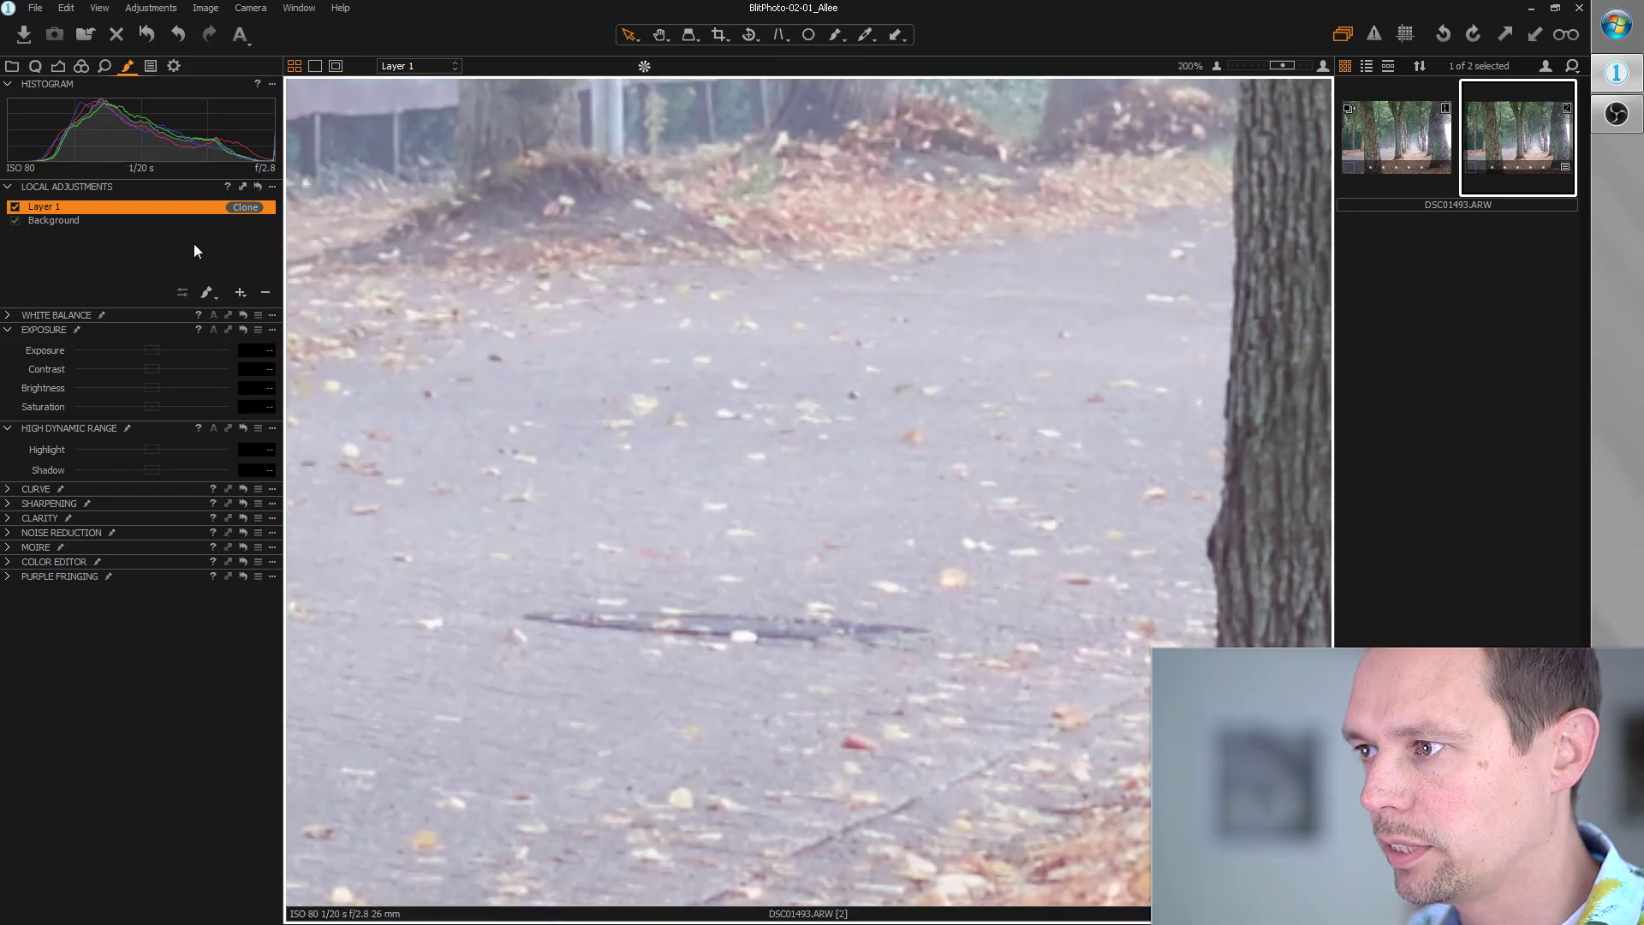
Paint Layer 1's mask over the road stick, move its source, and switch it to Heal
{"action": "left_click", "coordinate": [207, 292]}
{"action": "right_click", "coordinate": [530, 544]}
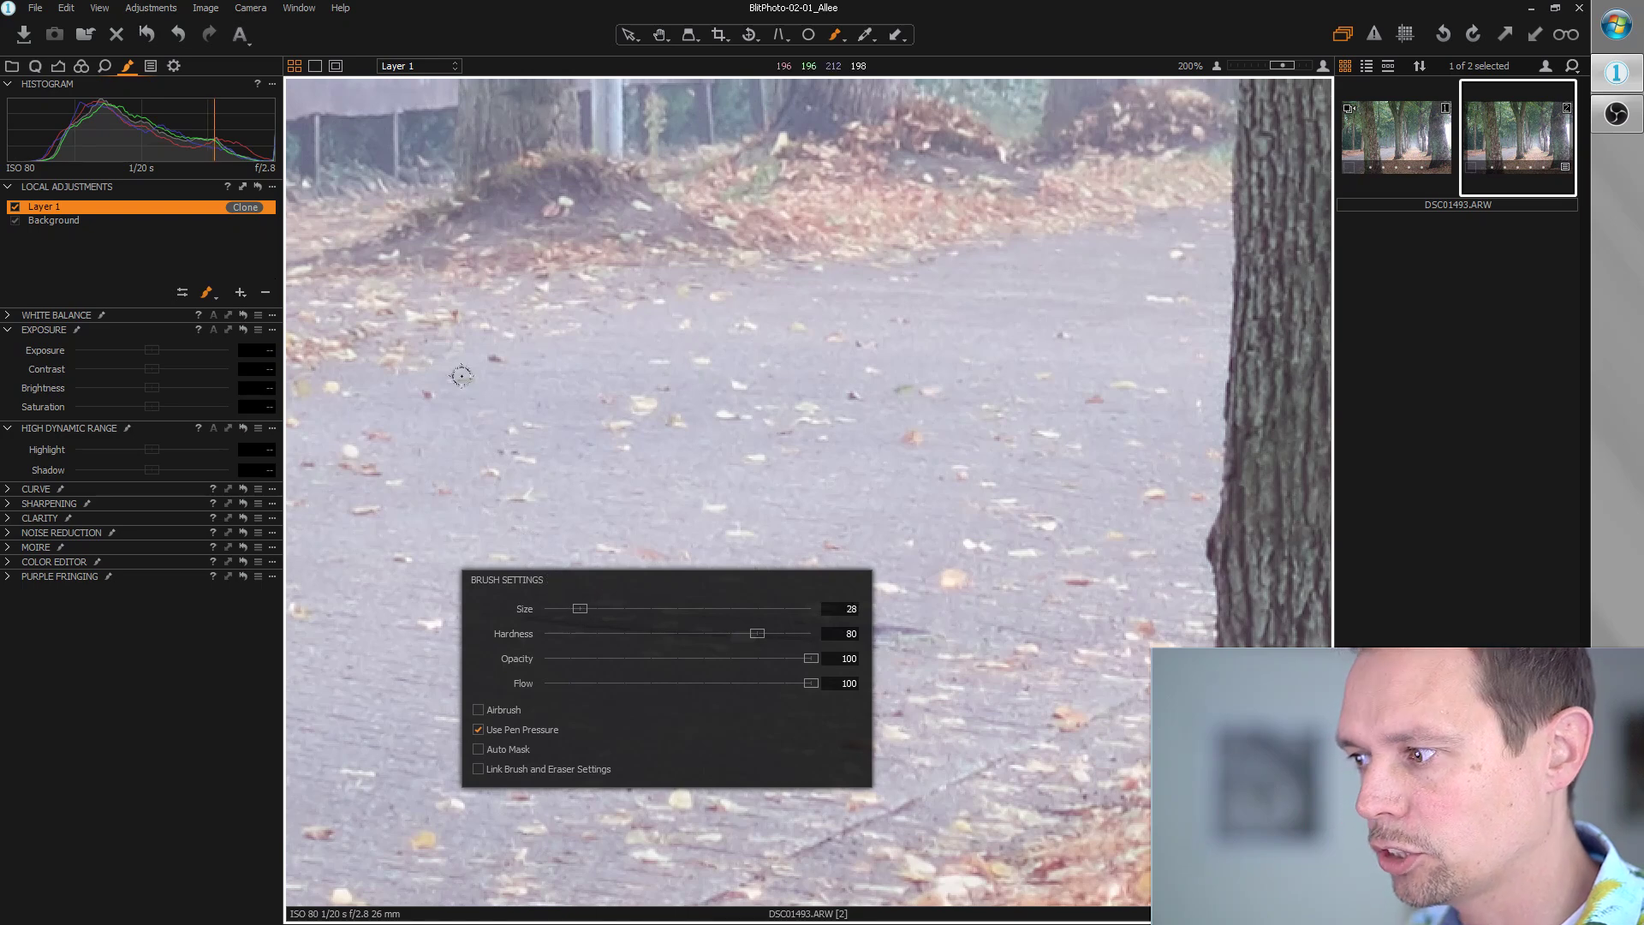
{"action": "mouse_move", "coordinate": [509, 595]}
{"action": "left_mouse_down"}
{"action": "mouse_move", "coordinate": [520, 610]}
{"action": "mouse_move", "coordinate": [852, 626]}
{"action": "mouse_move", "coordinate": [908, 610]}
{"action": "left_mouse_up"}
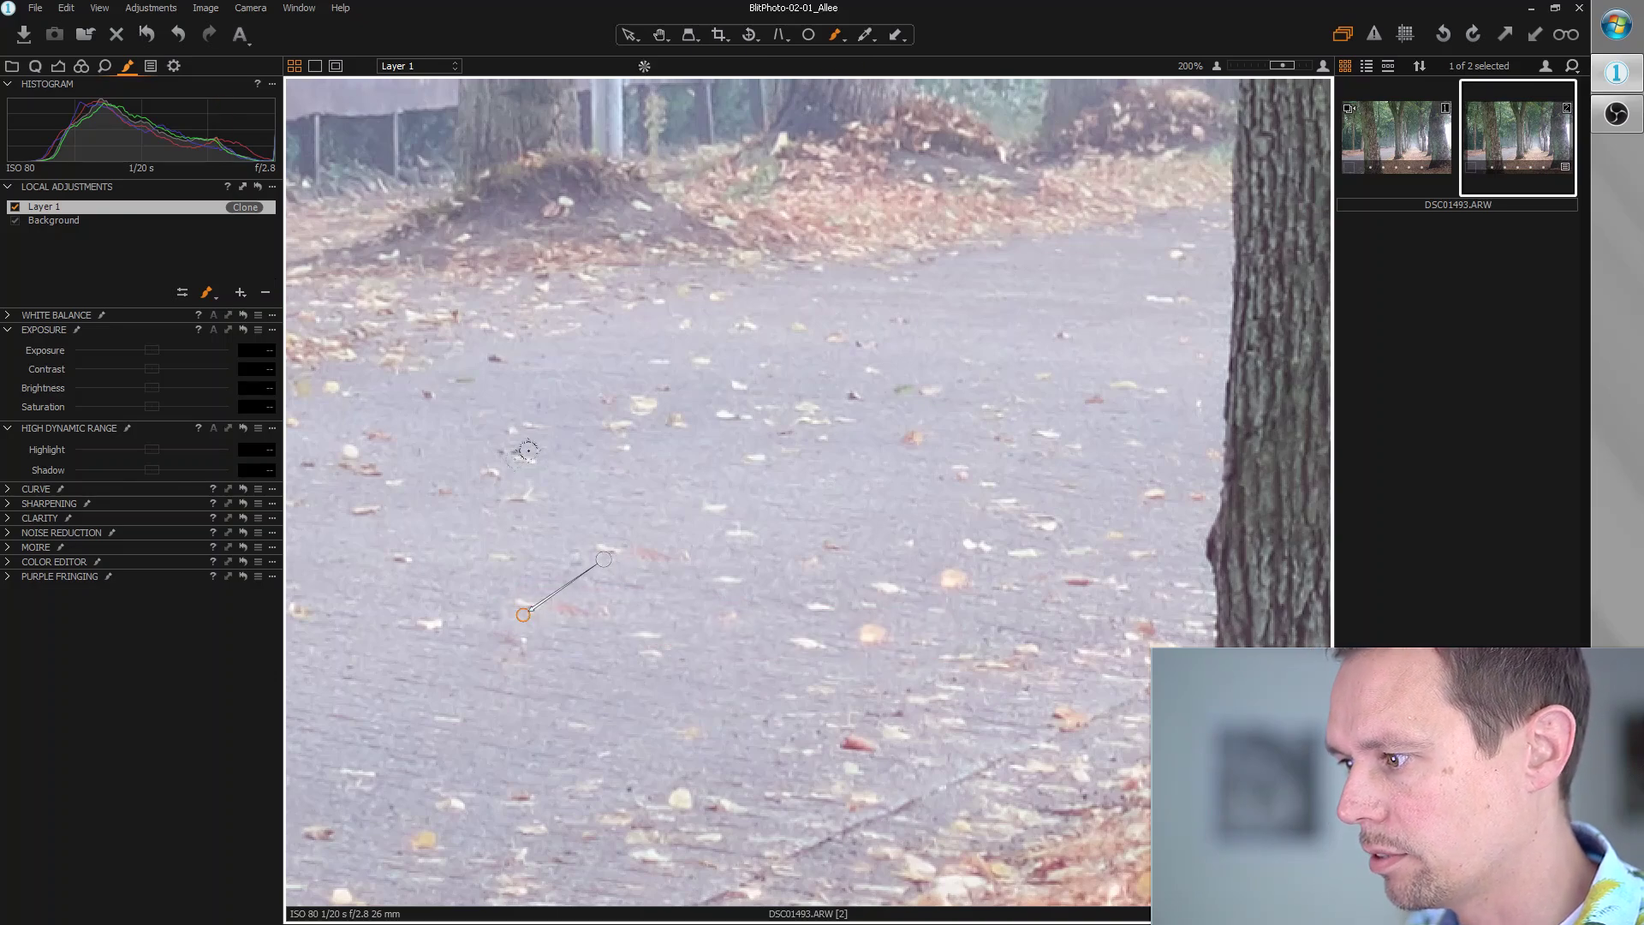
{"action": "left_click_drag", "start_coordinate": [612, 558], "coordinate": [587, 506]}
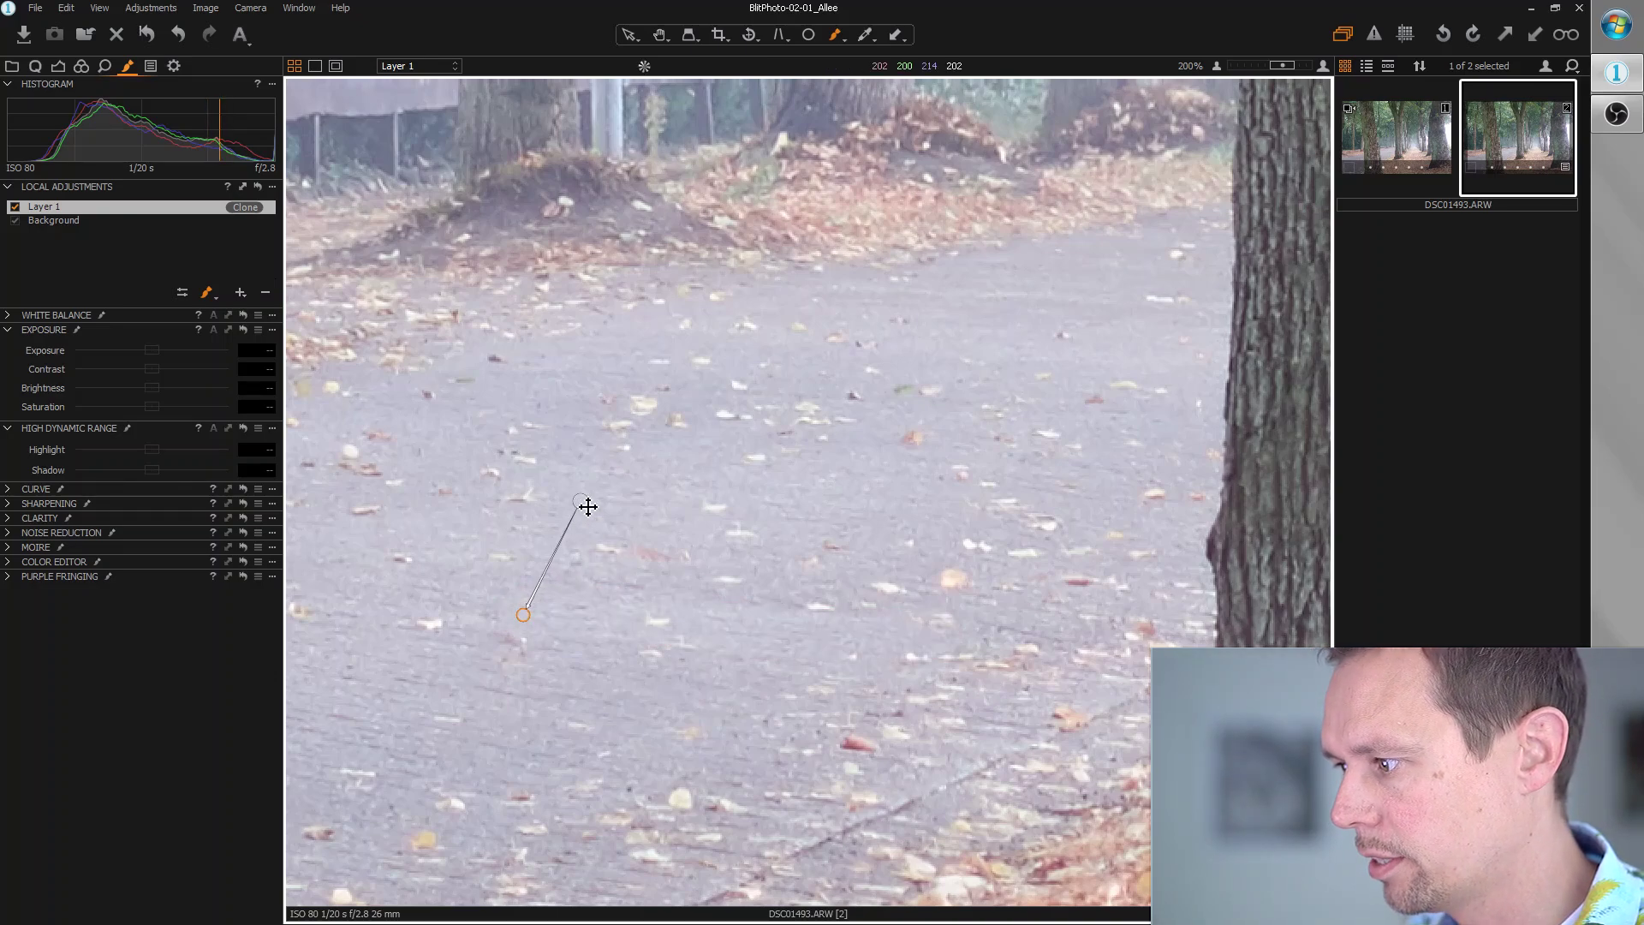
{"action": "left_click", "coordinate": [240, 208]}
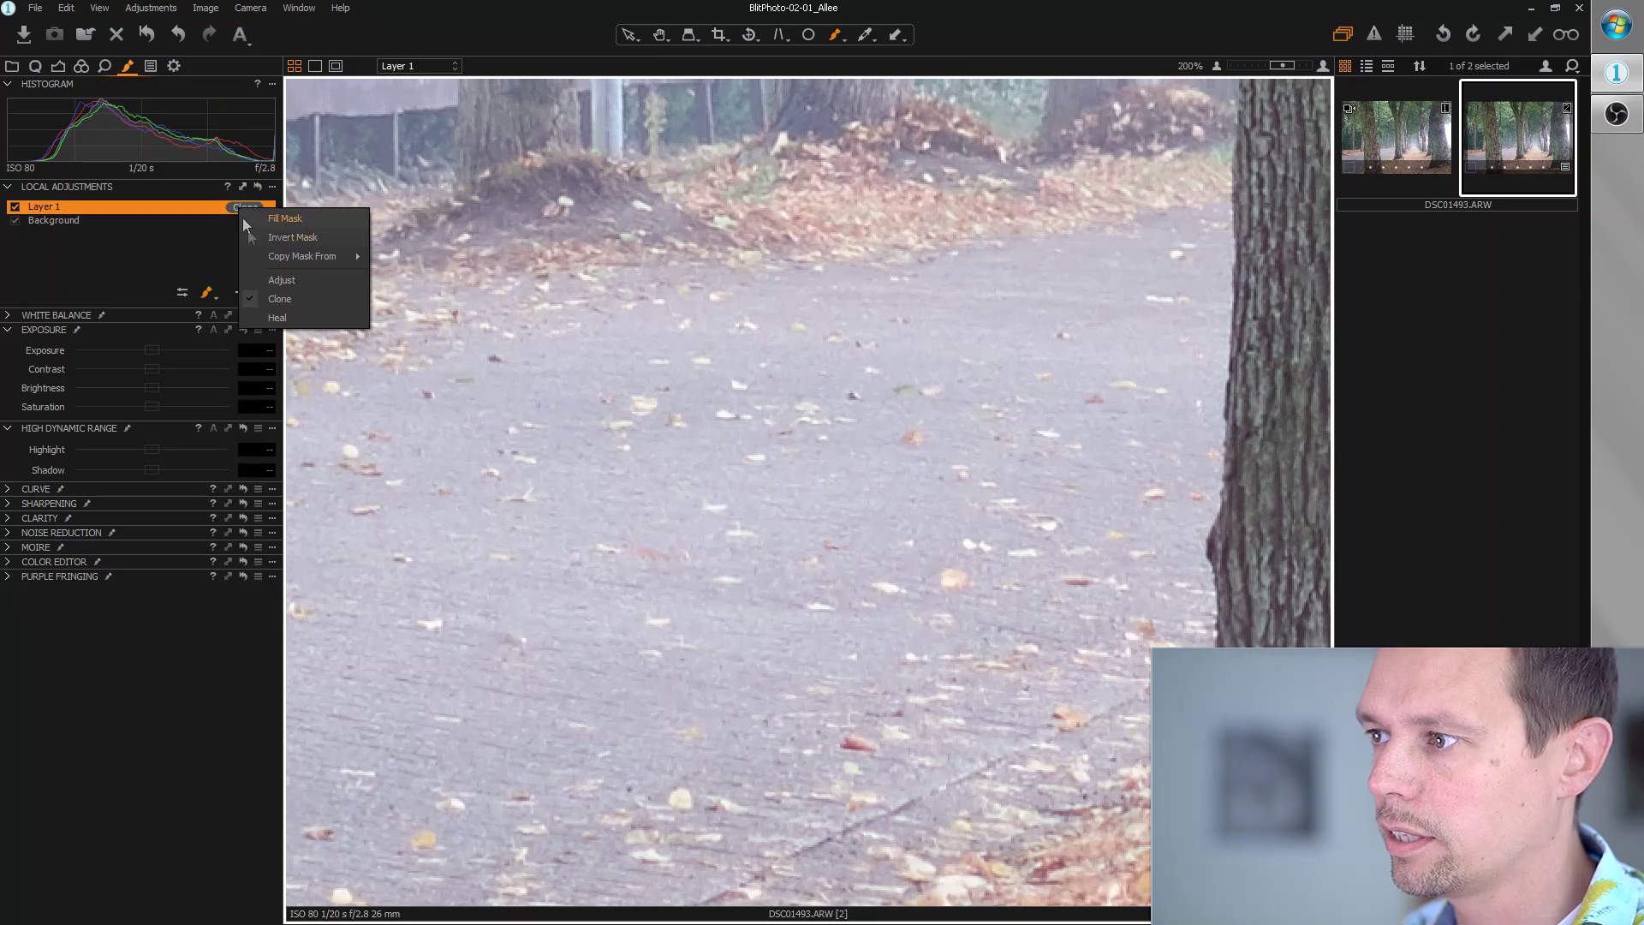
{"action": "left_click", "coordinate": [279, 322]}
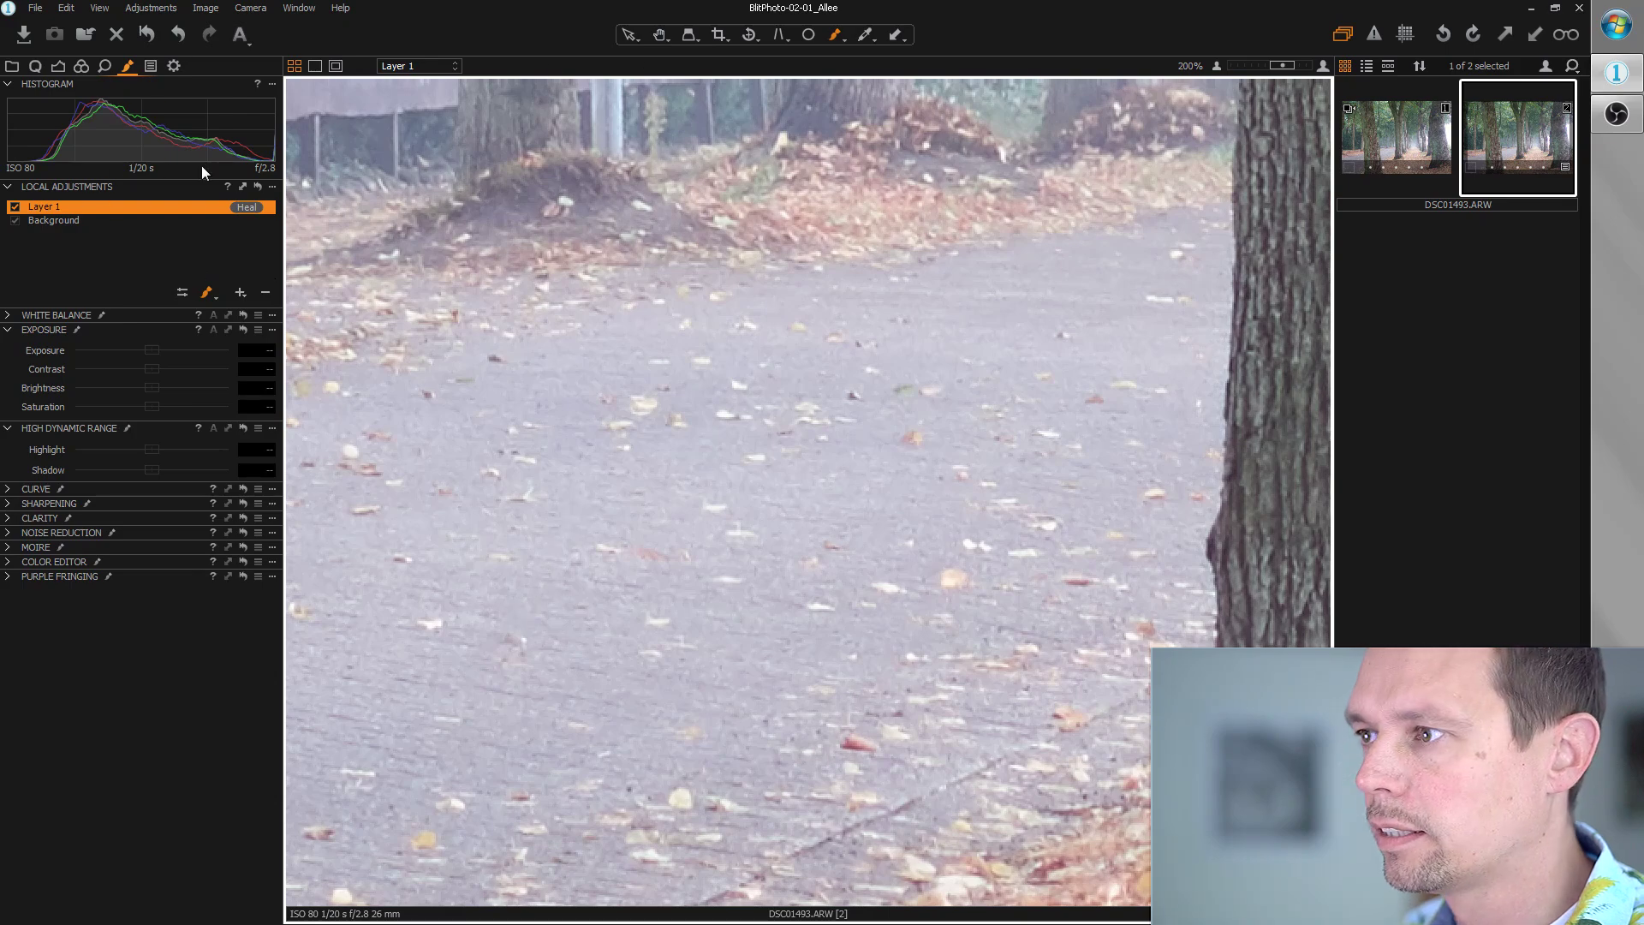
Add a second local adjustment layer, Layer 2, set to Clone
{"action": "scroll", "coordinate": [786, 562], "scroll_direction": "down", "scroll_amount": 3}
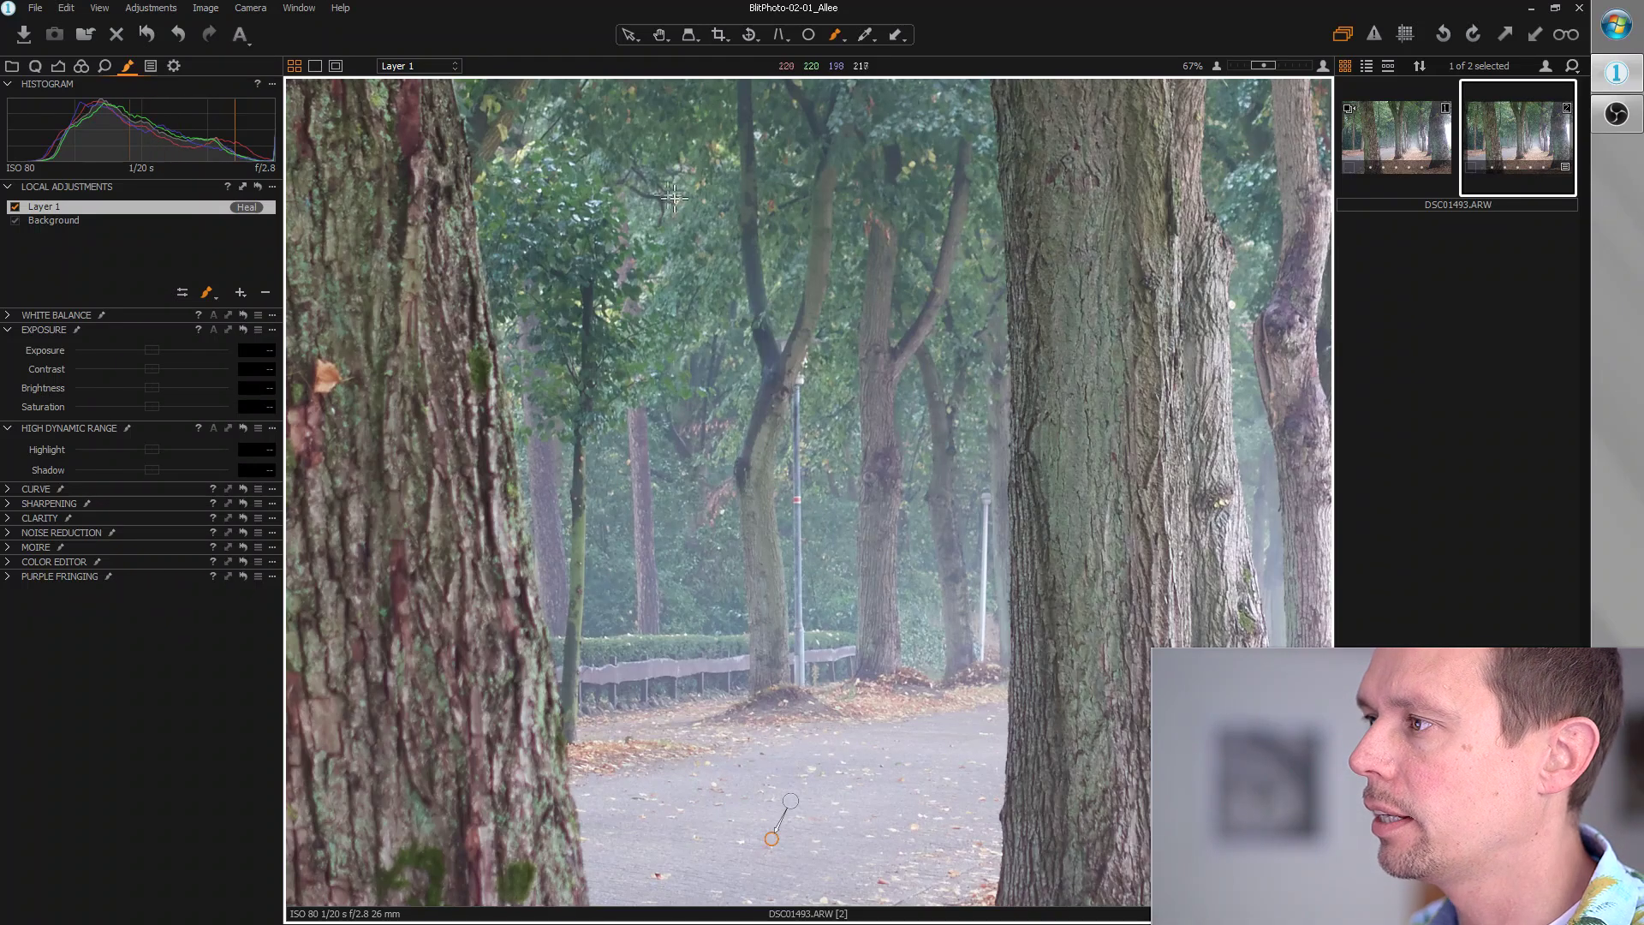
{"action": "left_click", "coordinate": [228, 243]}
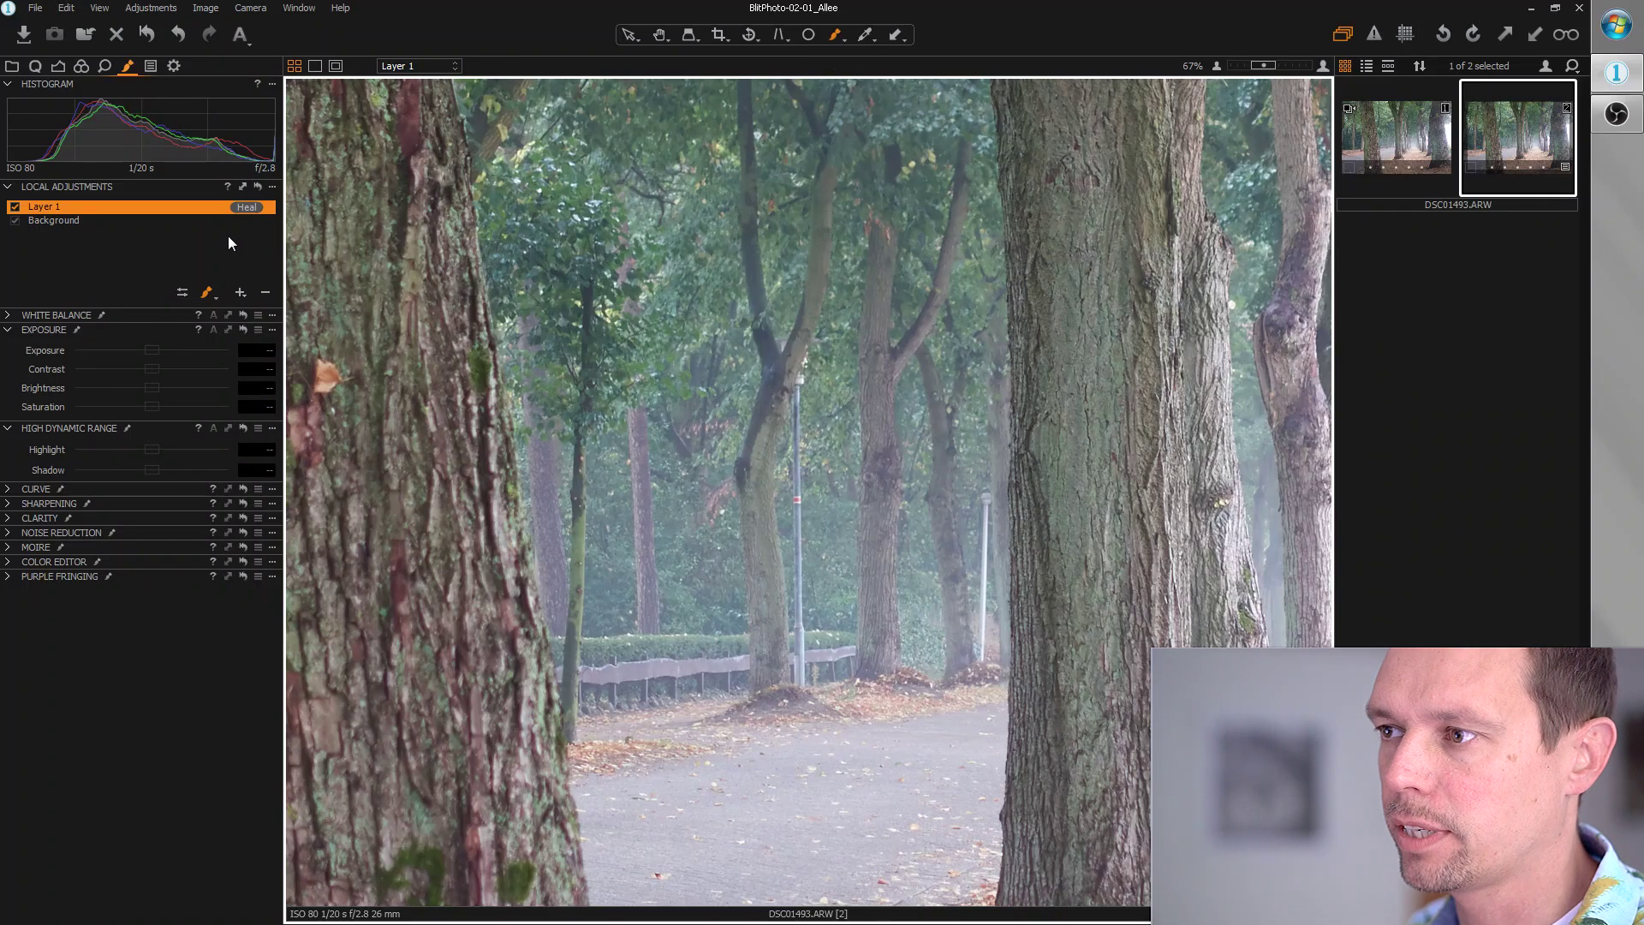
{"action": "left_click", "coordinate": [240, 293]}
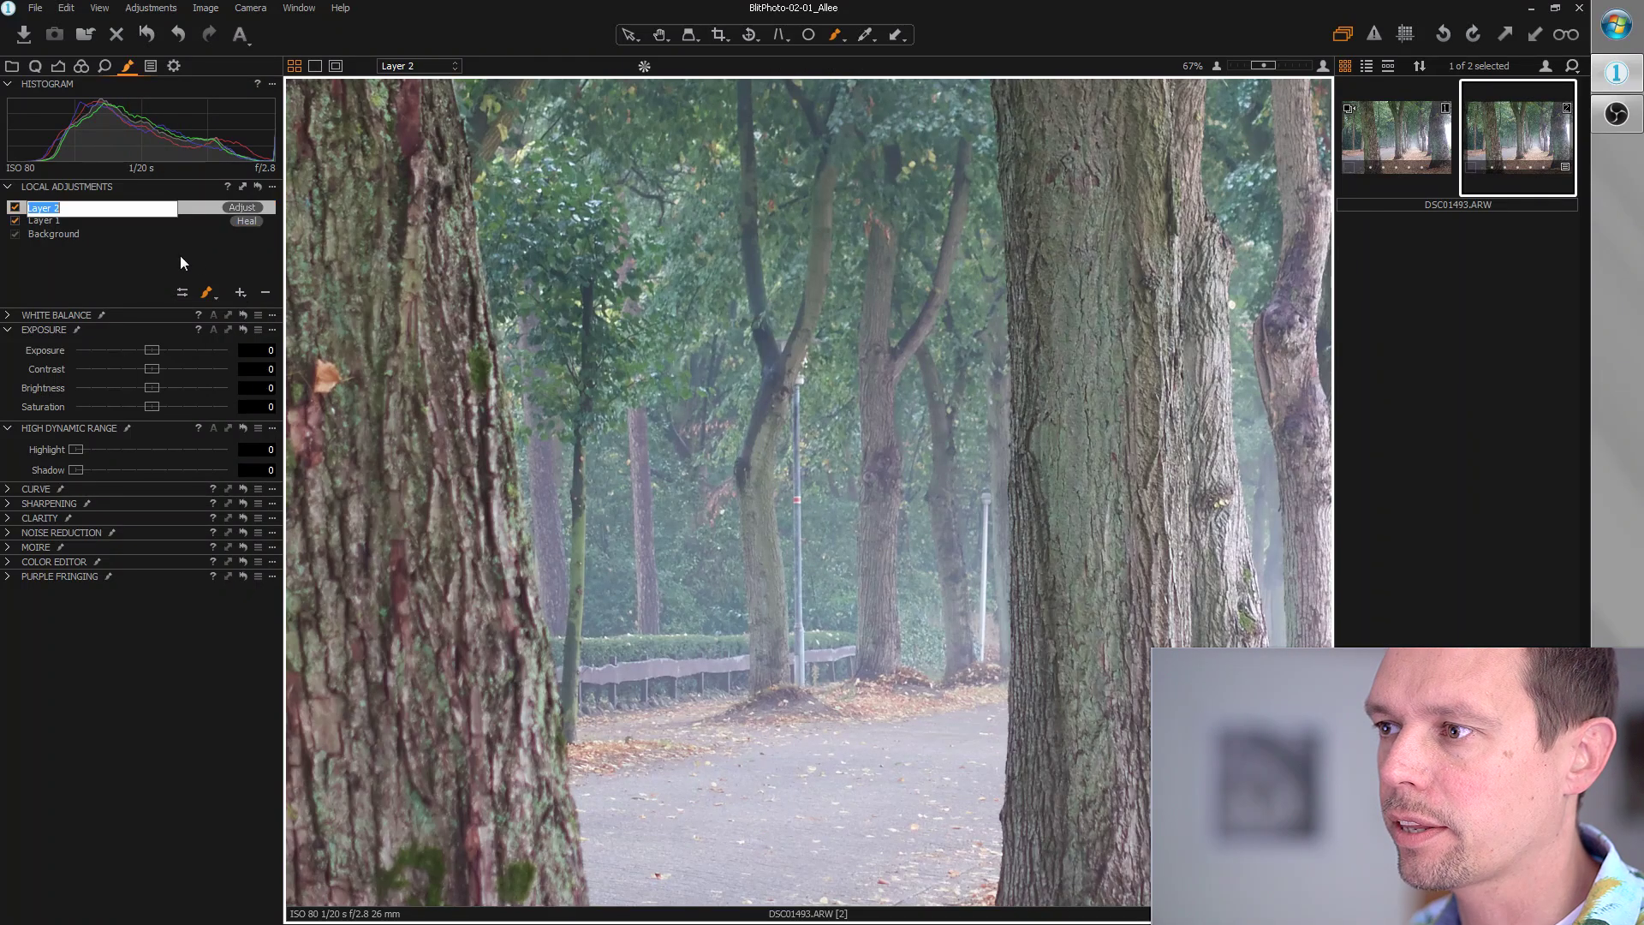
{"action": "left_click", "coordinate": [245, 208]}
{"action": "left_click", "coordinate": [300, 294]}
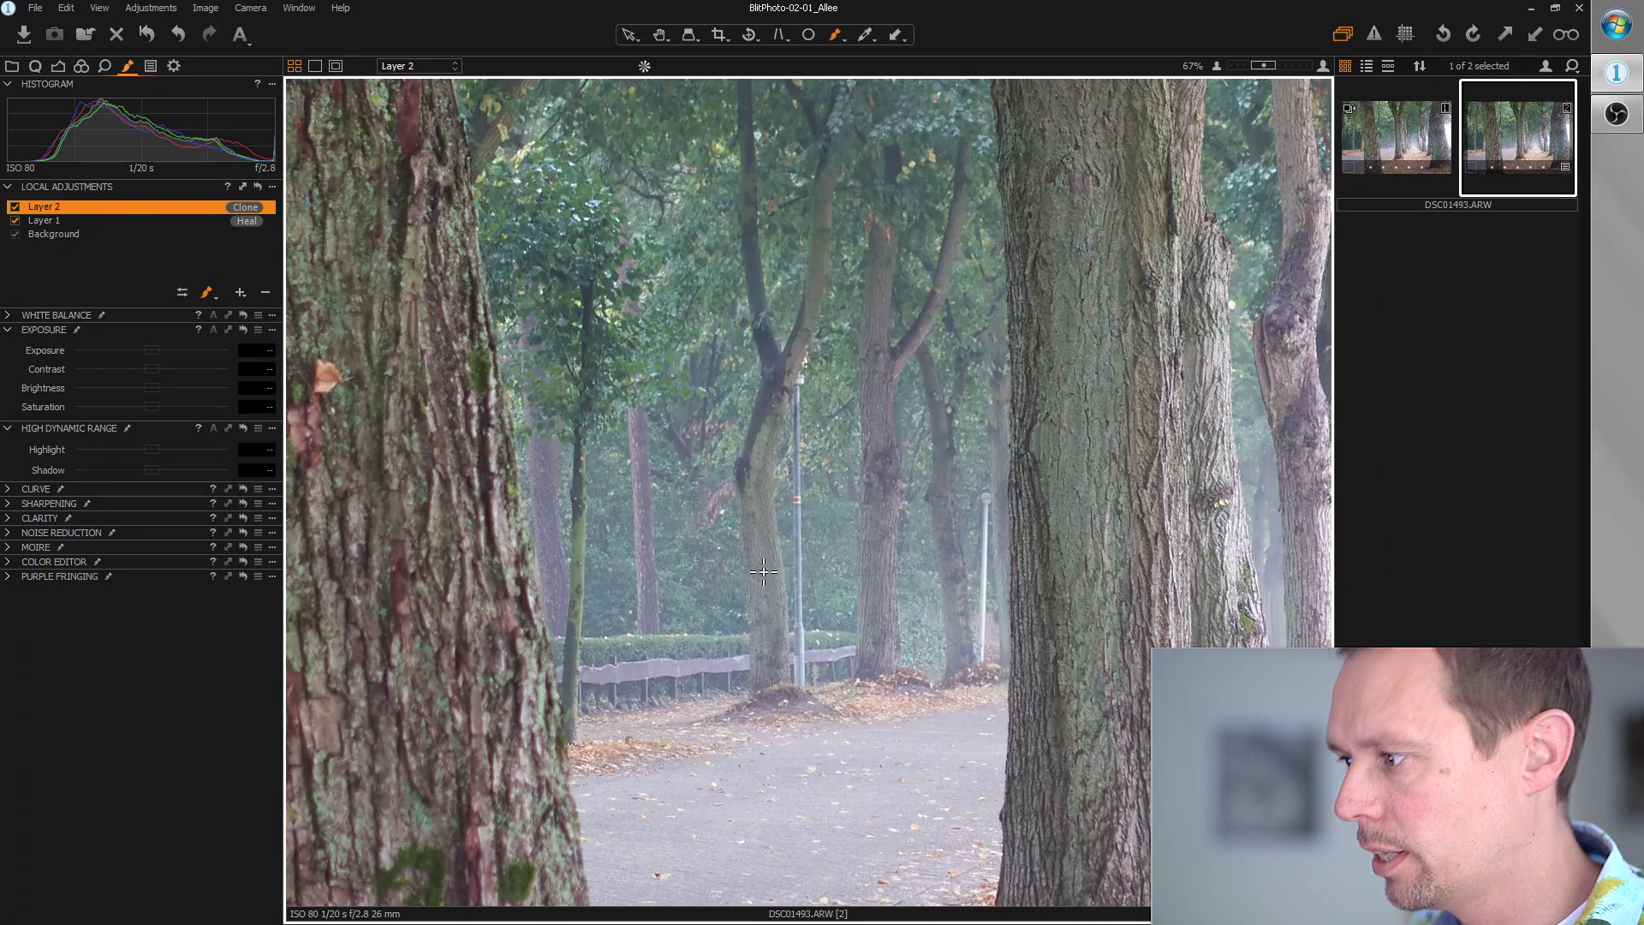
Enlarge the brush to 29 and clone out the pole by the fence and the distant pole
{"action": "scroll", "coordinate": [763, 572], "scroll_direction": "up", "scroll_amount": 5}
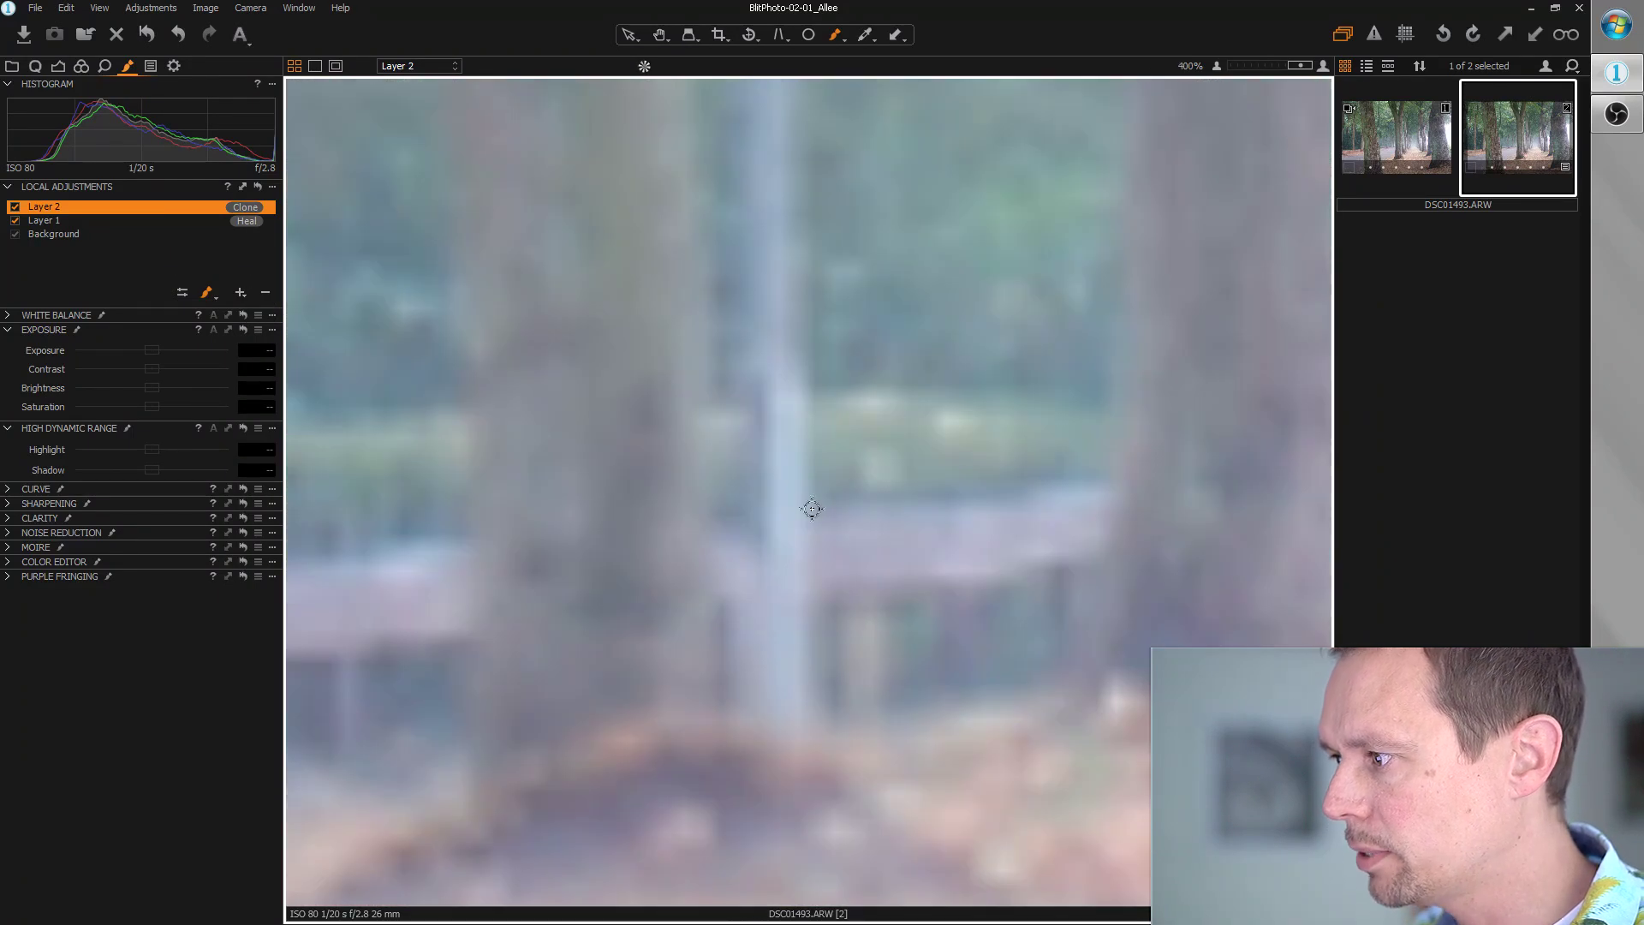
{"action": "right_click", "coordinate": [742, 658]}
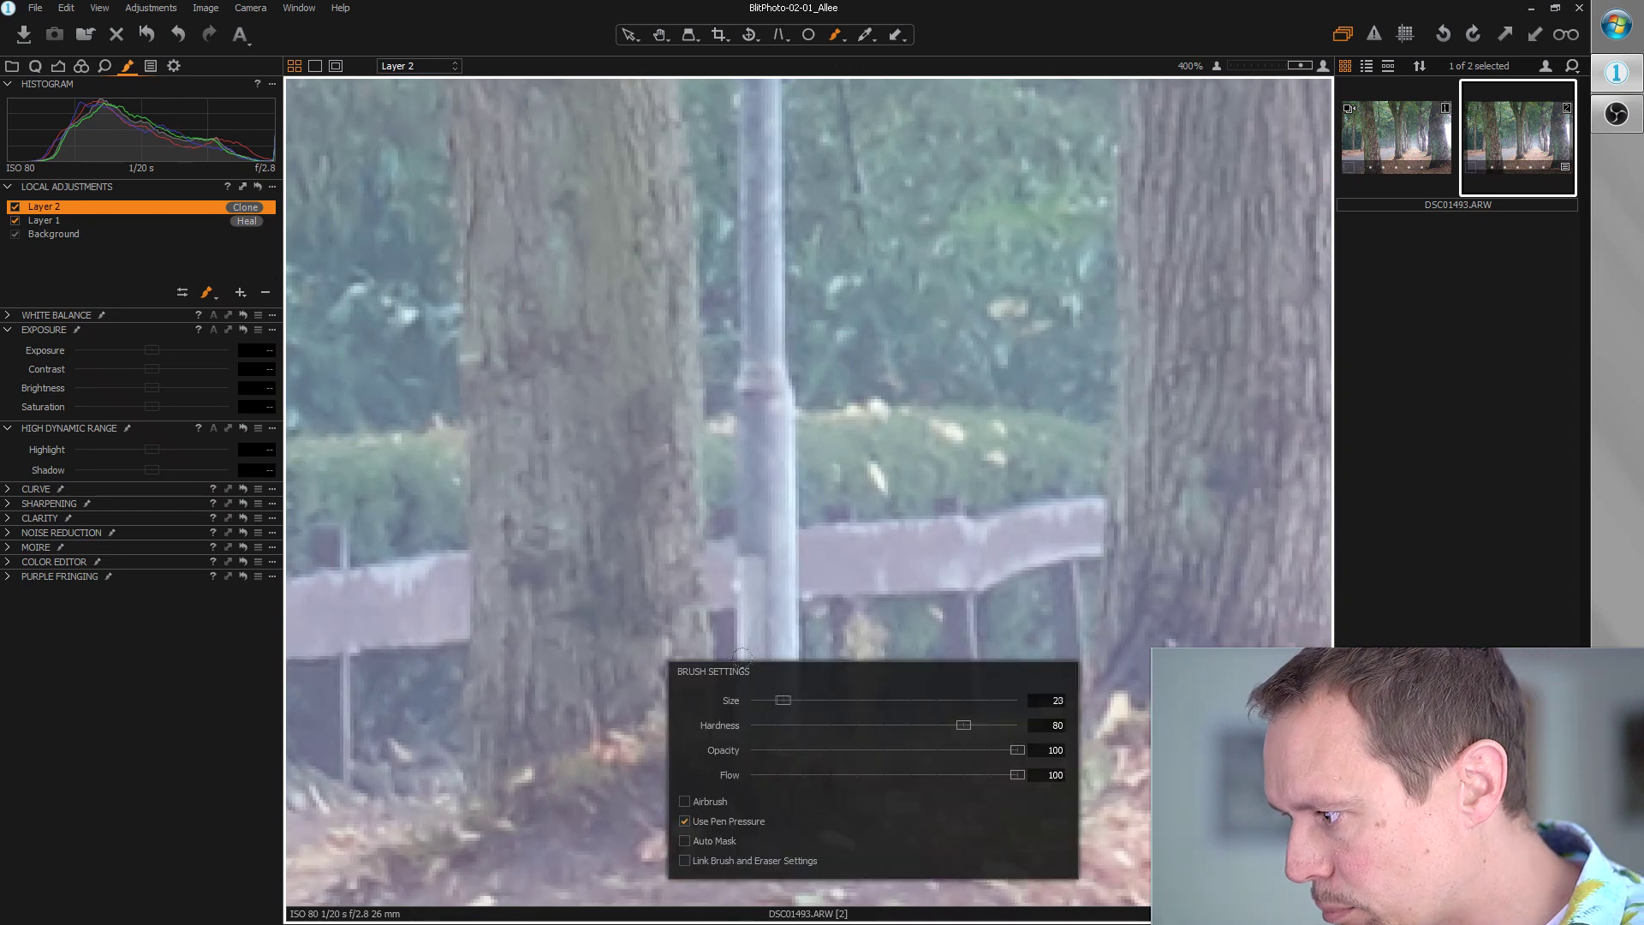
{"action": "key", "text": "bracketright"}
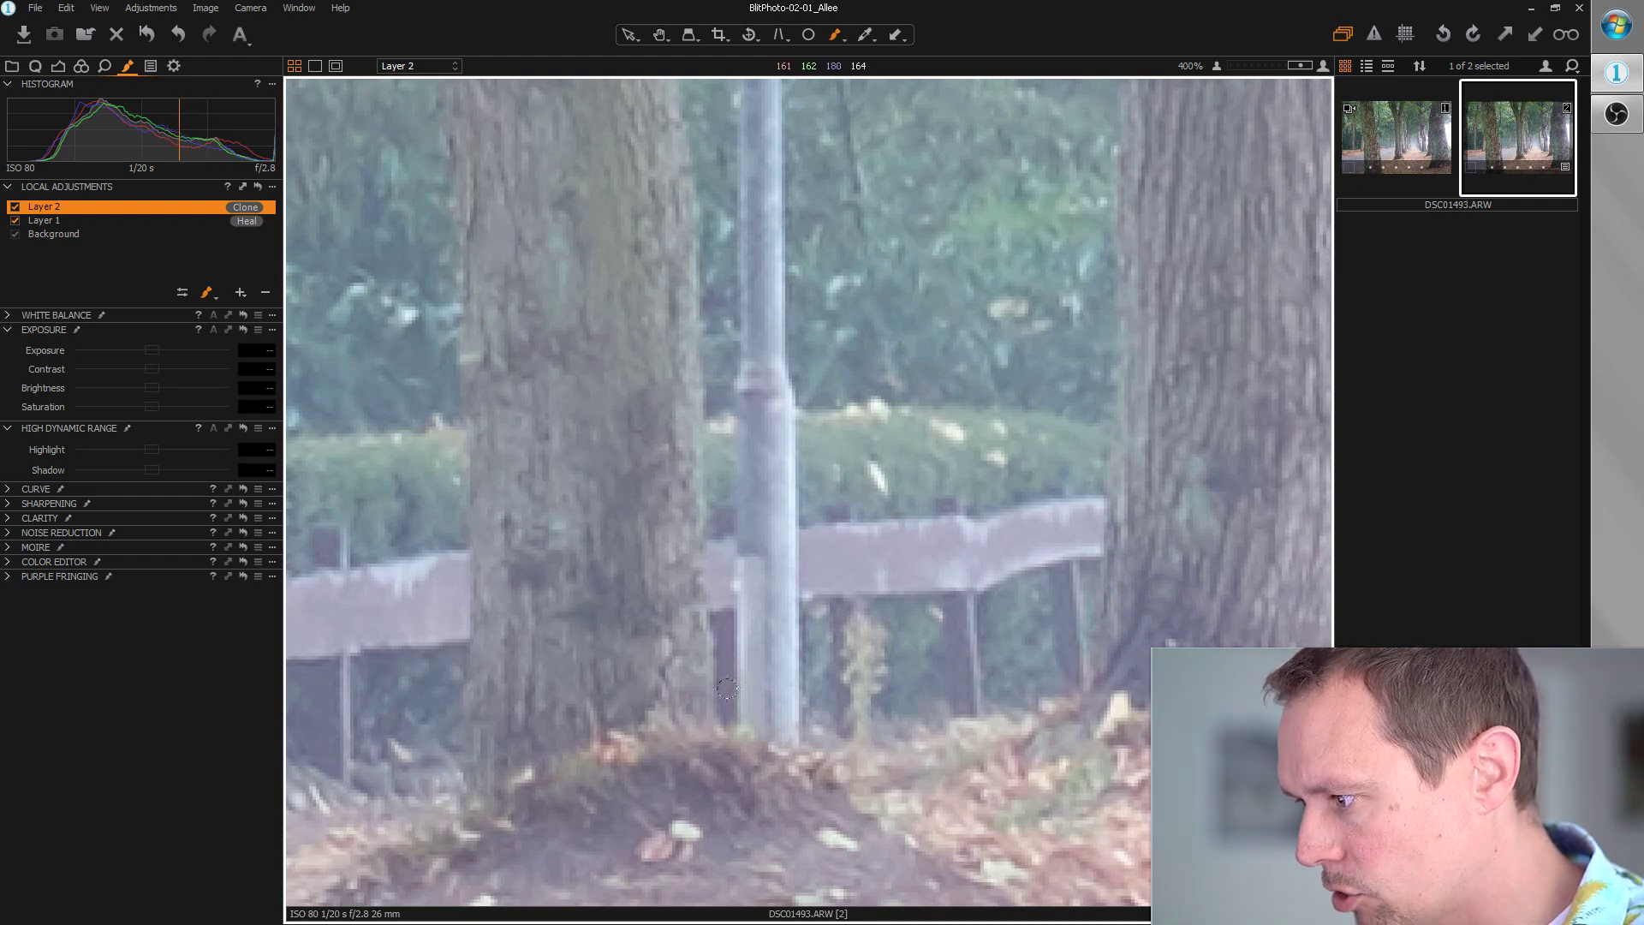
{"action": "left_click", "coordinate": [769, 730]}
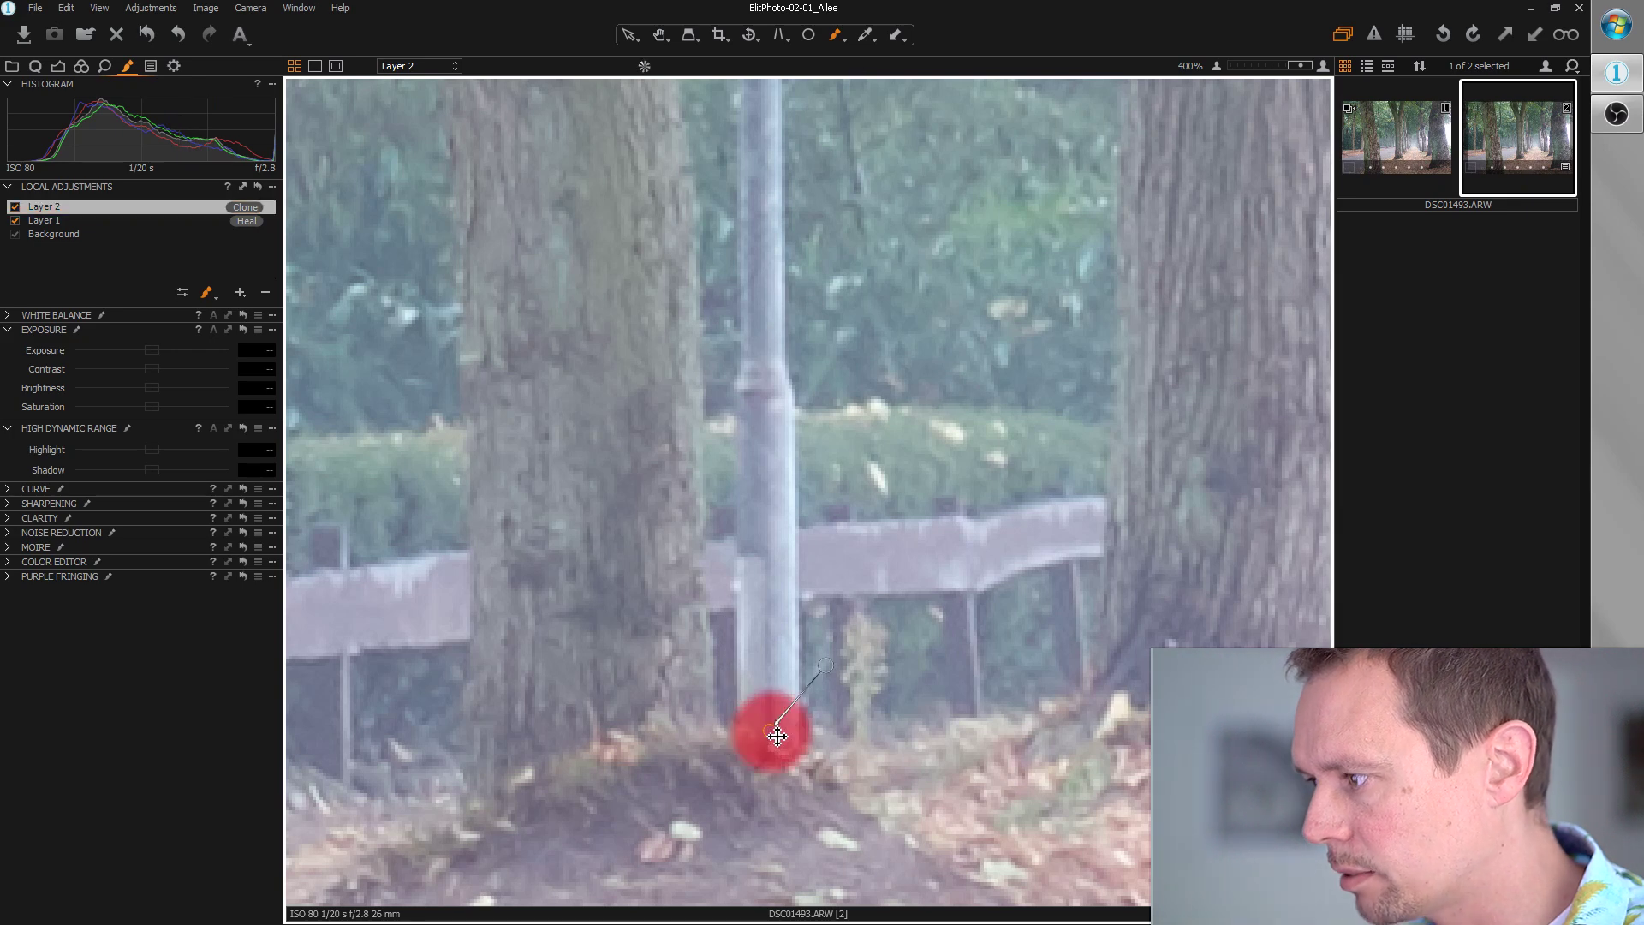
{"action": "left_click", "coordinate": [723, 345], "text": "shift"}
{"action": "right_click", "coordinate": [757, 314]}
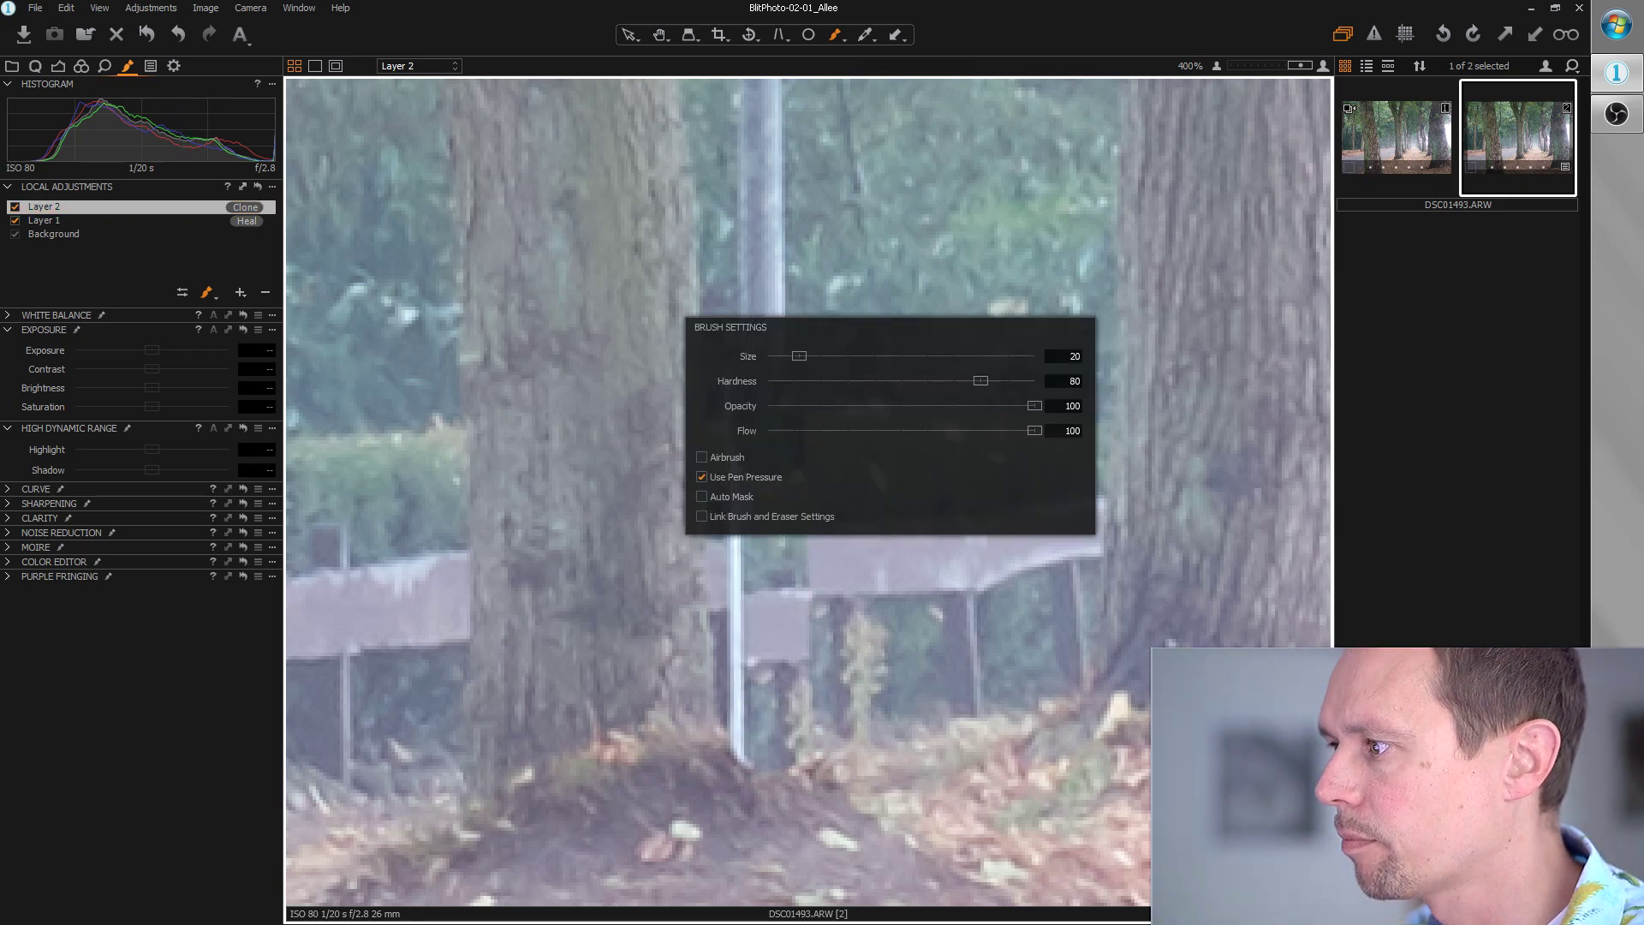
{"action": "right_click", "coordinate": [735, 328]}
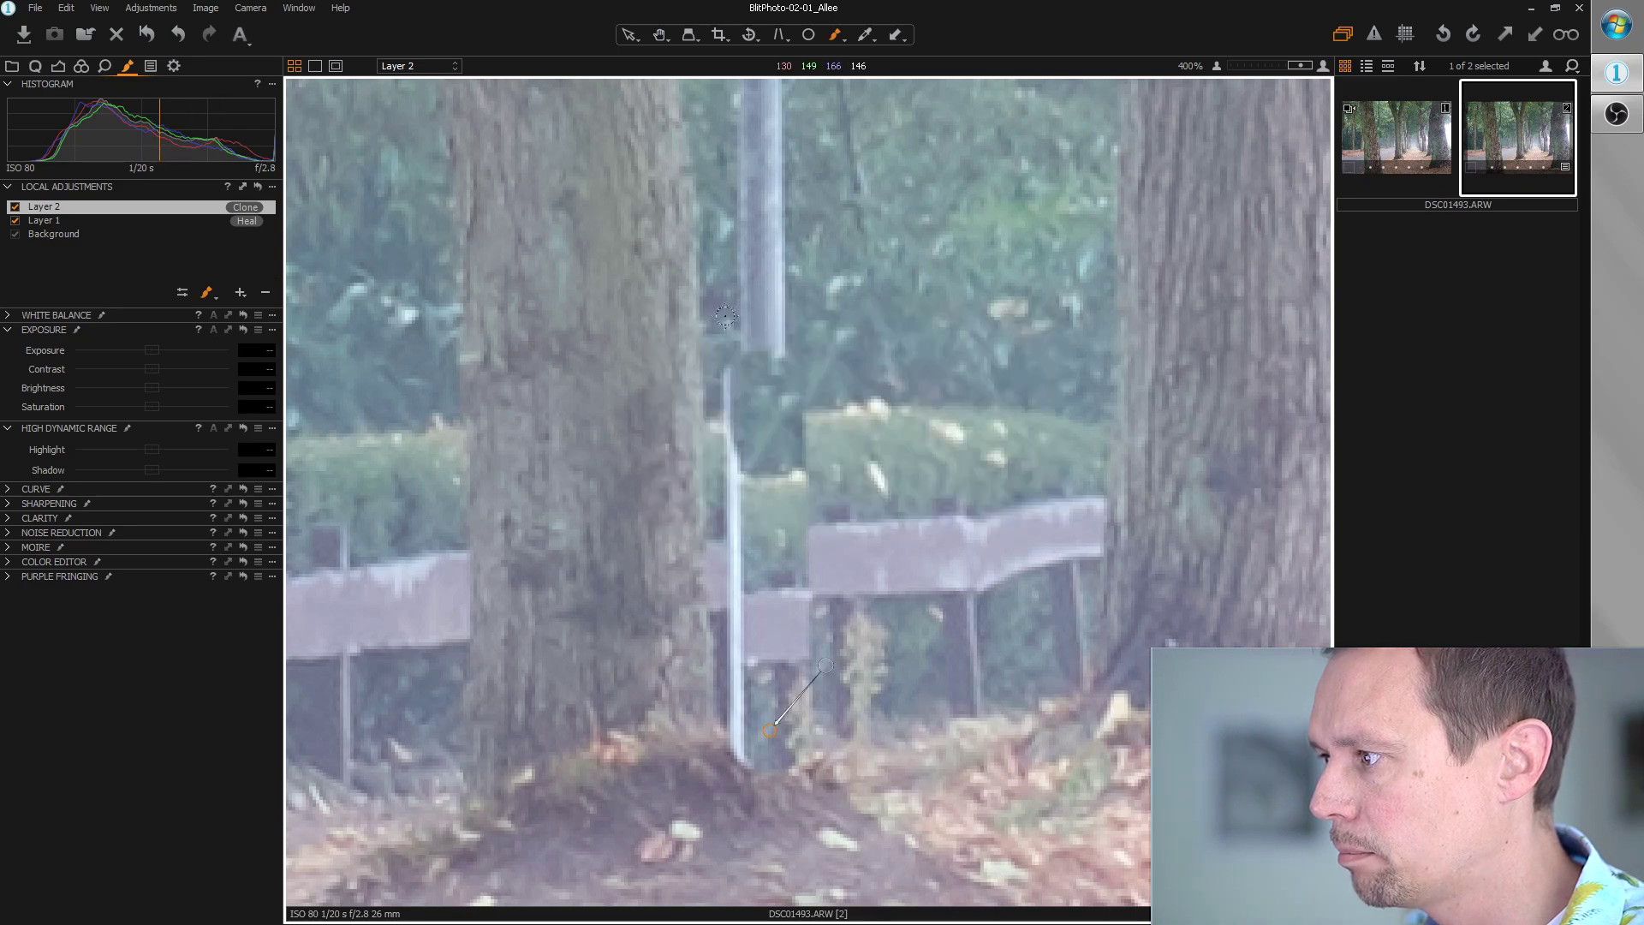
{"action": "left_click_drag", "start_coordinate": [730, 316], "coordinate": [738, 758]}
{"action": "scroll", "coordinate": [961, 382], "scroll_direction": "down", "scroll_amount": 3}
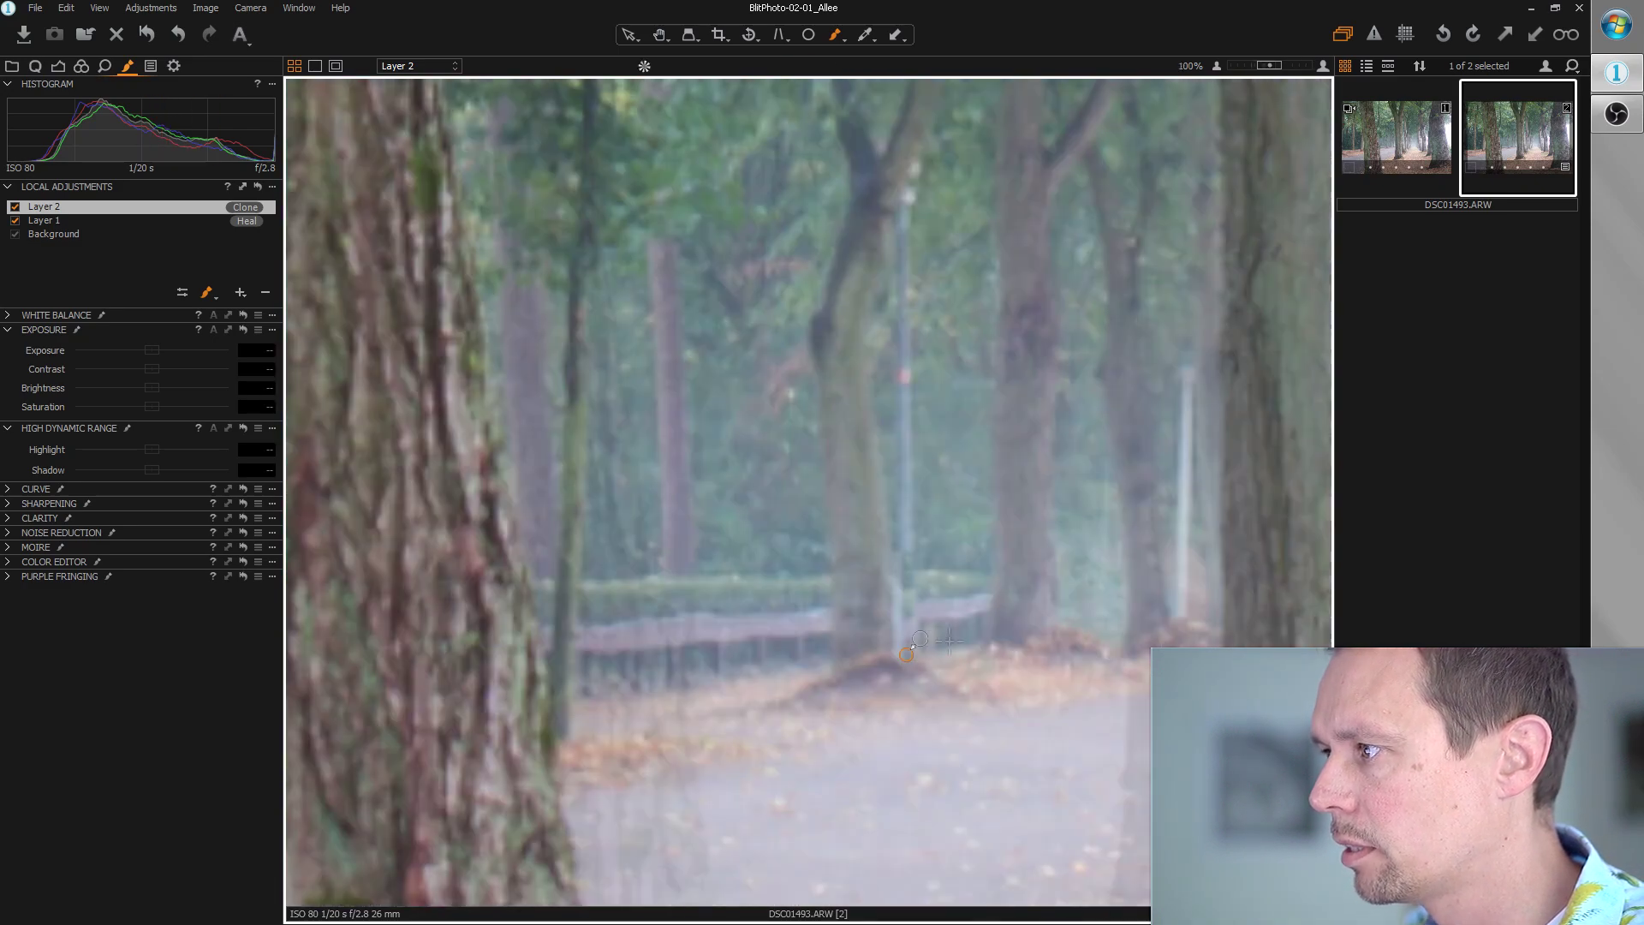
{"action": "scroll", "coordinate": [961, 382], "scroll_direction": "up", "scroll_amount": 2}
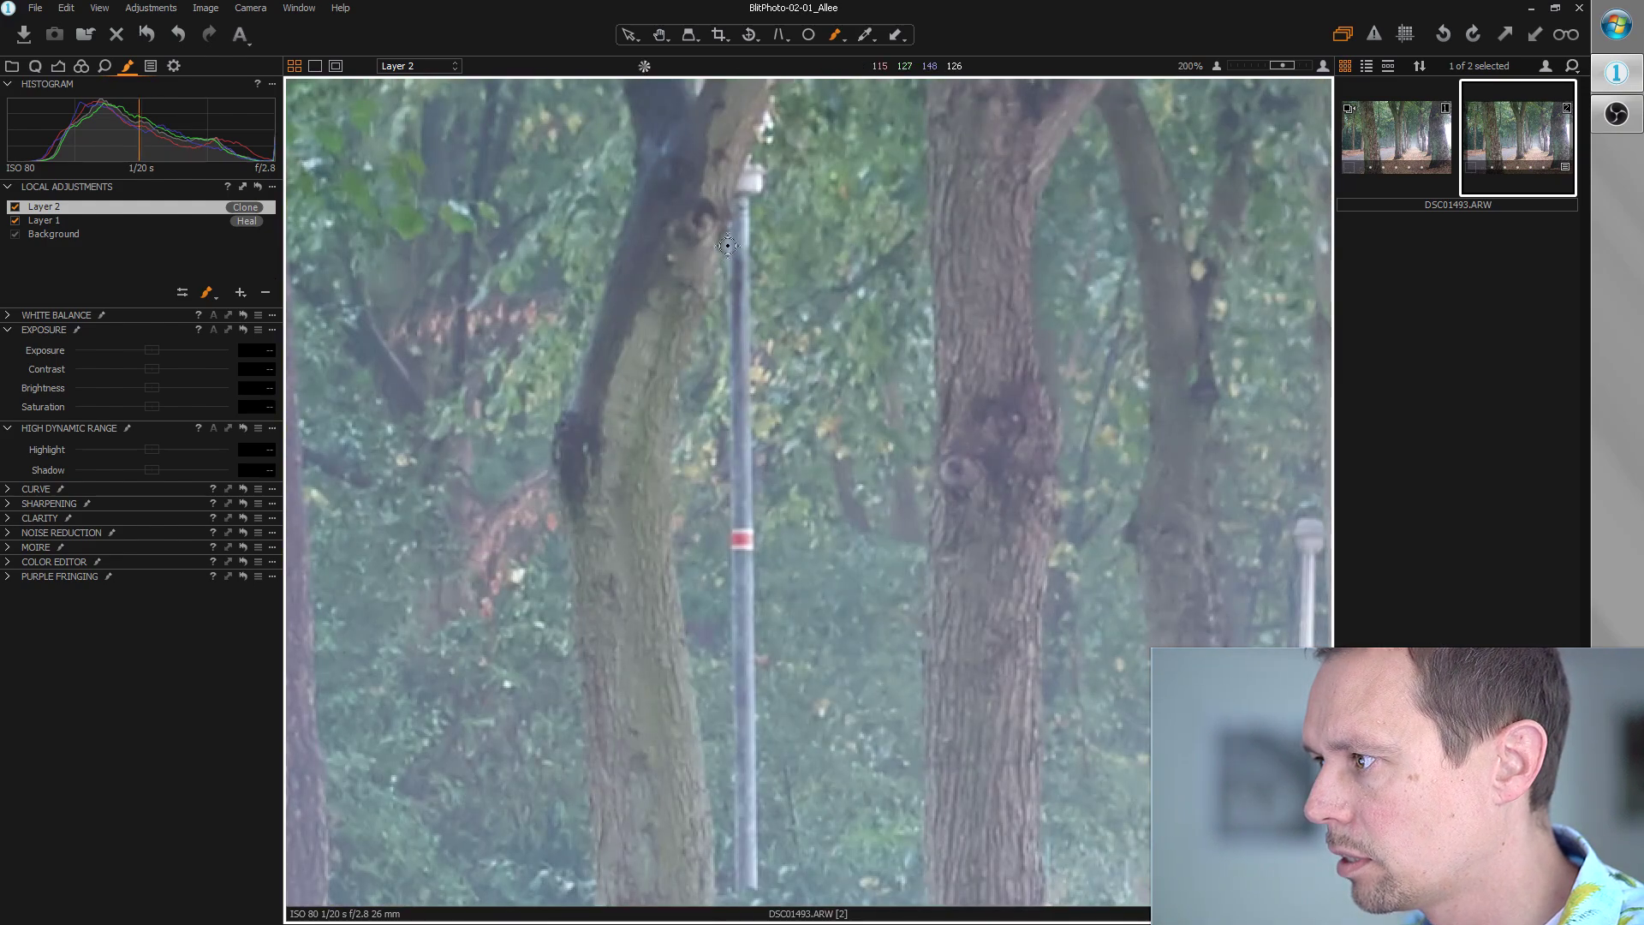
{"action": "left_click_drag", "start_coordinate": [727, 246], "coordinate": [742, 895]}
Clone a straight strip along the next pole, extending it upward
{"action": "scroll", "coordinate": [730, 201], "scroll_direction": "up", "scroll_amount": 1}
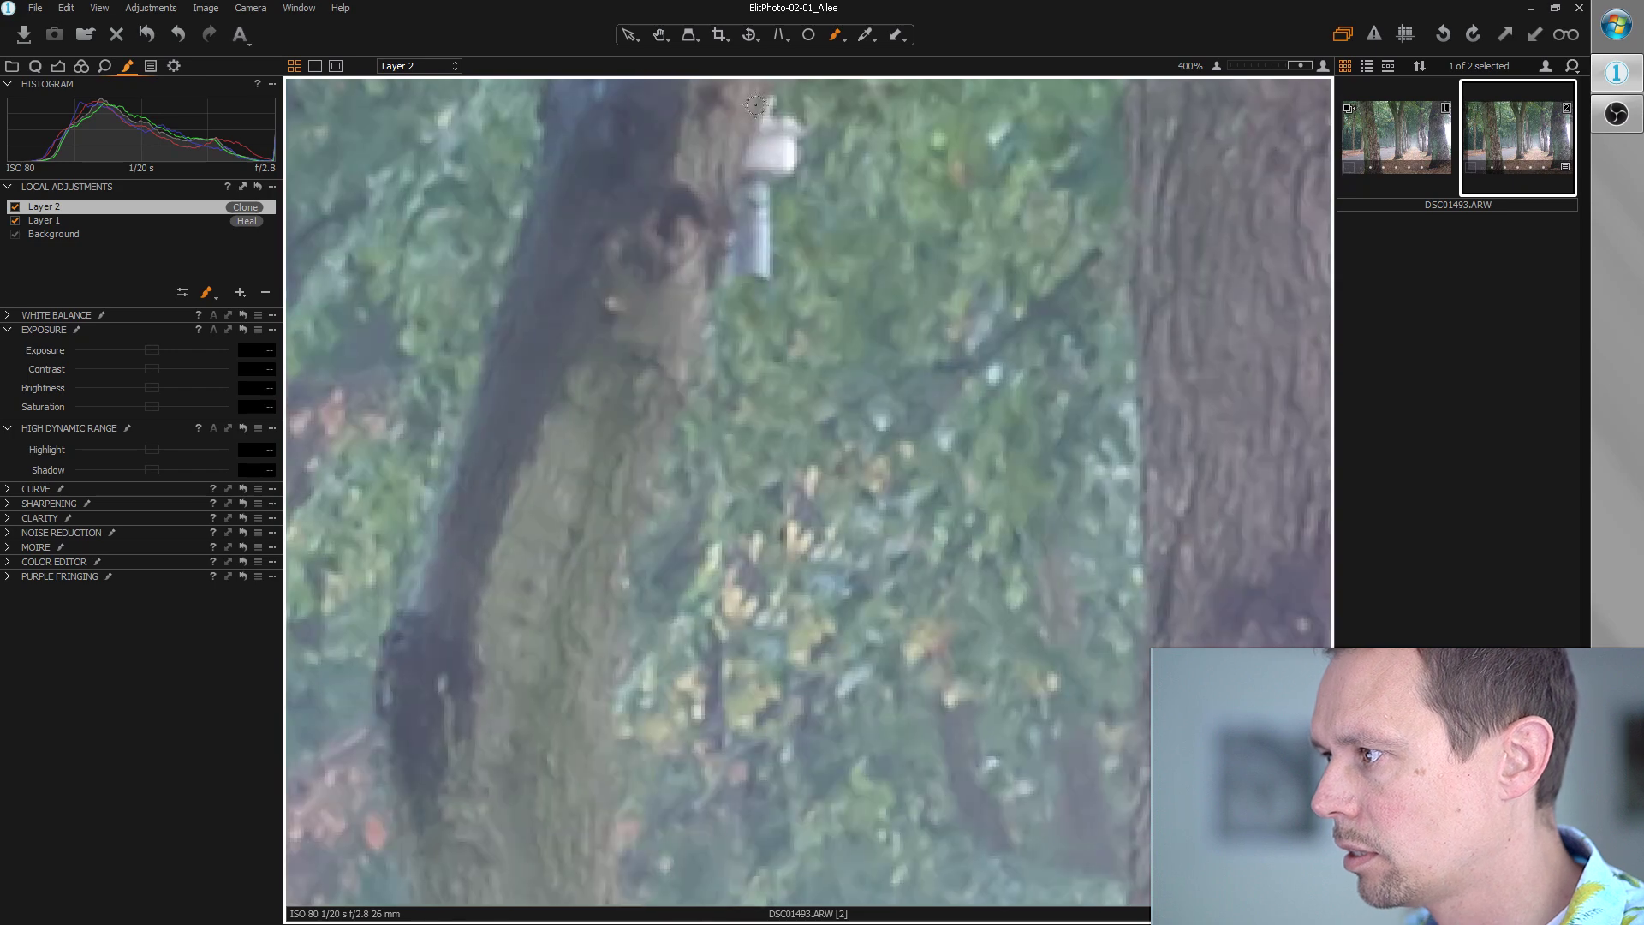
{"action": "scroll", "coordinate": [741, 141], "scroll_direction": "down", "scroll_amount": 2}
{"action": "scroll", "coordinate": [794, 342], "scroll_direction": "up", "scroll_amount": 2}
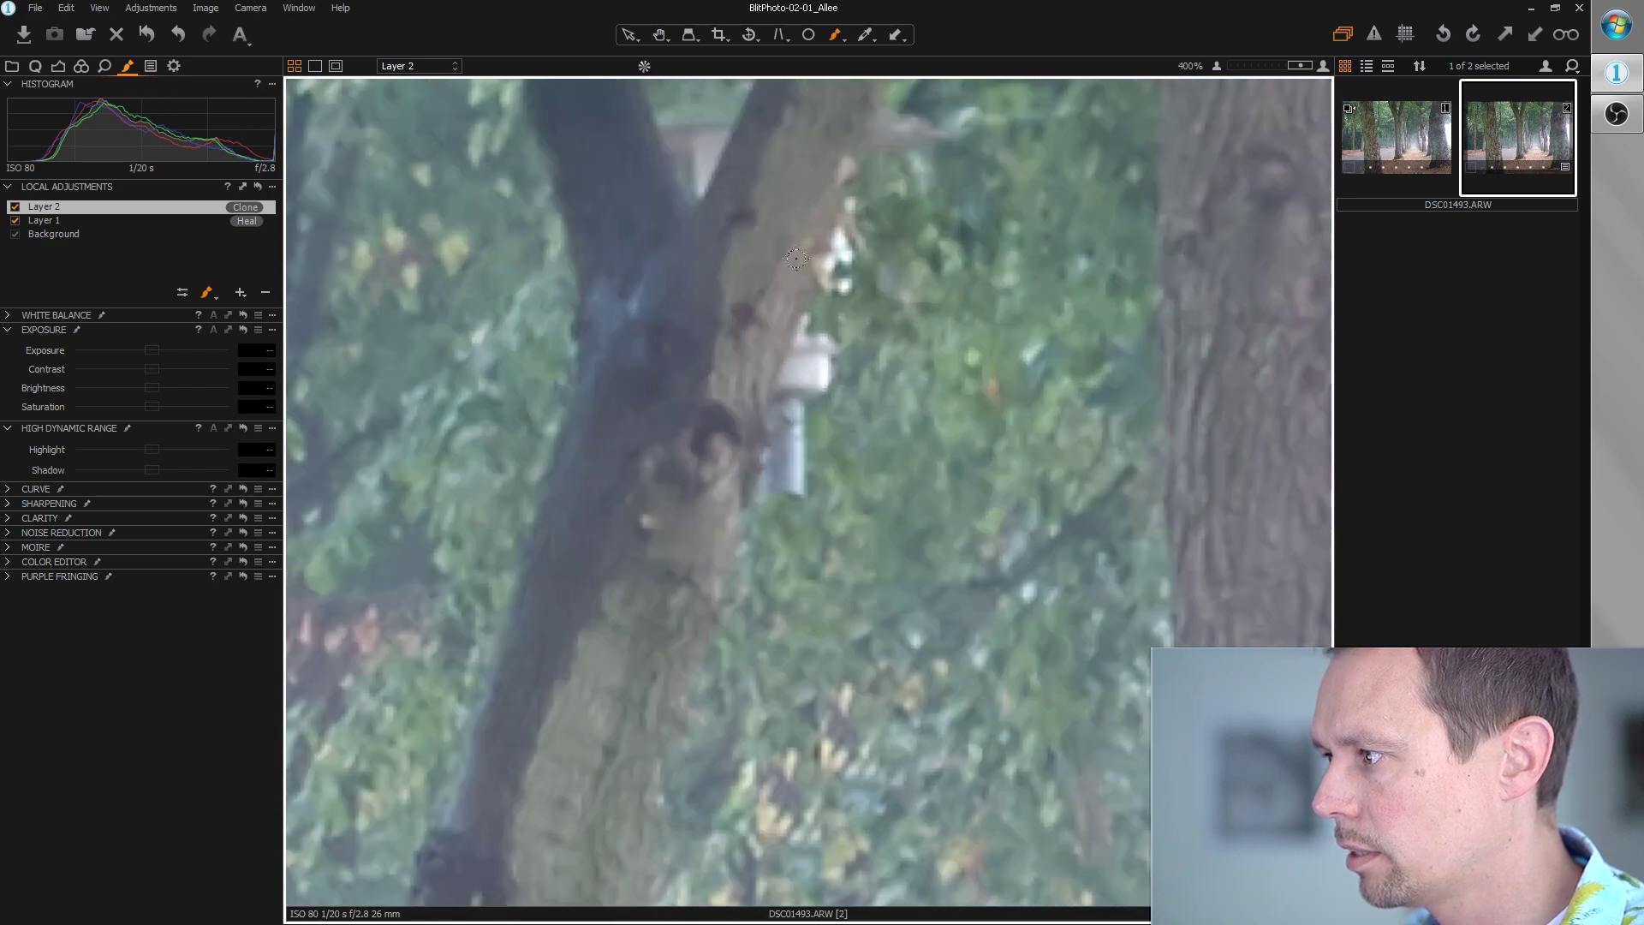
{"action": "scroll", "coordinate": [793, 342], "scroll_direction": "down", "scroll_amount": 1}
{"action": "scroll", "coordinate": [794, 343], "scroll_direction": "up", "scroll_amount": 1}
{"action": "right_click", "coordinate": [789, 387]}
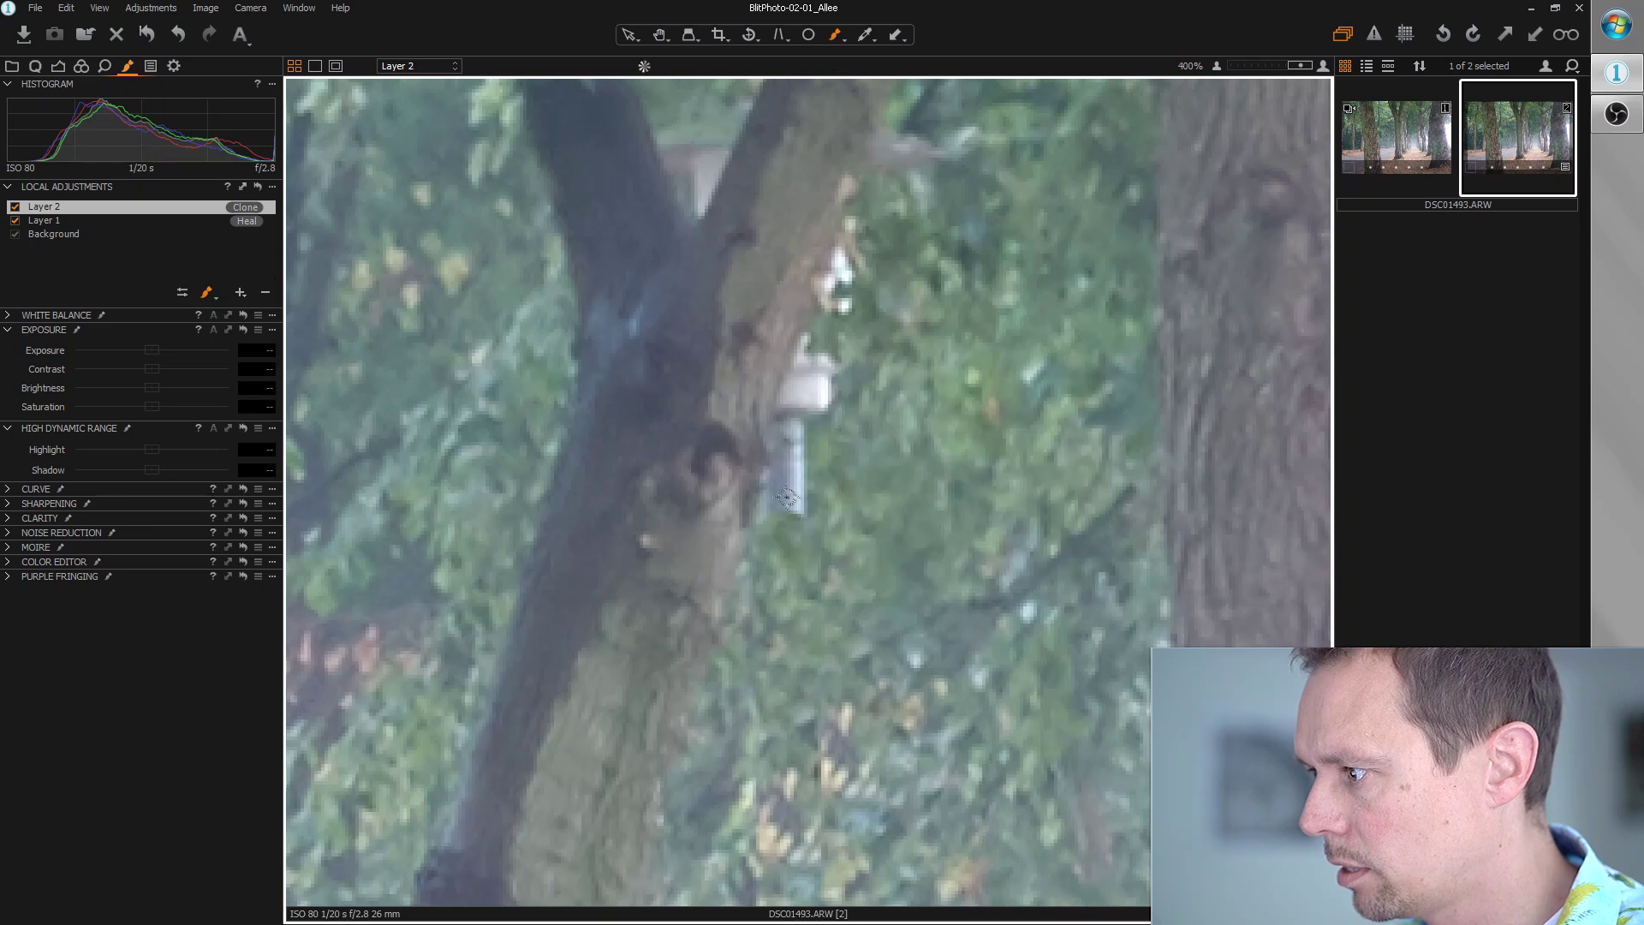
{"action": "left_click", "coordinate": [775, 490], "text": "shift"}
{"action": "mouse_move", "coordinate": [765, 479]}
{"action": "left_mouse_down"}
{"action": "mouse_move", "coordinate": [793, 365]}
{"action": "mouse_move", "coordinate": [817, 357]}
{"action": "mouse_move", "coordinate": [805, 351]}
{"action": "mouse_move", "coordinate": [801, 395]}
{"action": "left_mouse_up"}
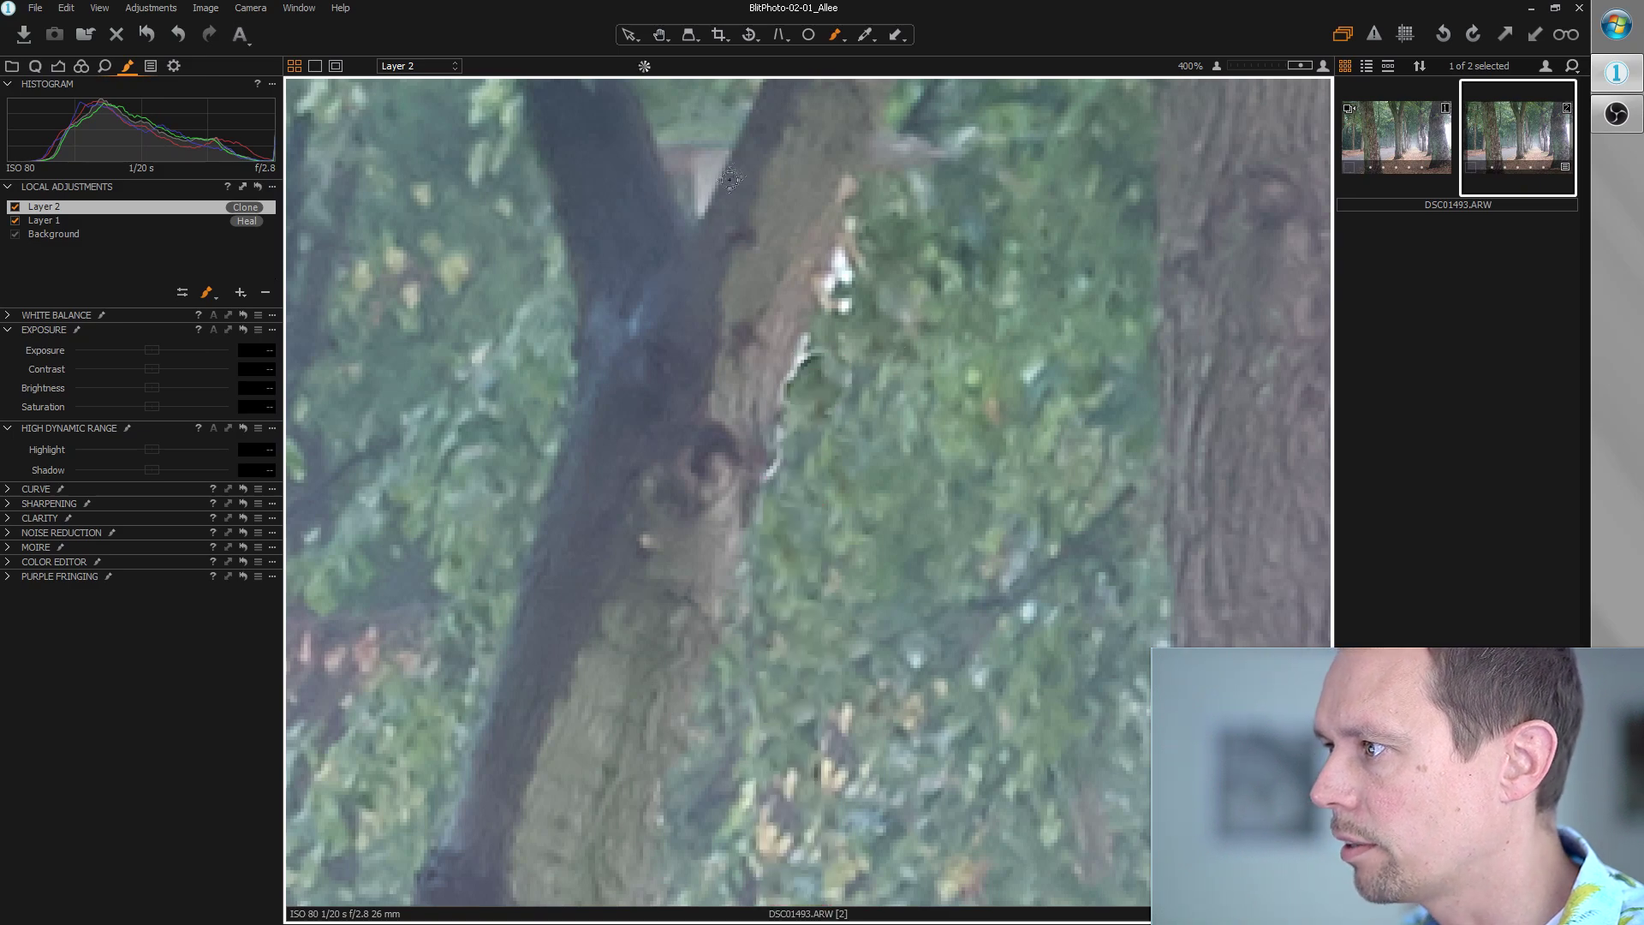
Clone out the lamp at the tree fork and shift the source to hide the white pole
{"action": "scroll", "coordinate": [752, 133], "scroll_direction": "down", "scroll_amount": 3}
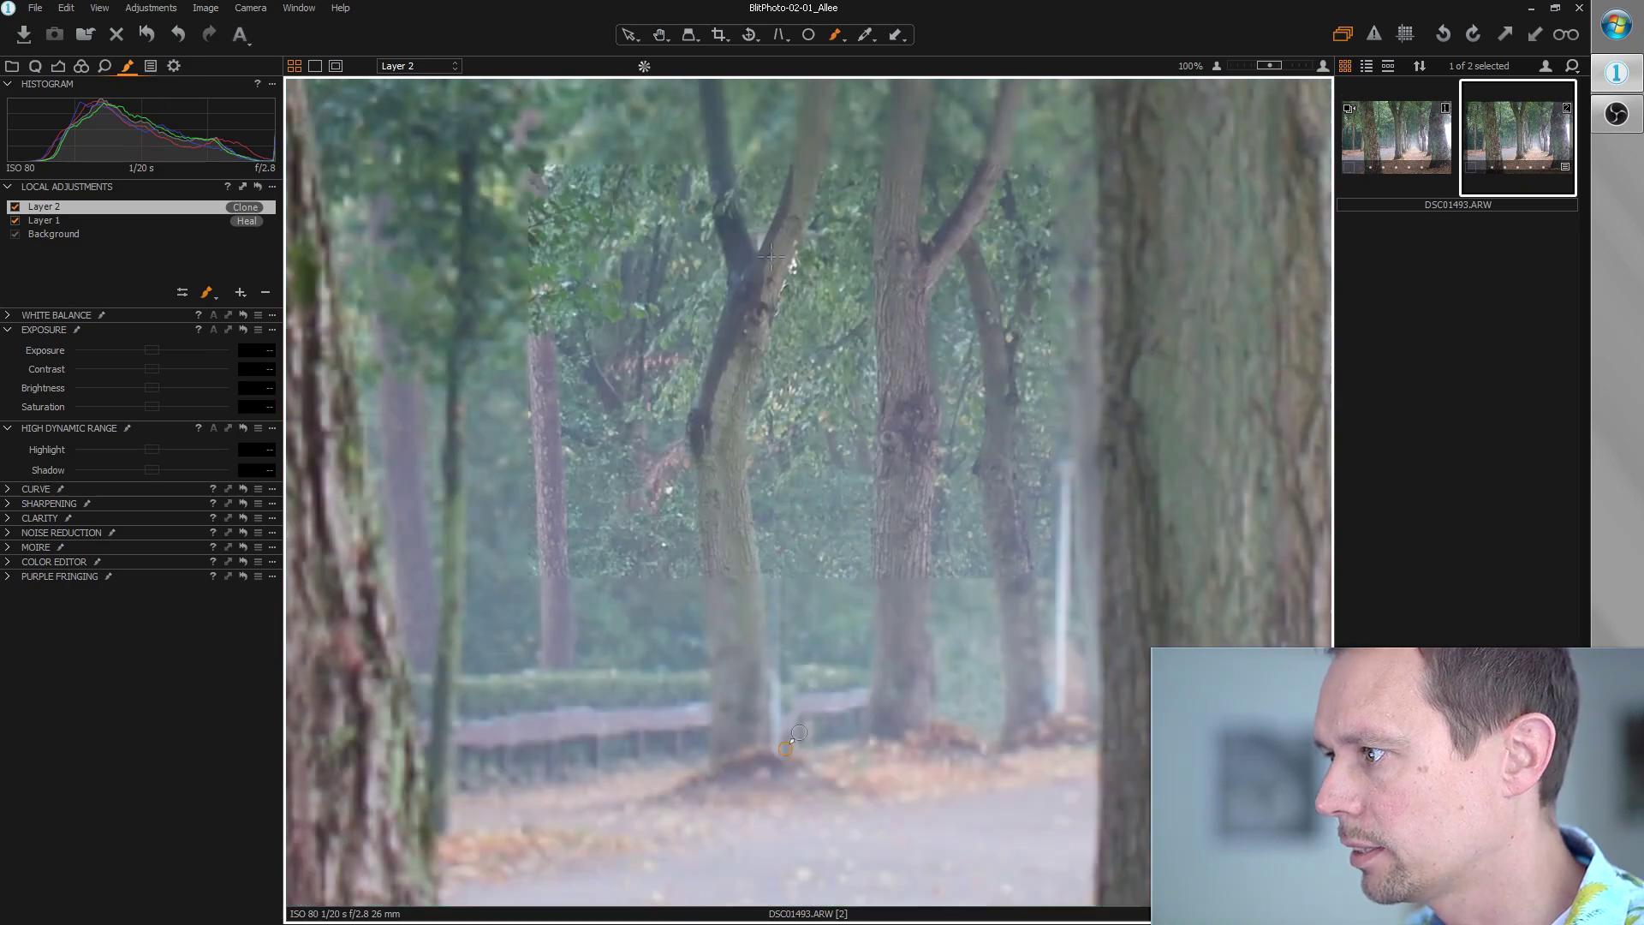
{"action": "scroll", "coordinate": [757, 270], "scroll_direction": "up", "scroll_amount": 3}
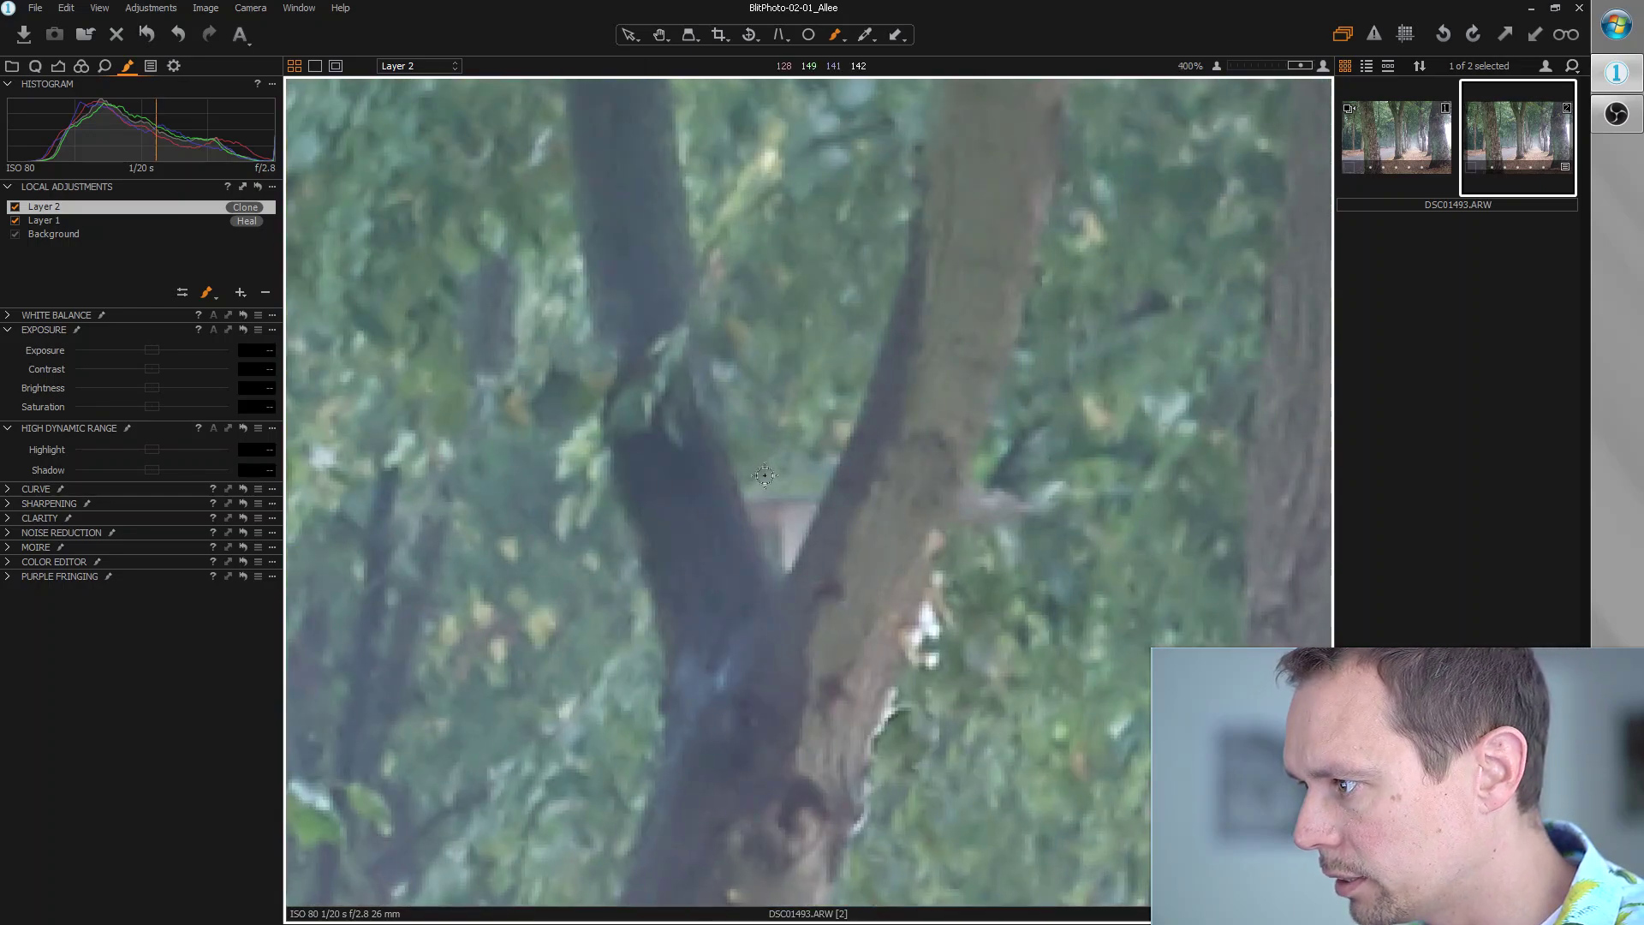
{"action": "left_click_drag", "start_coordinate": [769, 481], "coordinate": [768, 508]}
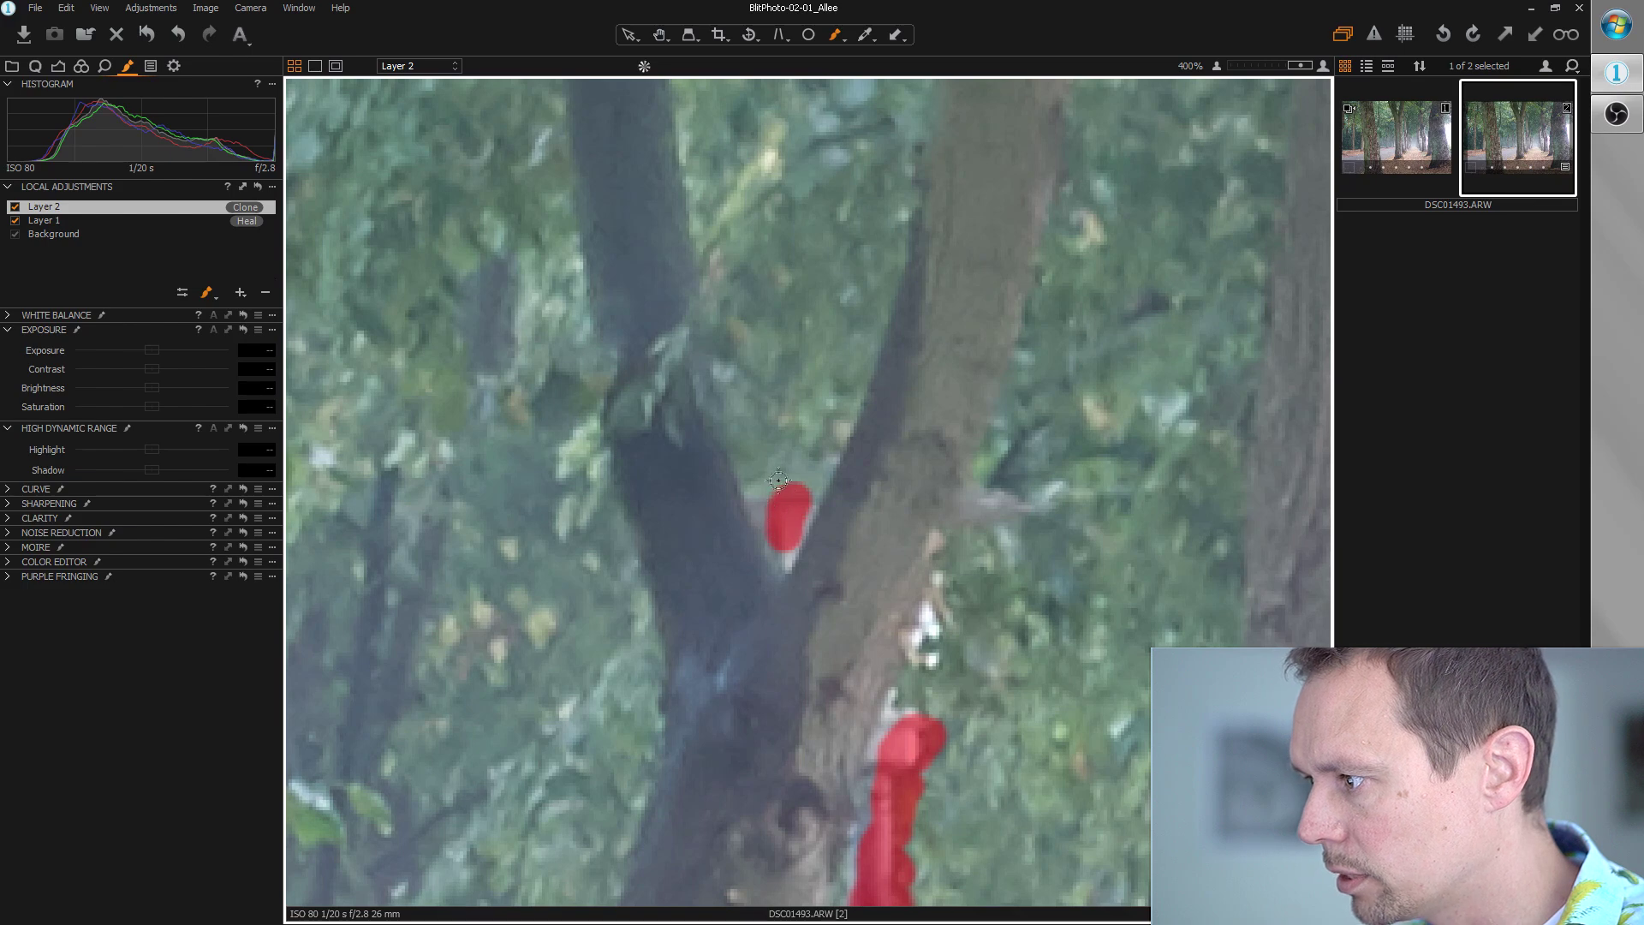
{"action": "scroll", "coordinate": [827, 430], "scroll_direction": "down", "scroll_amount": 3}
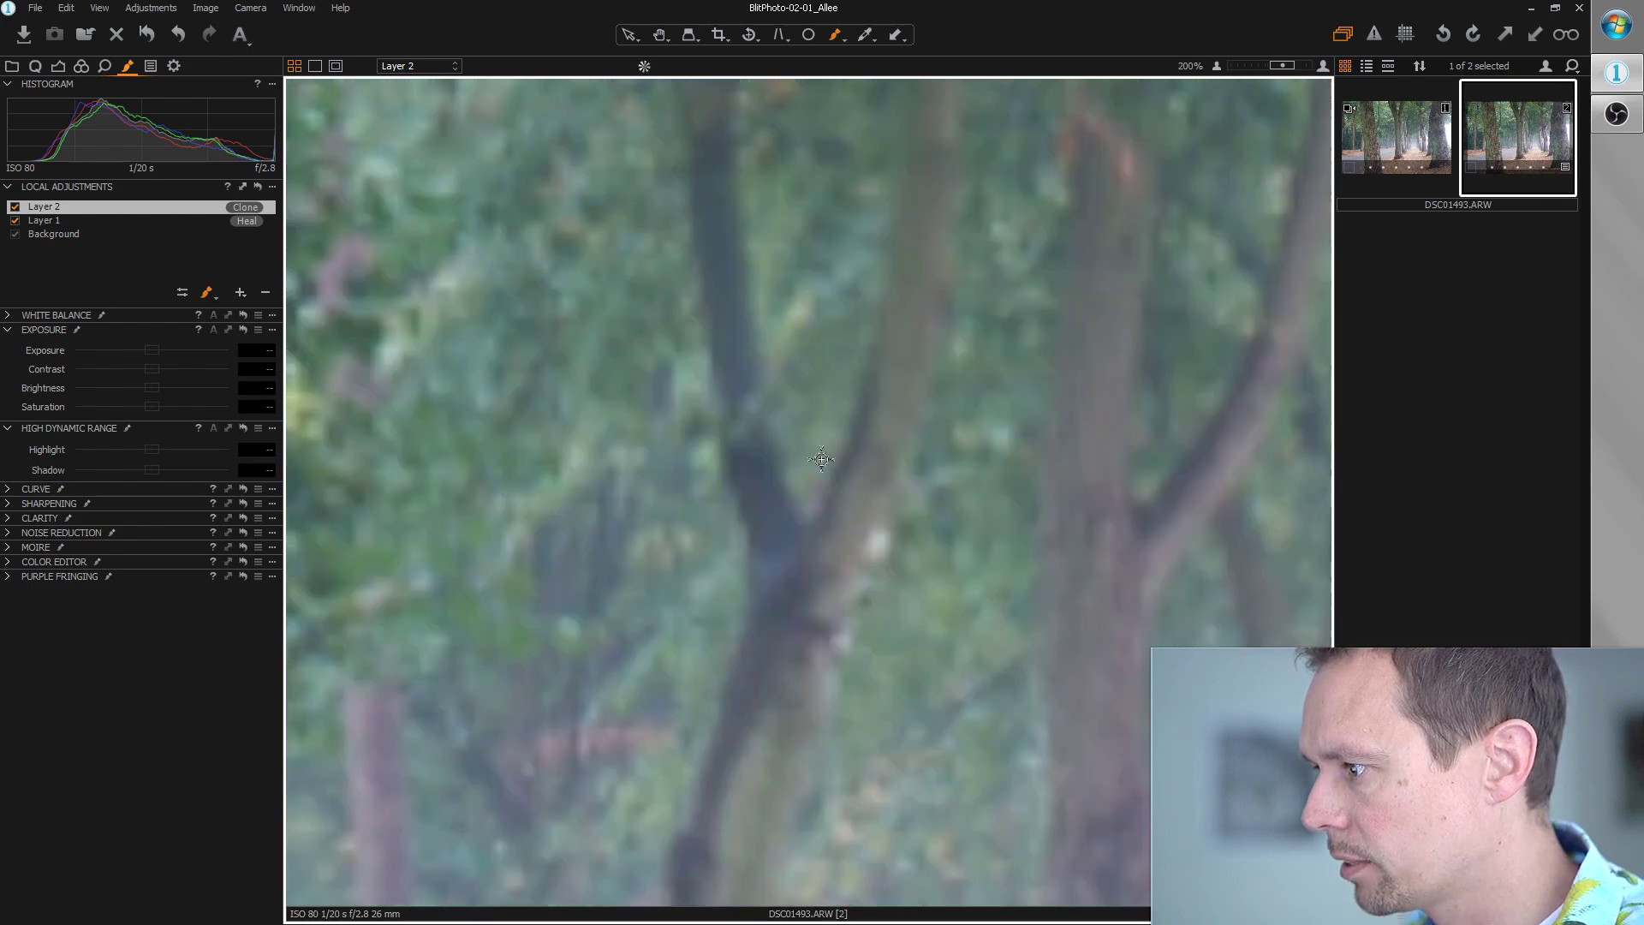
{"action": "scroll", "coordinate": [850, 765], "scroll_direction": "up", "scroll_amount": 5}
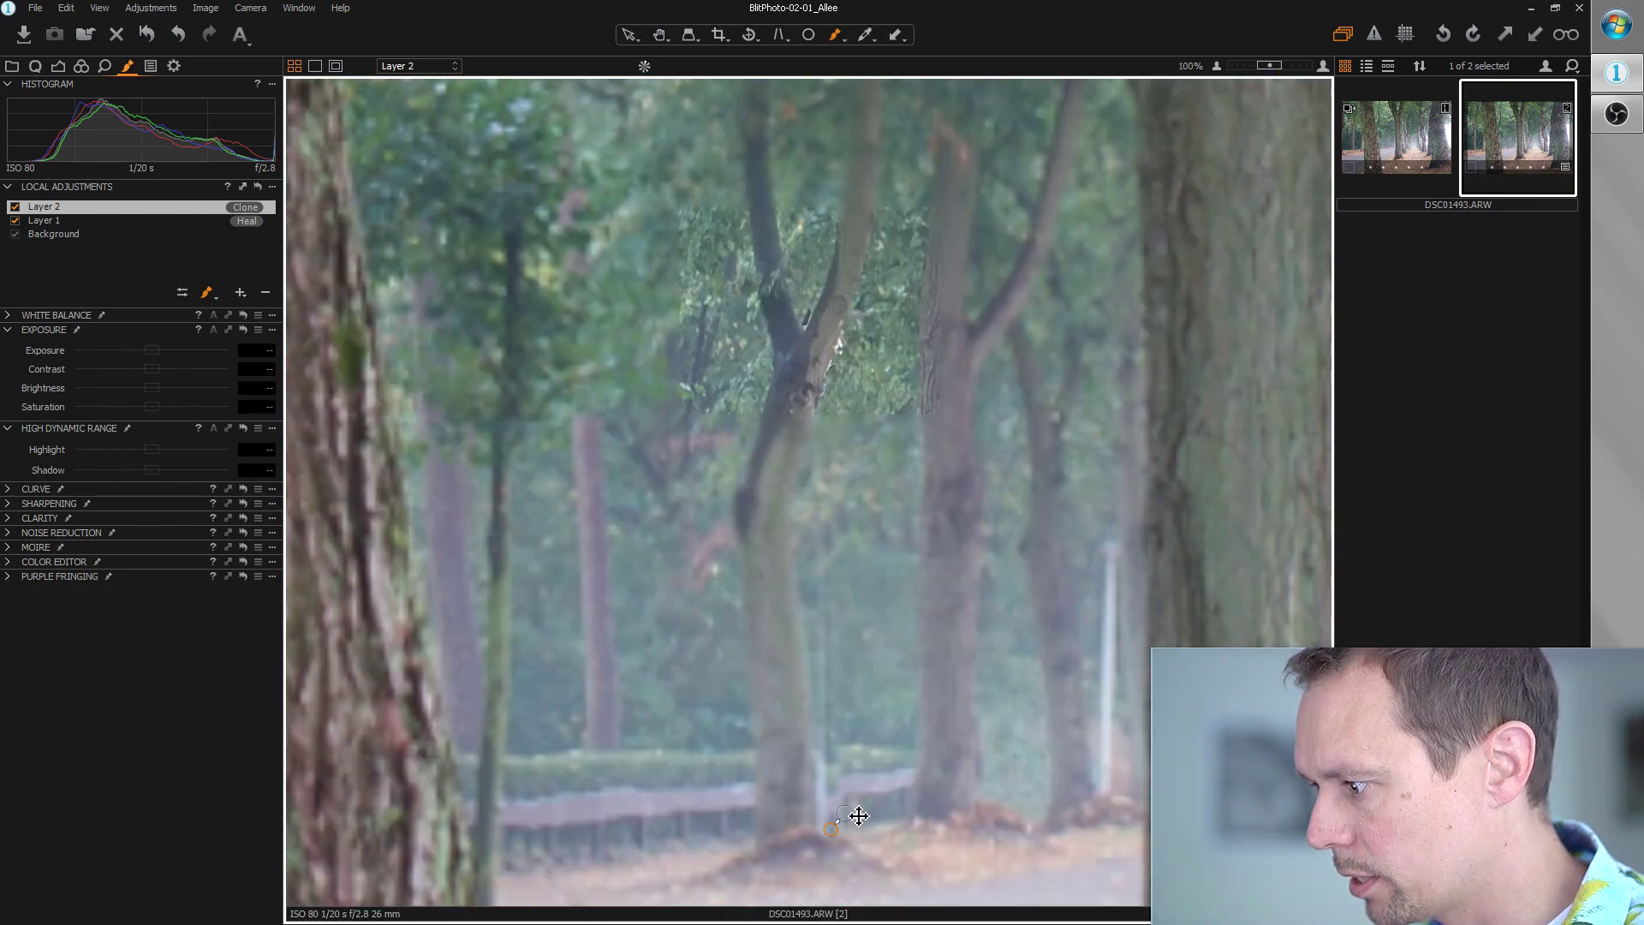
{"action": "scroll", "coordinate": [825, 792], "scroll_direction": "up", "scroll_amount": 1}
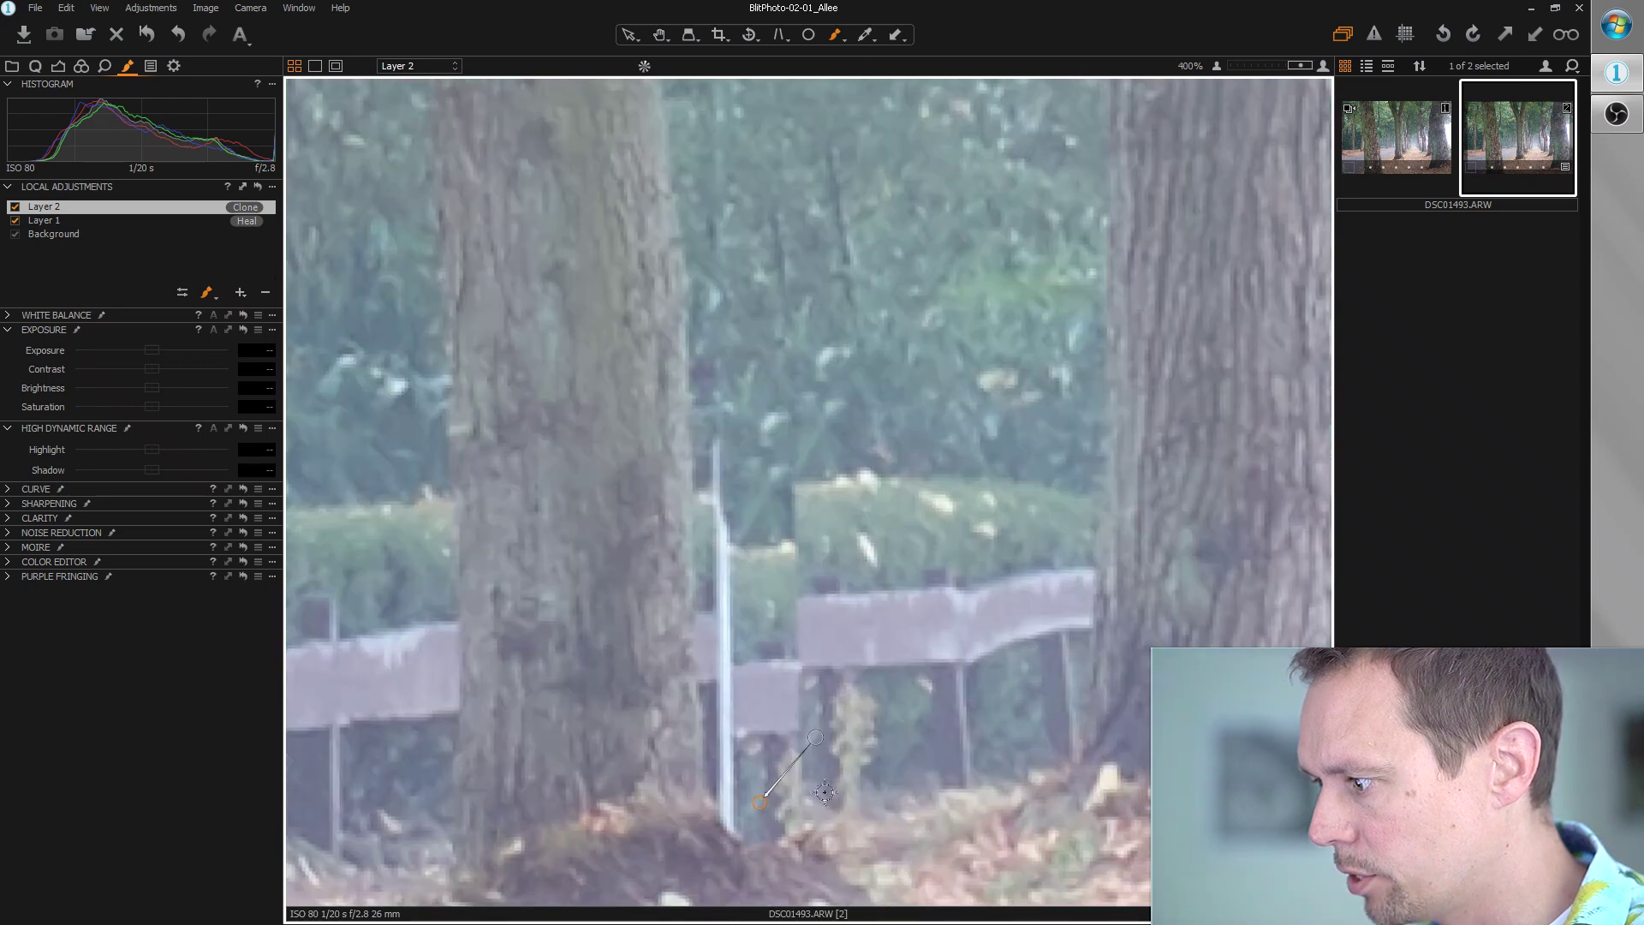
{"action": "left_click_drag", "start_coordinate": [815, 738], "coordinate": [879, 799]}
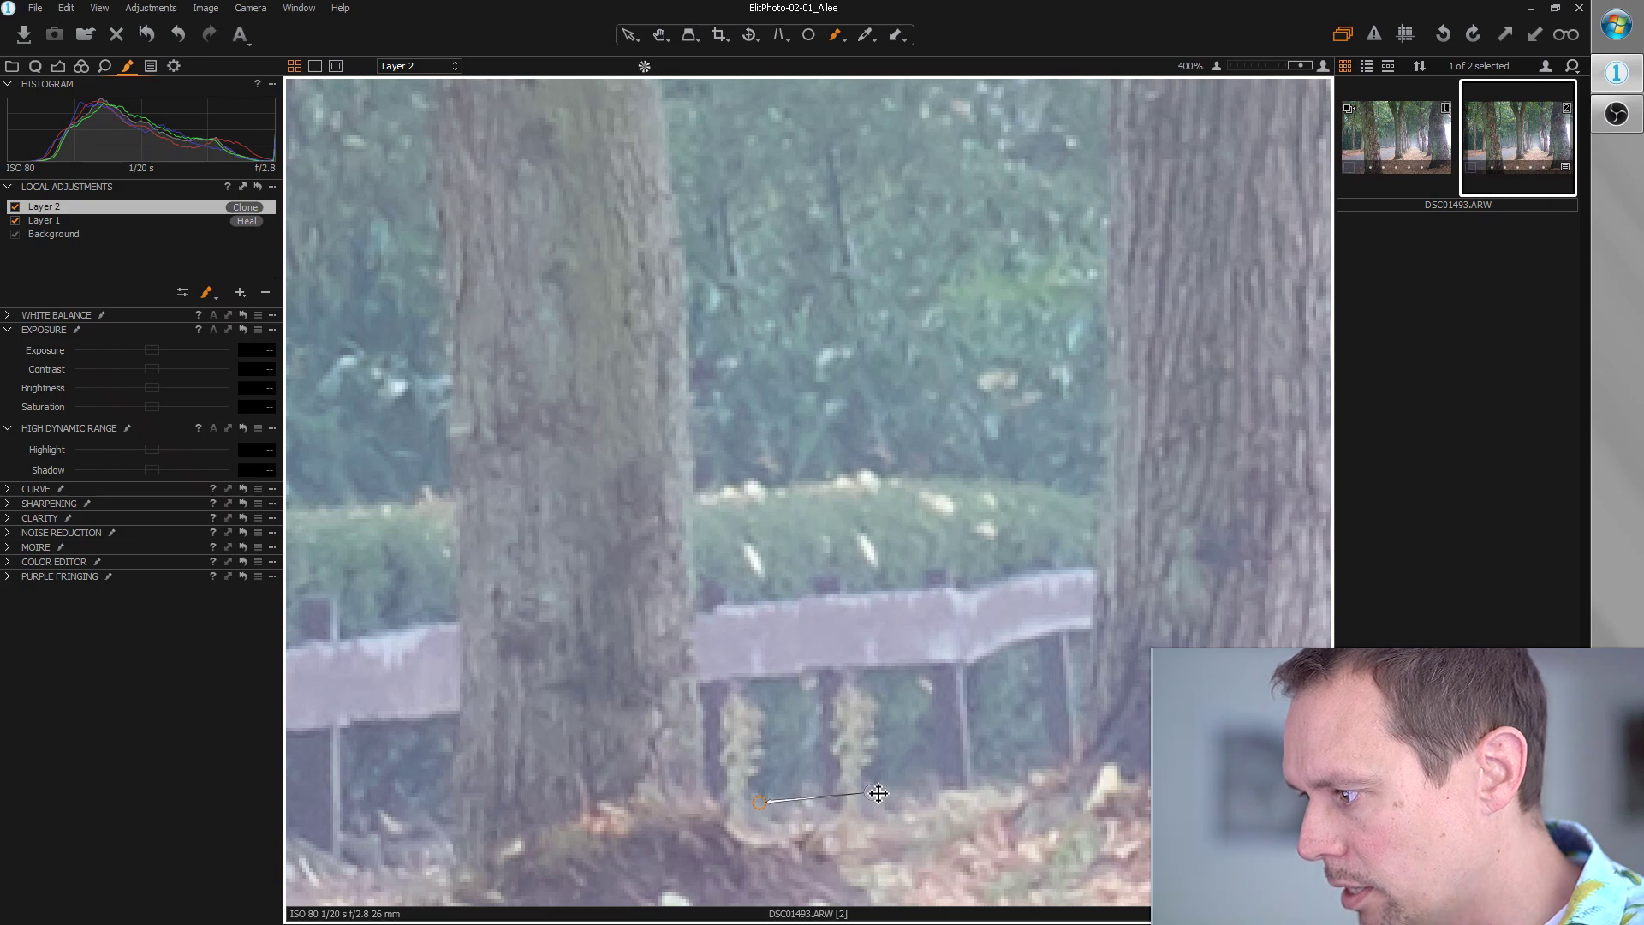
{"action": "scroll", "coordinate": [733, 439], "scroll_direction": "down", "scroll_amount": 1}
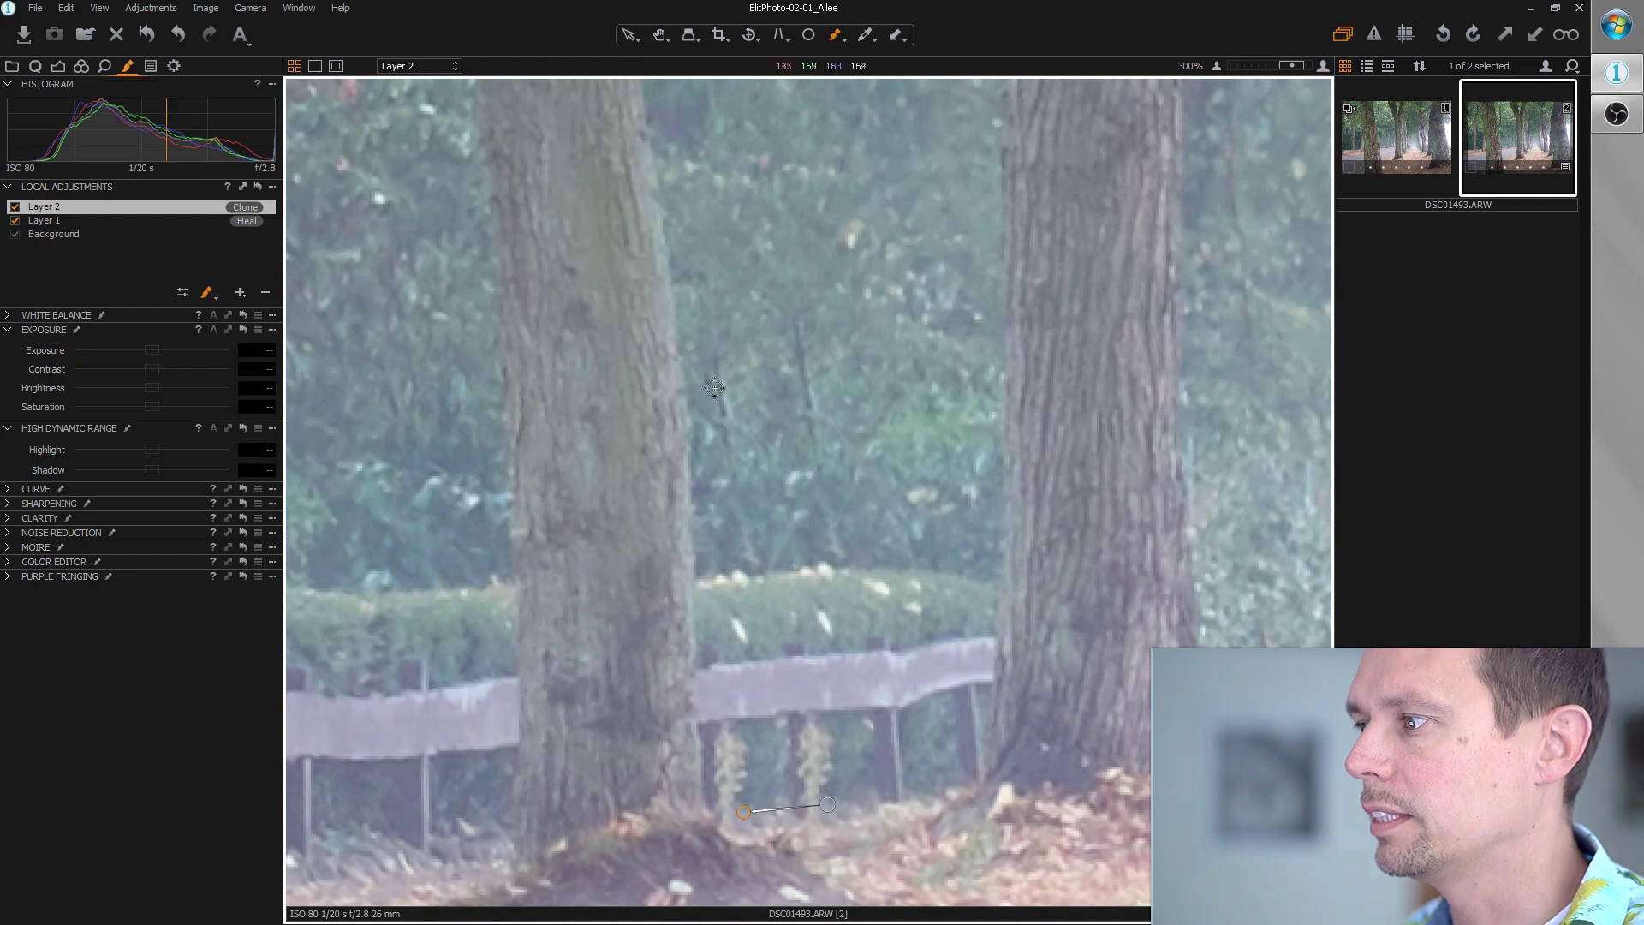
{"action": "scroll", "coordinate": [763, 407], "scroll_direction": "down", "scroll_amount": 4}
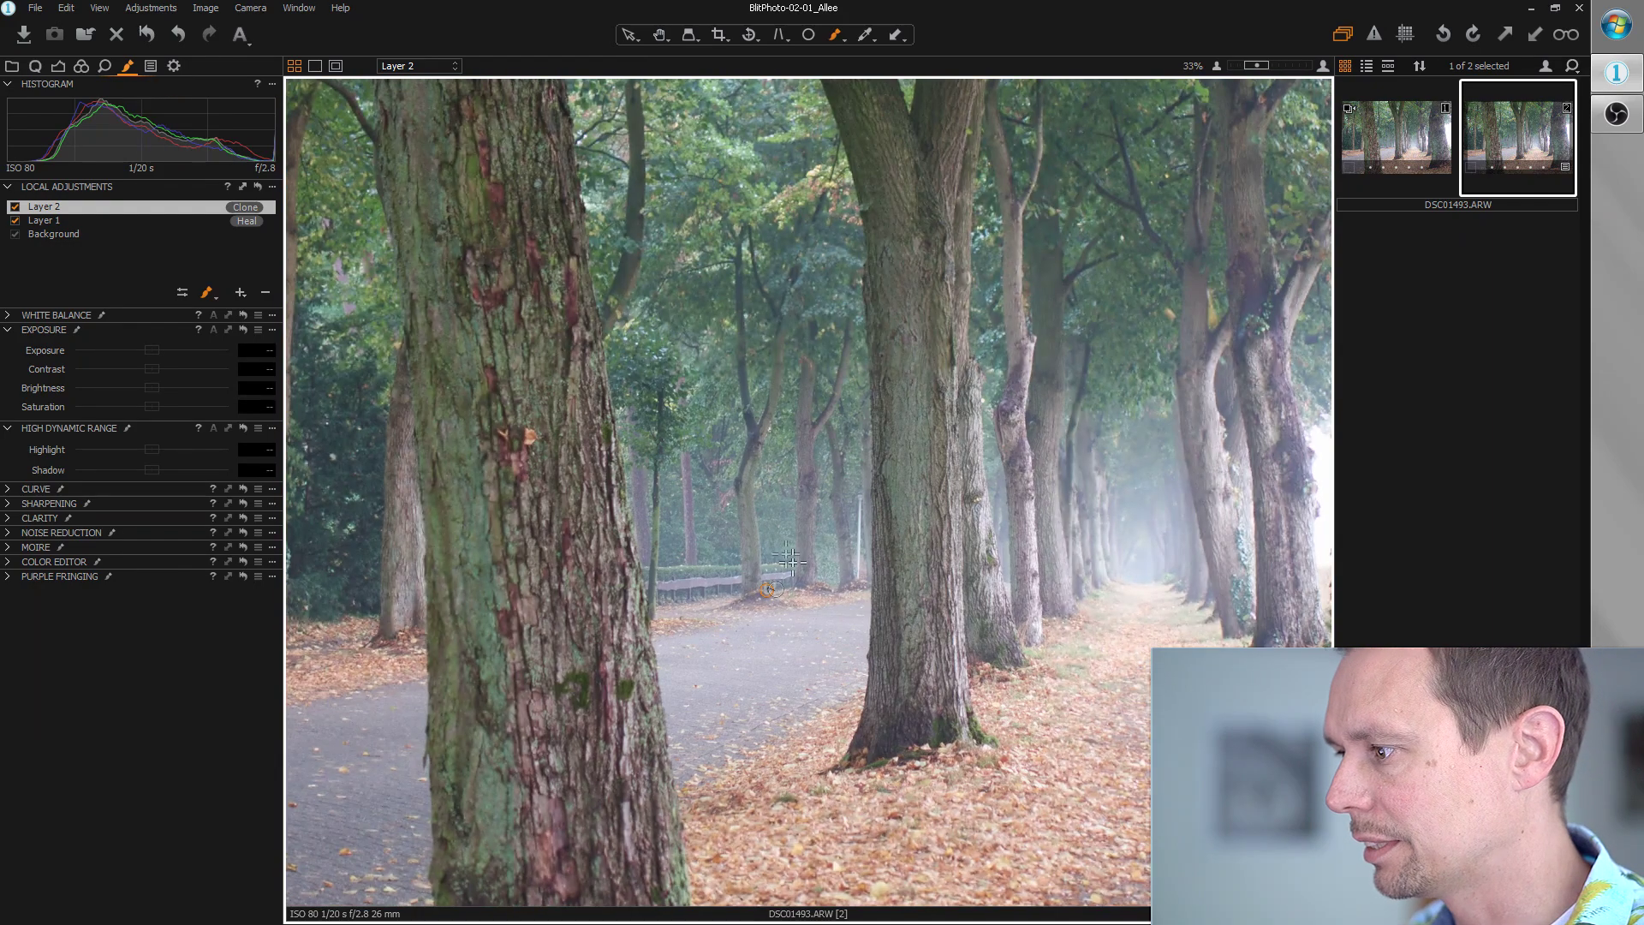
{"action": "scroll", "coordinate": [907, 567], "scroll_direction": "up", "scroll_amount": 1}
{"action": "scroll", "coordinate": [907, 568], "scroll_direction": "up", "scroll_amount": 3}
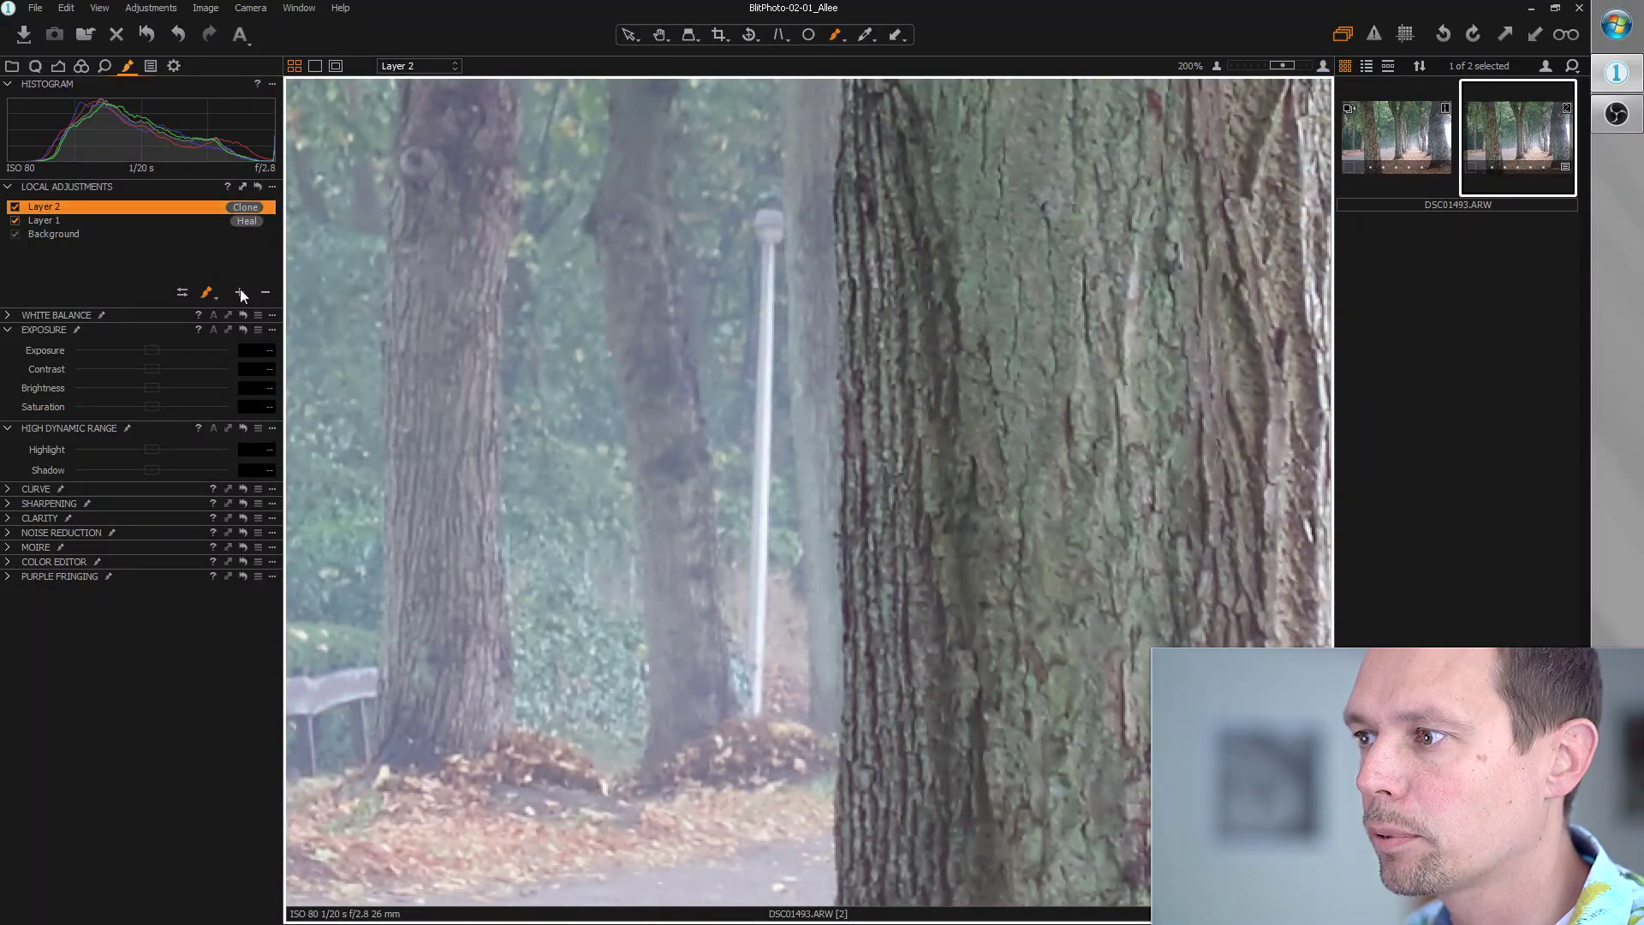
Add a third local adjustment layer, Layer 3, set to Clone
{"action": "left_click", "coordinate": [241, 293]}
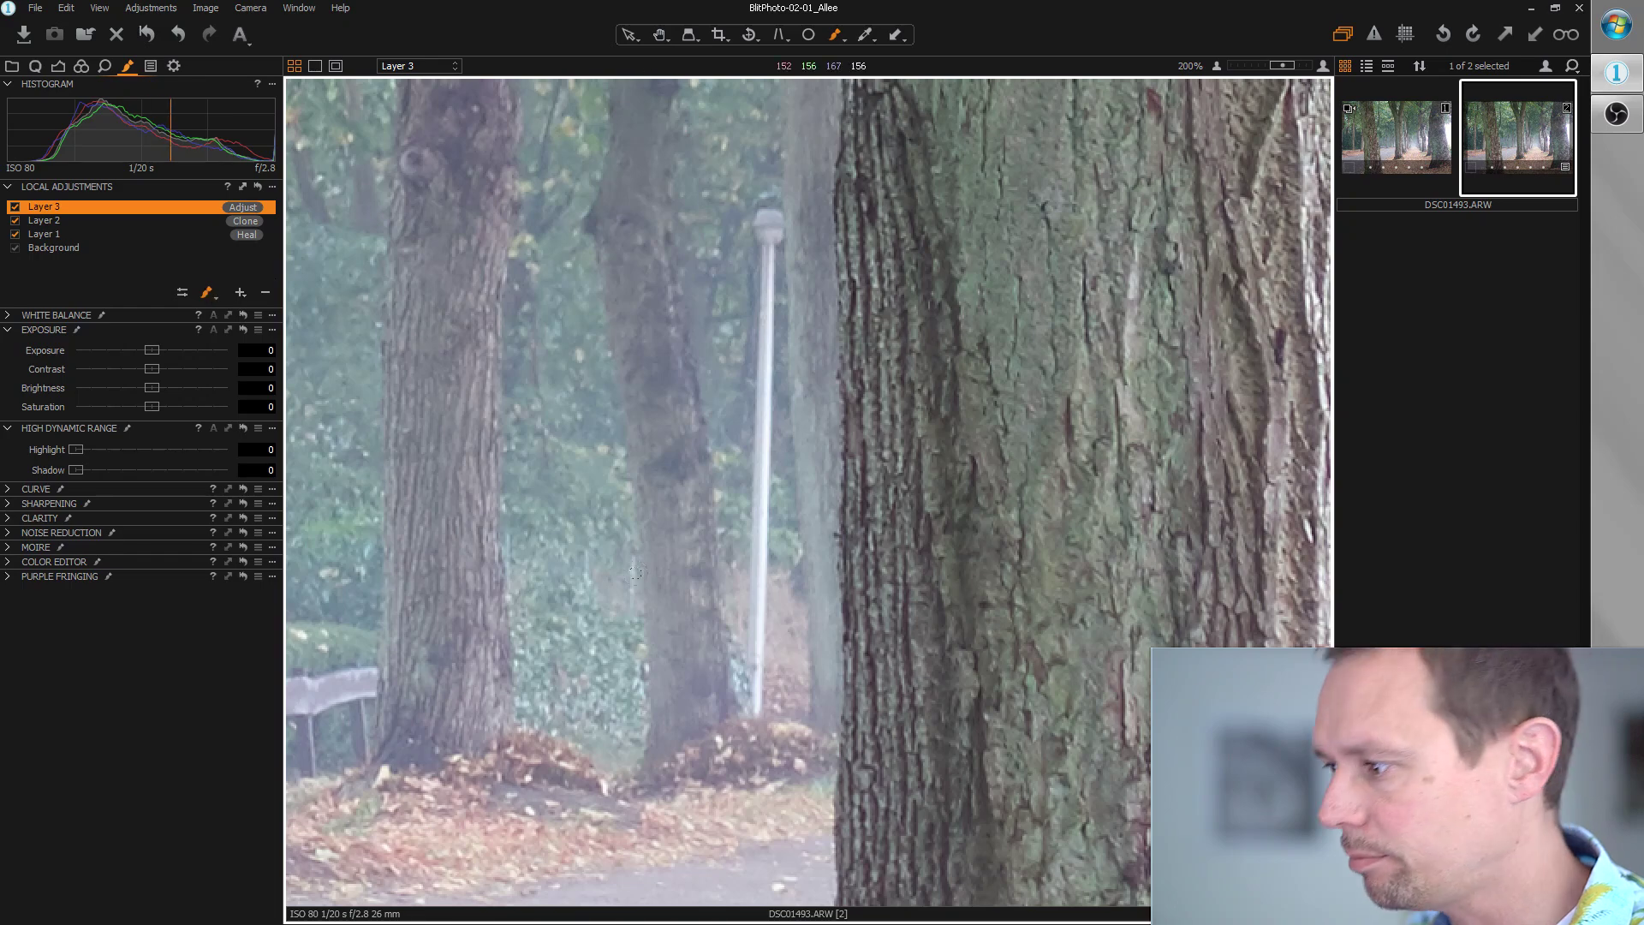
{"action": "scroll", "coordinate": [636, 572], "scroll_direction": "up", "scroll_amount": 1}
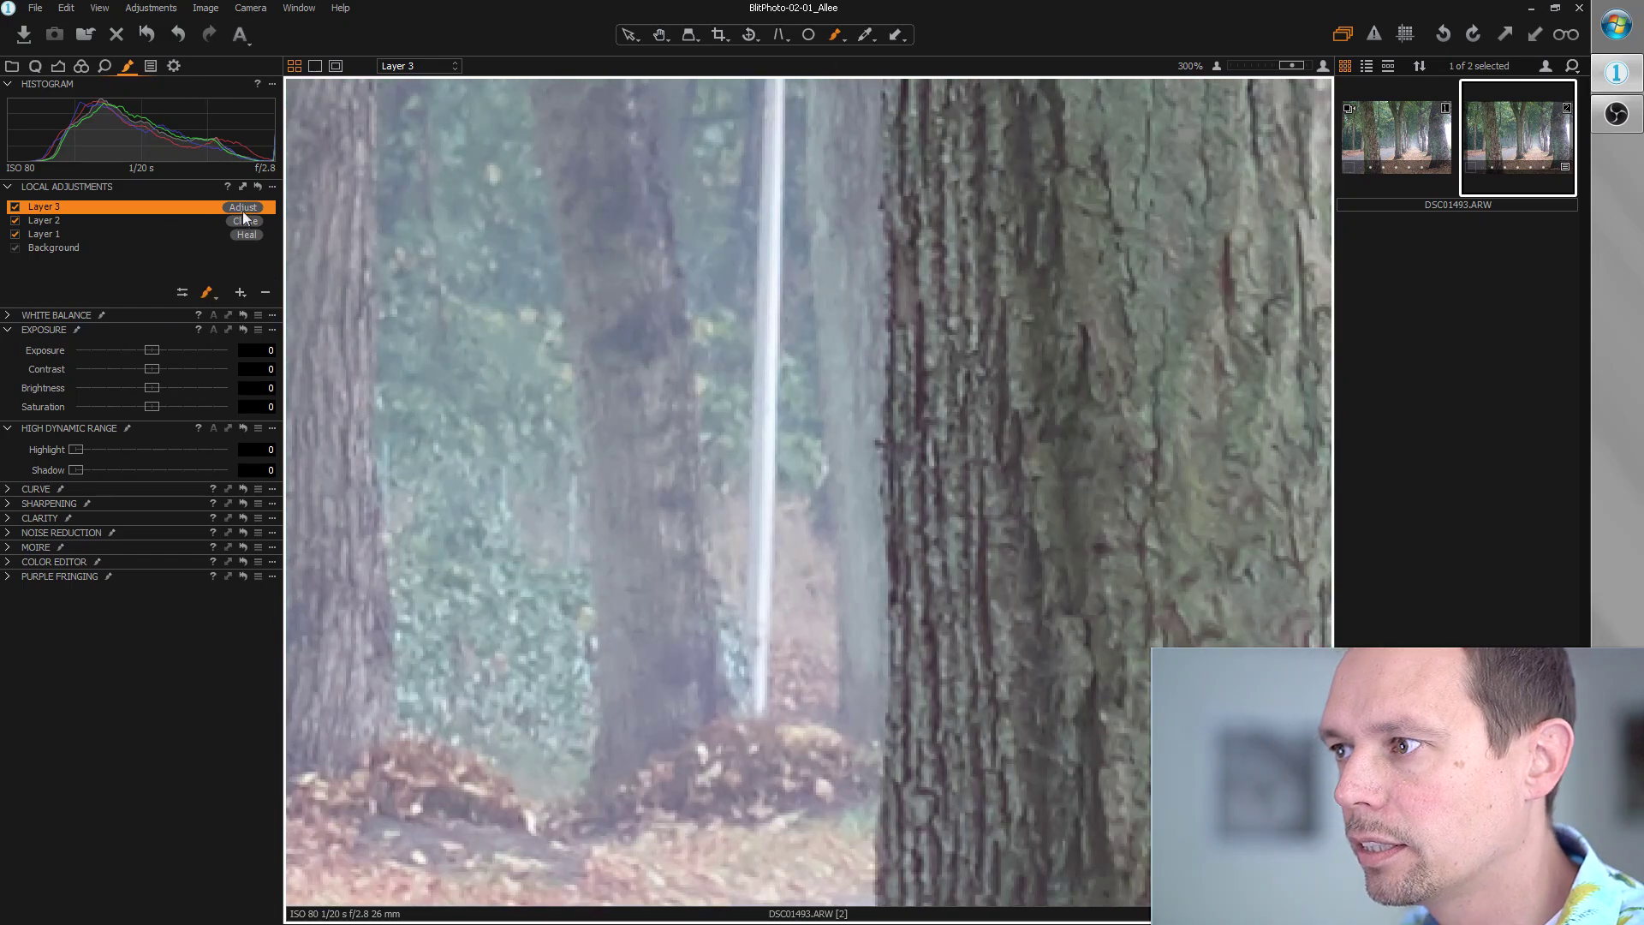
{"action": "left_click", "coordinate": [244, 207]}
{"action": "left_click", "coordinate": [270, 254]}
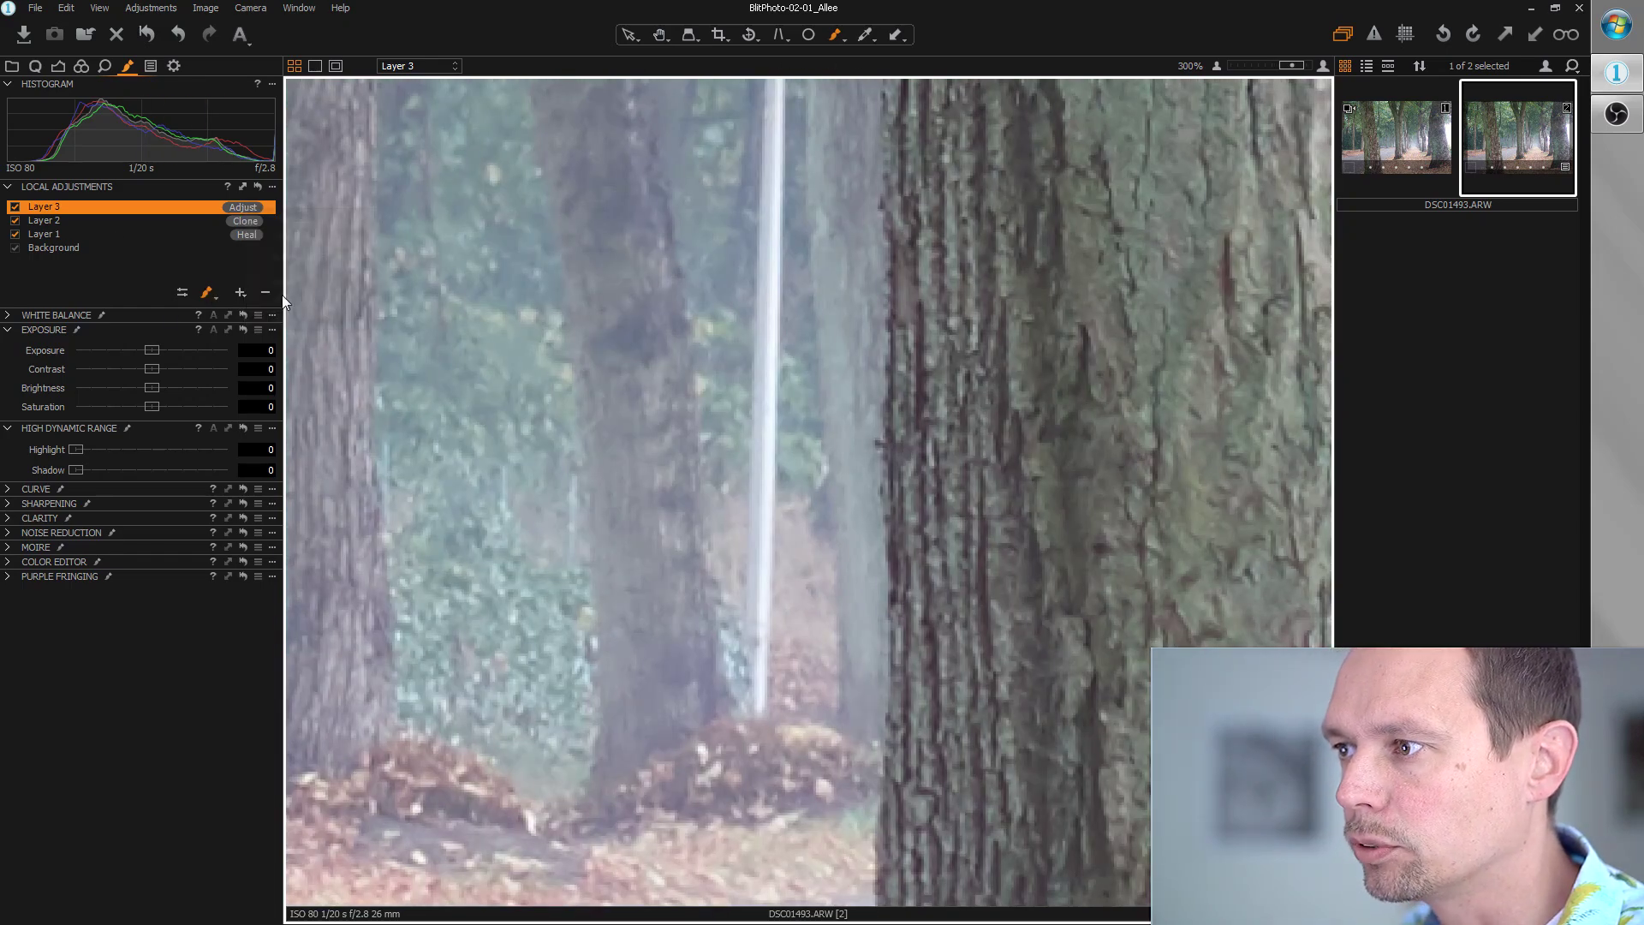
Clone out the lamppost along its length and the thin pole beside the trunk
{"action": "right_click", "coordinate": [748, 700]}
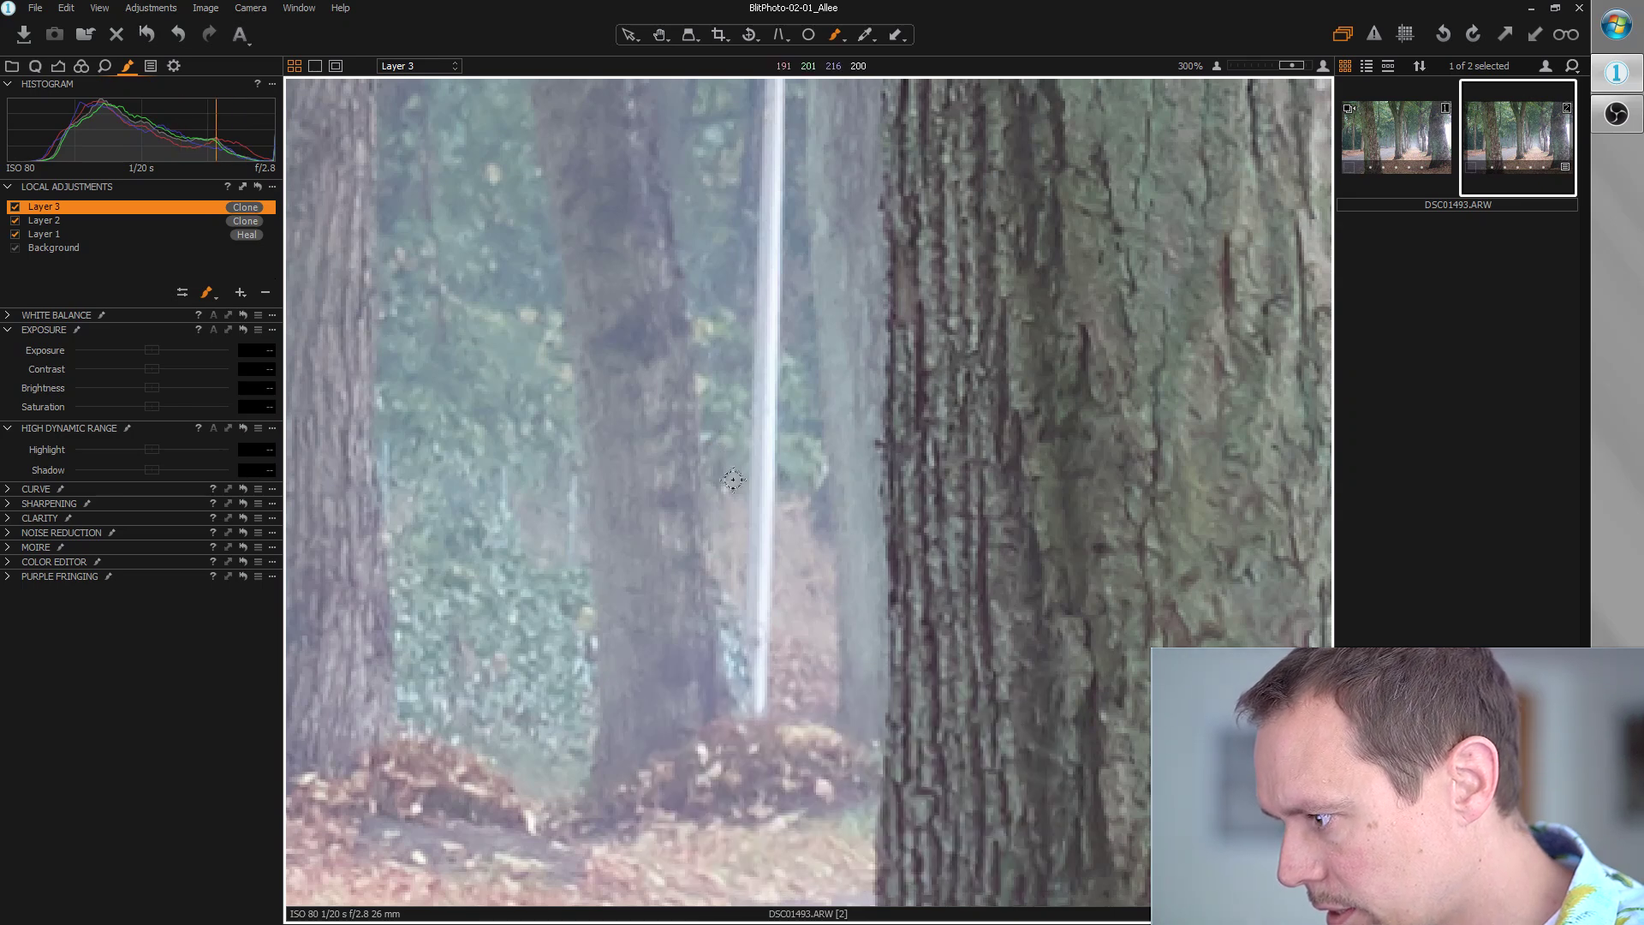
{"action": "left_click", "coordinate": [764, 706]}
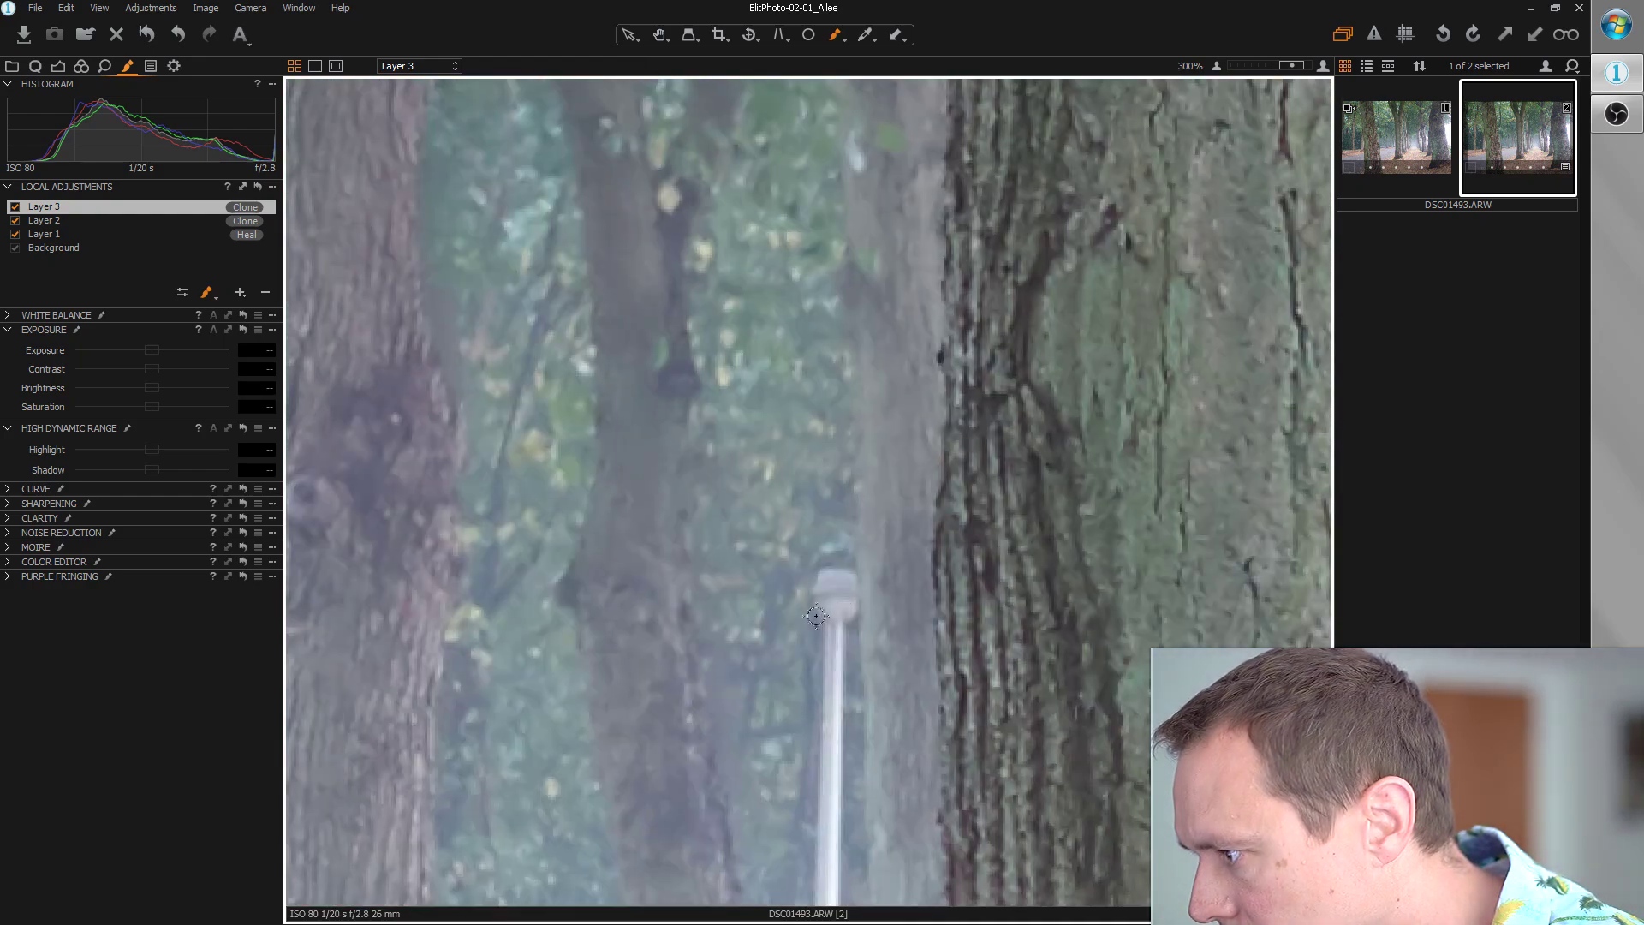
{"action": "left_click_drag", "start_coordinate": [815, 617], "coordinate": [827, 899]}
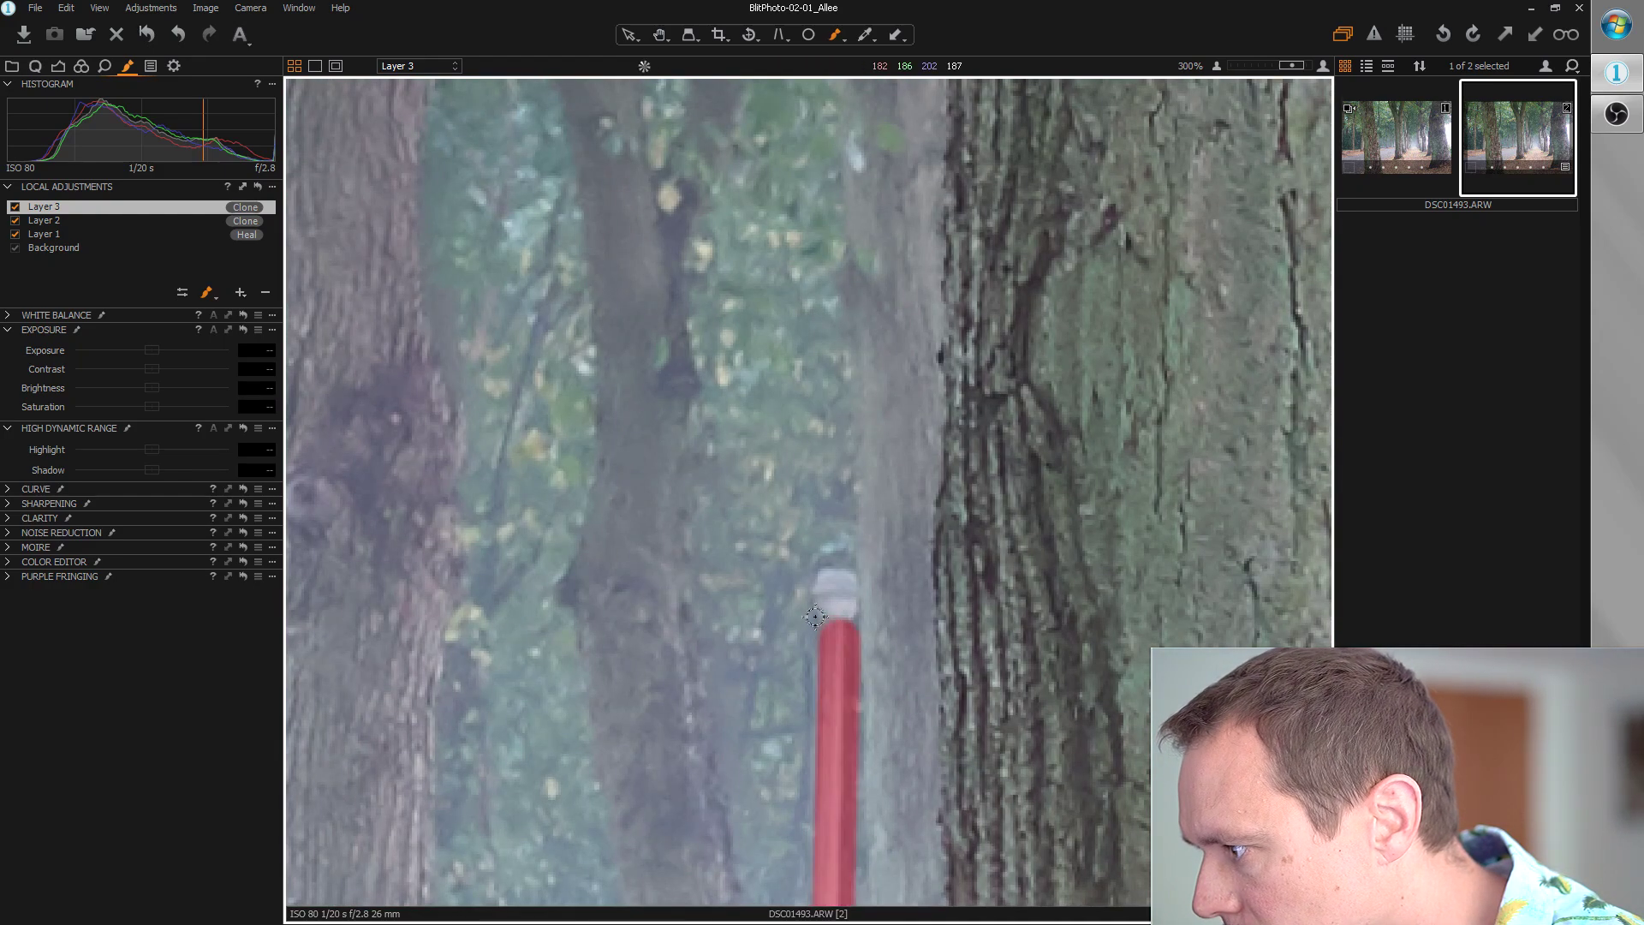
{"action": "right_click", "coordinate": [817, 588]}
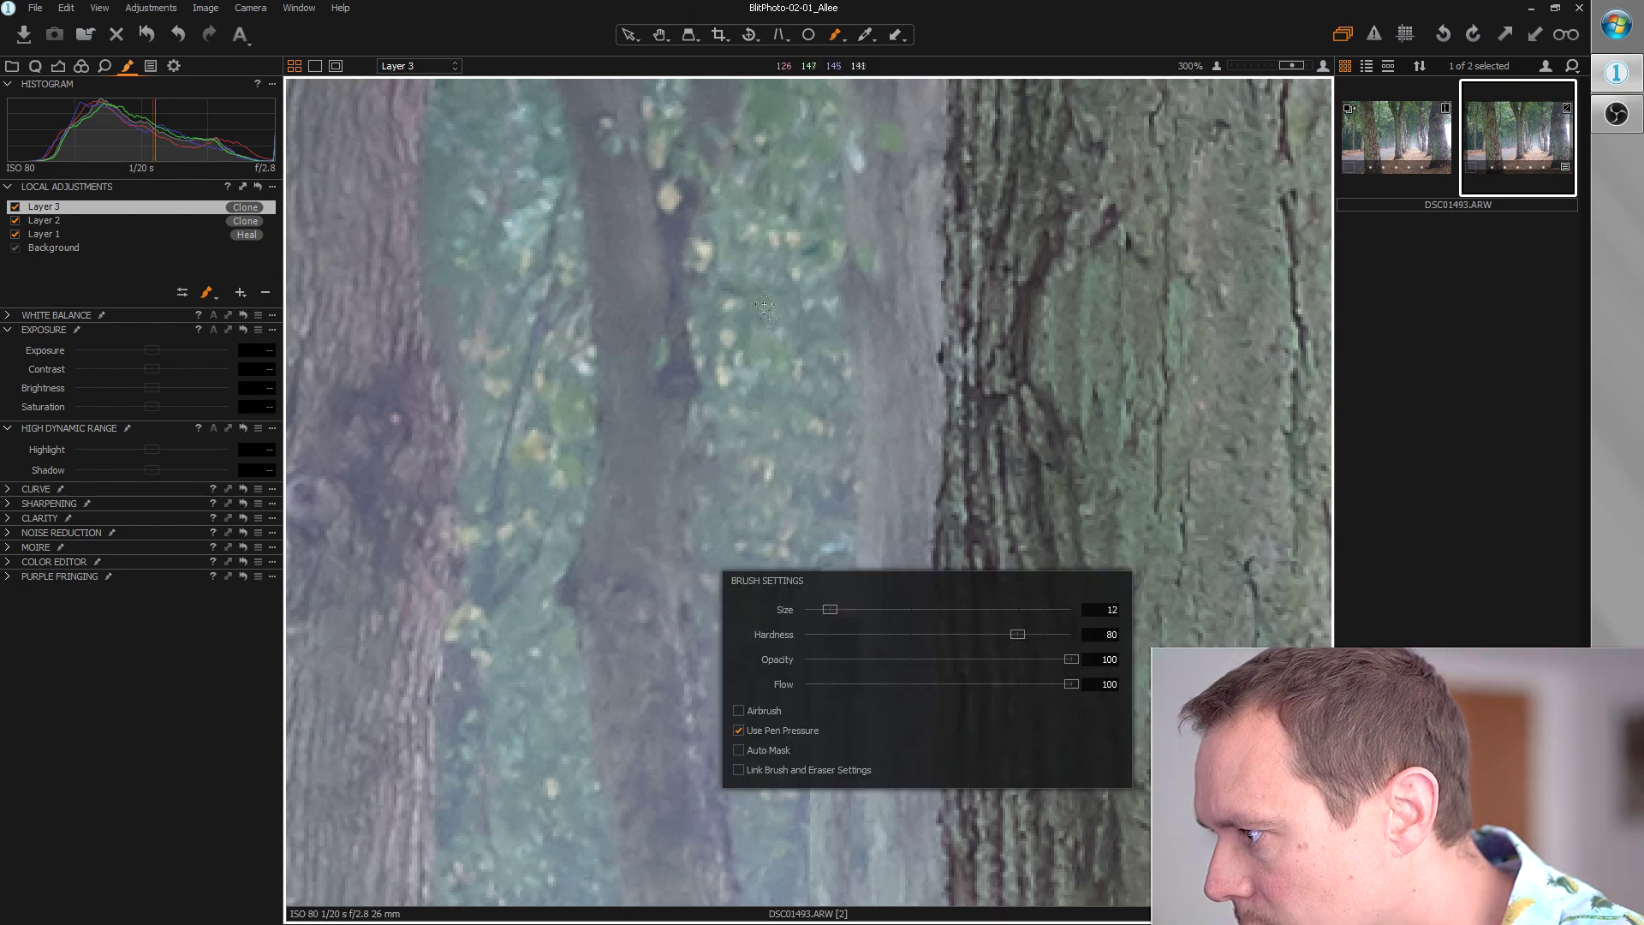
{"action": "left_click", "coordinate": [815, 590]}
{"action": "mouse_move", "coordinate": [814, 589]}
{"action": "left_mouse_down"}
{"action": "mouse_move", "coordinate": [824, 572]}
{"action": "mouse_move", "coordinate": [818, 606]}
{"action": "mouse_move", "coordinate": [813, 541]}
{"action": "left_mouse_up"}
{"action": "scroll", "coordinate": [818, 556], "scroll_direction": "down", "scroll_amount": 5}
{"action": "scroll", "coordinate": [818, 379], "scroll_direction": "up", "scroll_amount": 5}
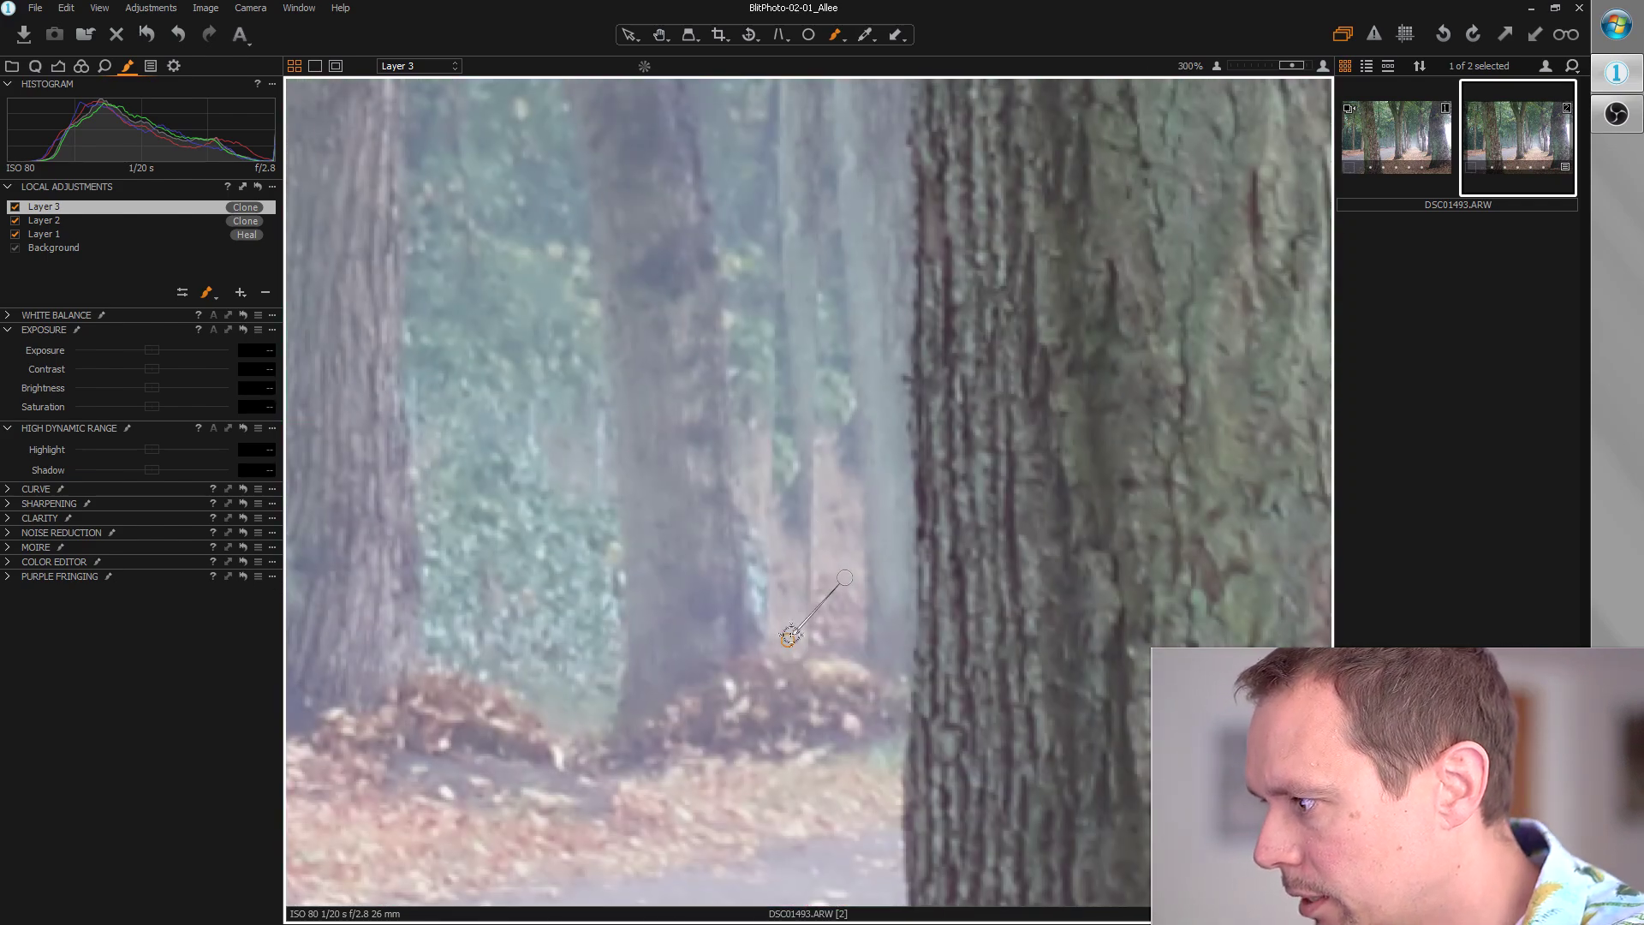
{"action": "scroll", "coordinate": [854, 554], "scroll_direction": "down", "scroll_amount": 1}
{"action": "scroll", "coordinate": [869, 566], "scroll_direction": "down", "scroll_amount": 1}
{"action": "scroll", "coordinate": [879, 471], "scroll_direction": "up", "scroll_amount": 1}
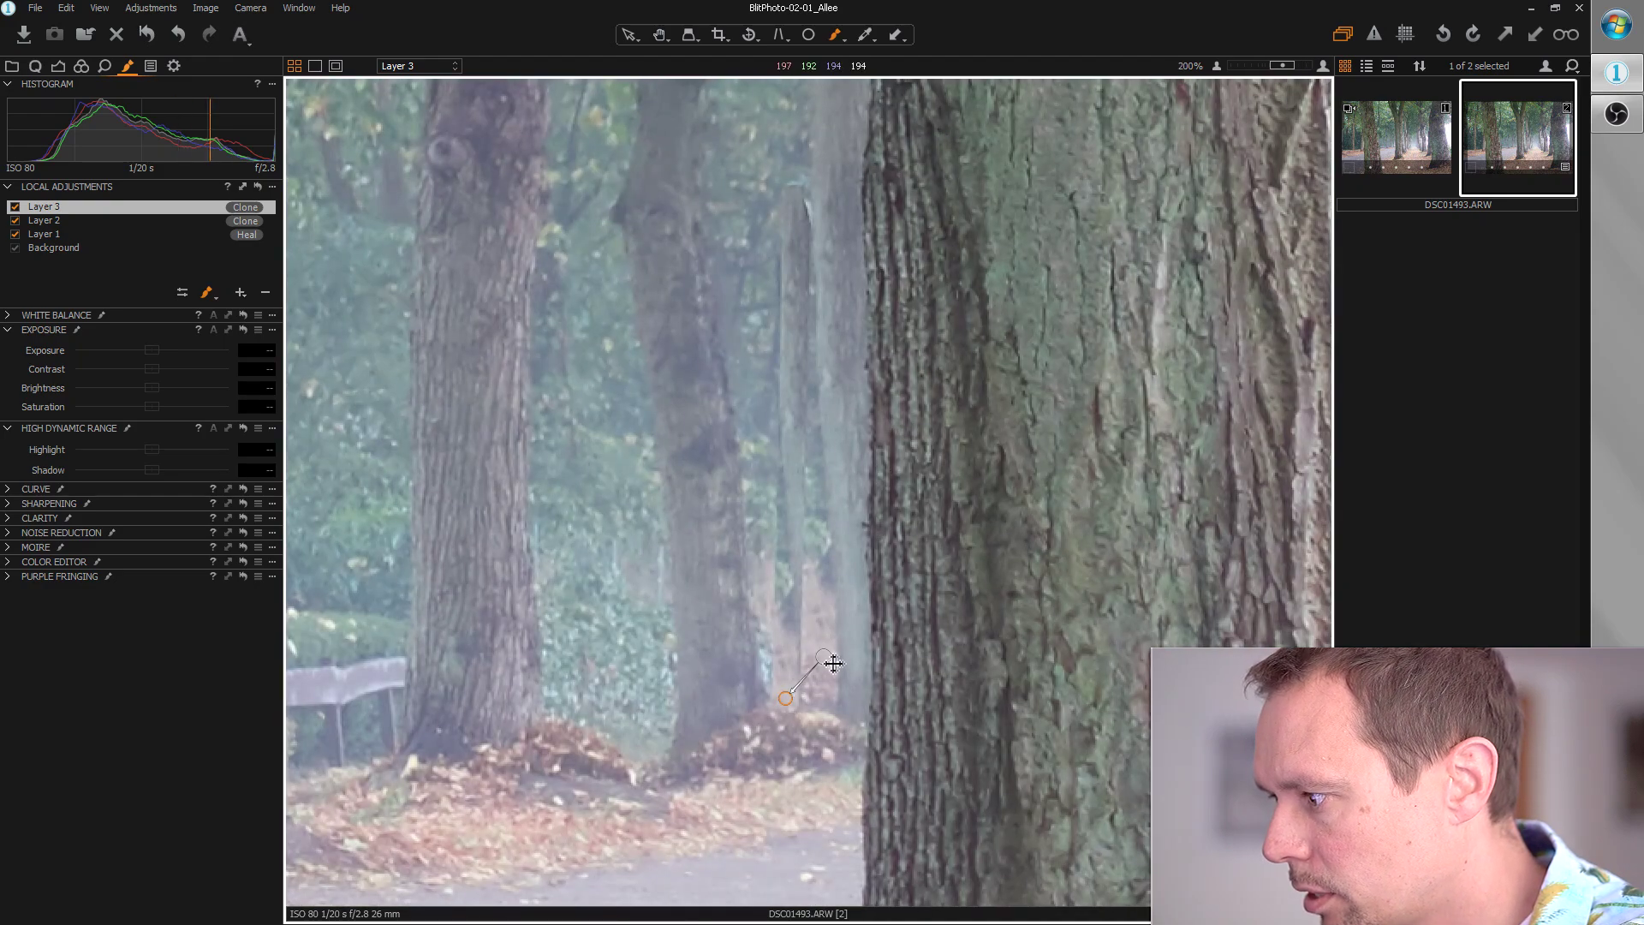
{"action": "left_click_drag", "start_coordinate": [800, 677], "coordinate": [767, 660]}
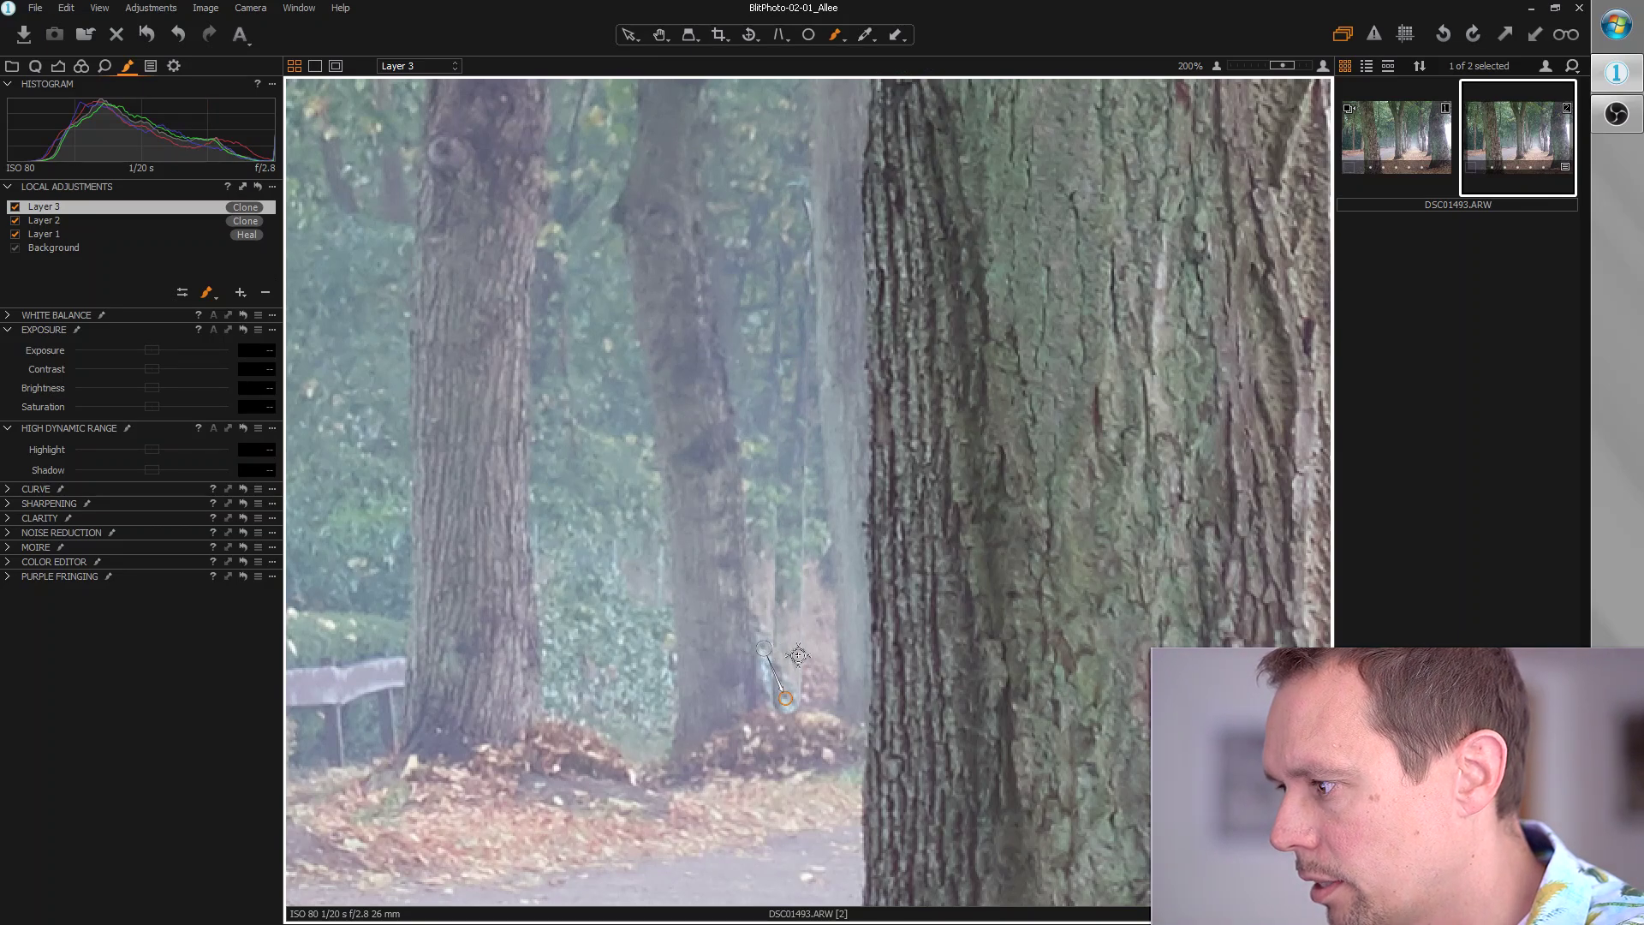
Switch Layers 3 and 2 from Clone to Heal, touch up the pole, and fit the photo
{"action": "right_click", "coordinate": [239, 206]}
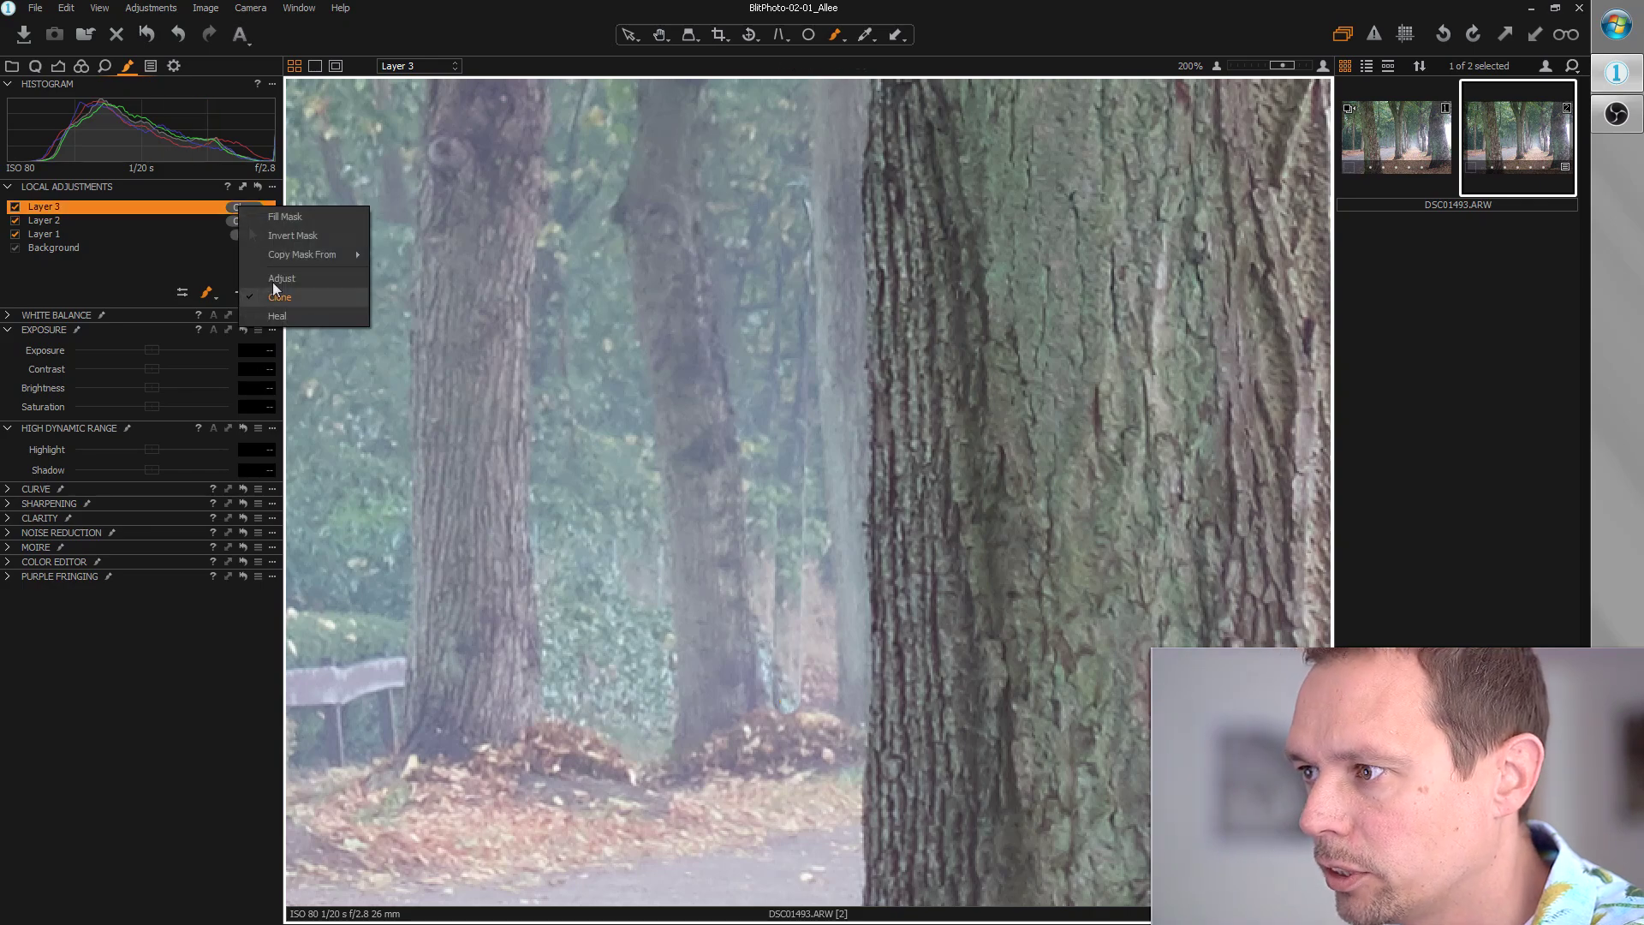
{"action": "left_click", "coordinate": [279, 316]}
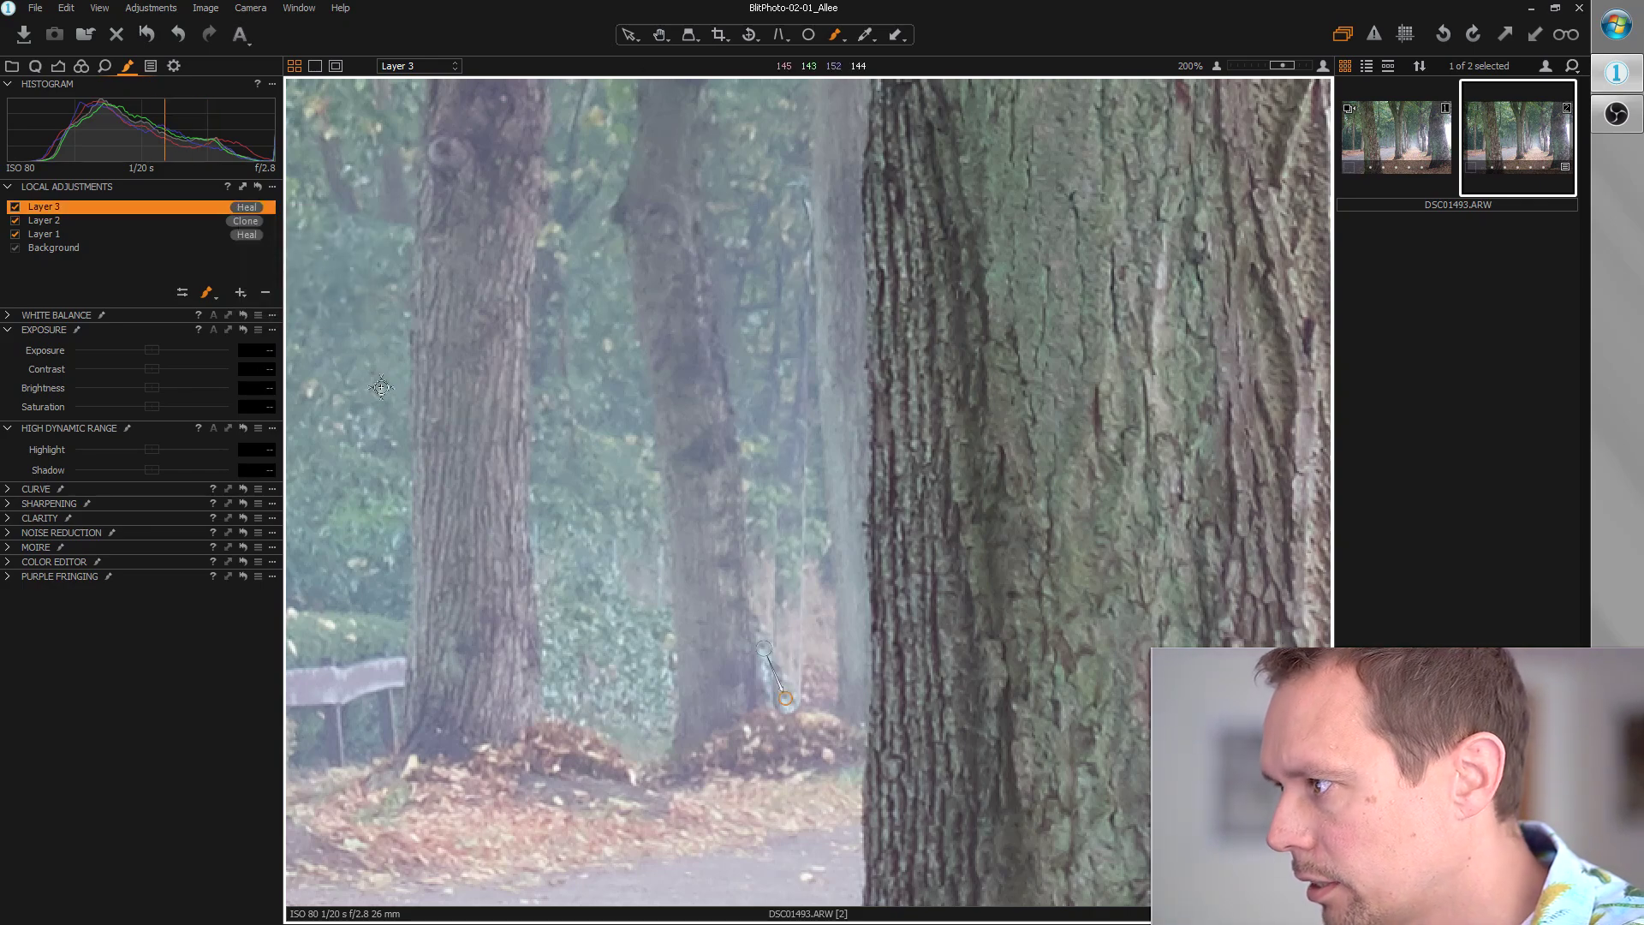
{"action": "scroll", "coordinate": [512, 470], "scroll_direction": "down", "scroll_amount": 2}
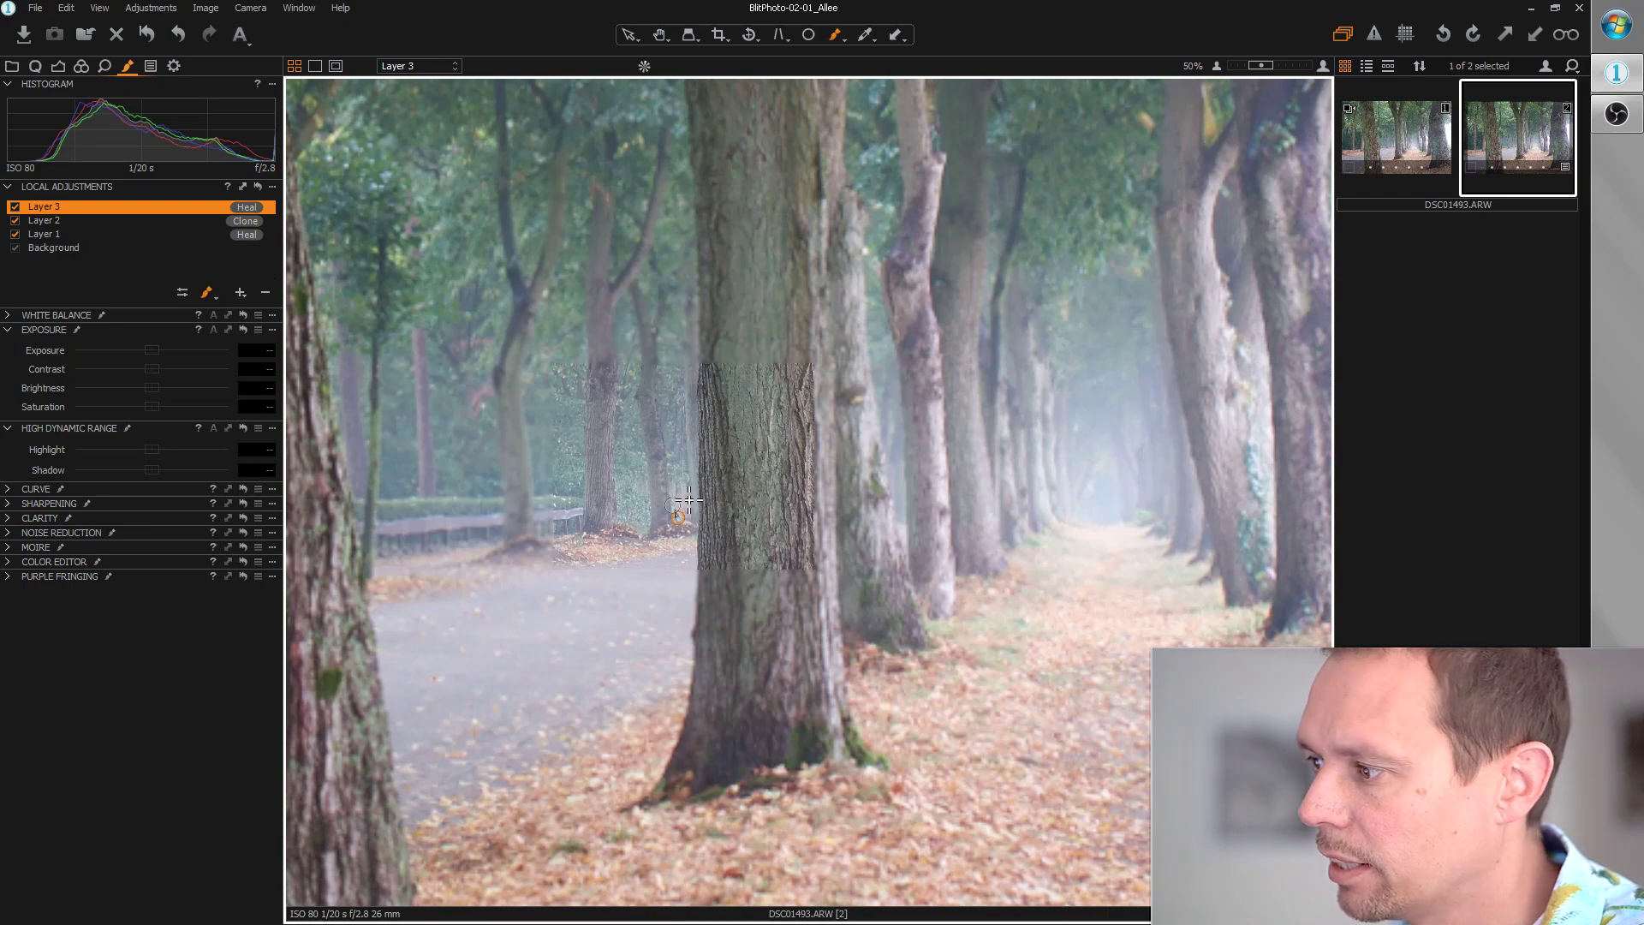
{"action": "scroll", "coordinate": [672, 505], "scroll_direction": "up", "scroll_amount": 3}
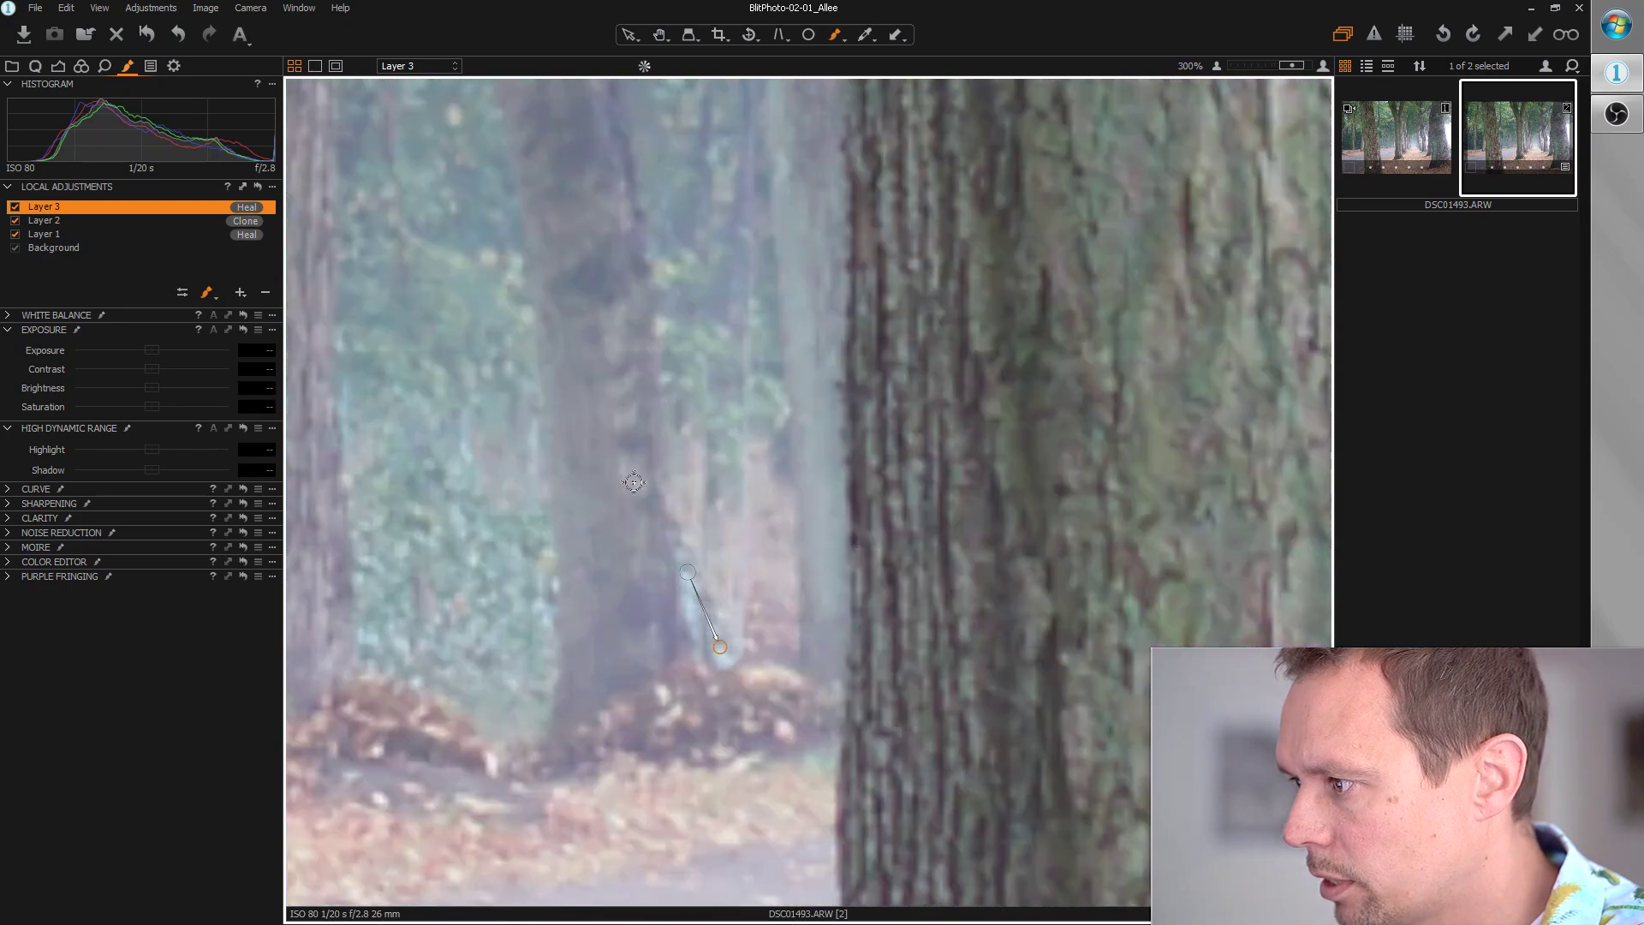
{"action": "scroll", "coordinate": [690, 467], "scroll_direction": "down", "scroll_amount": 1}
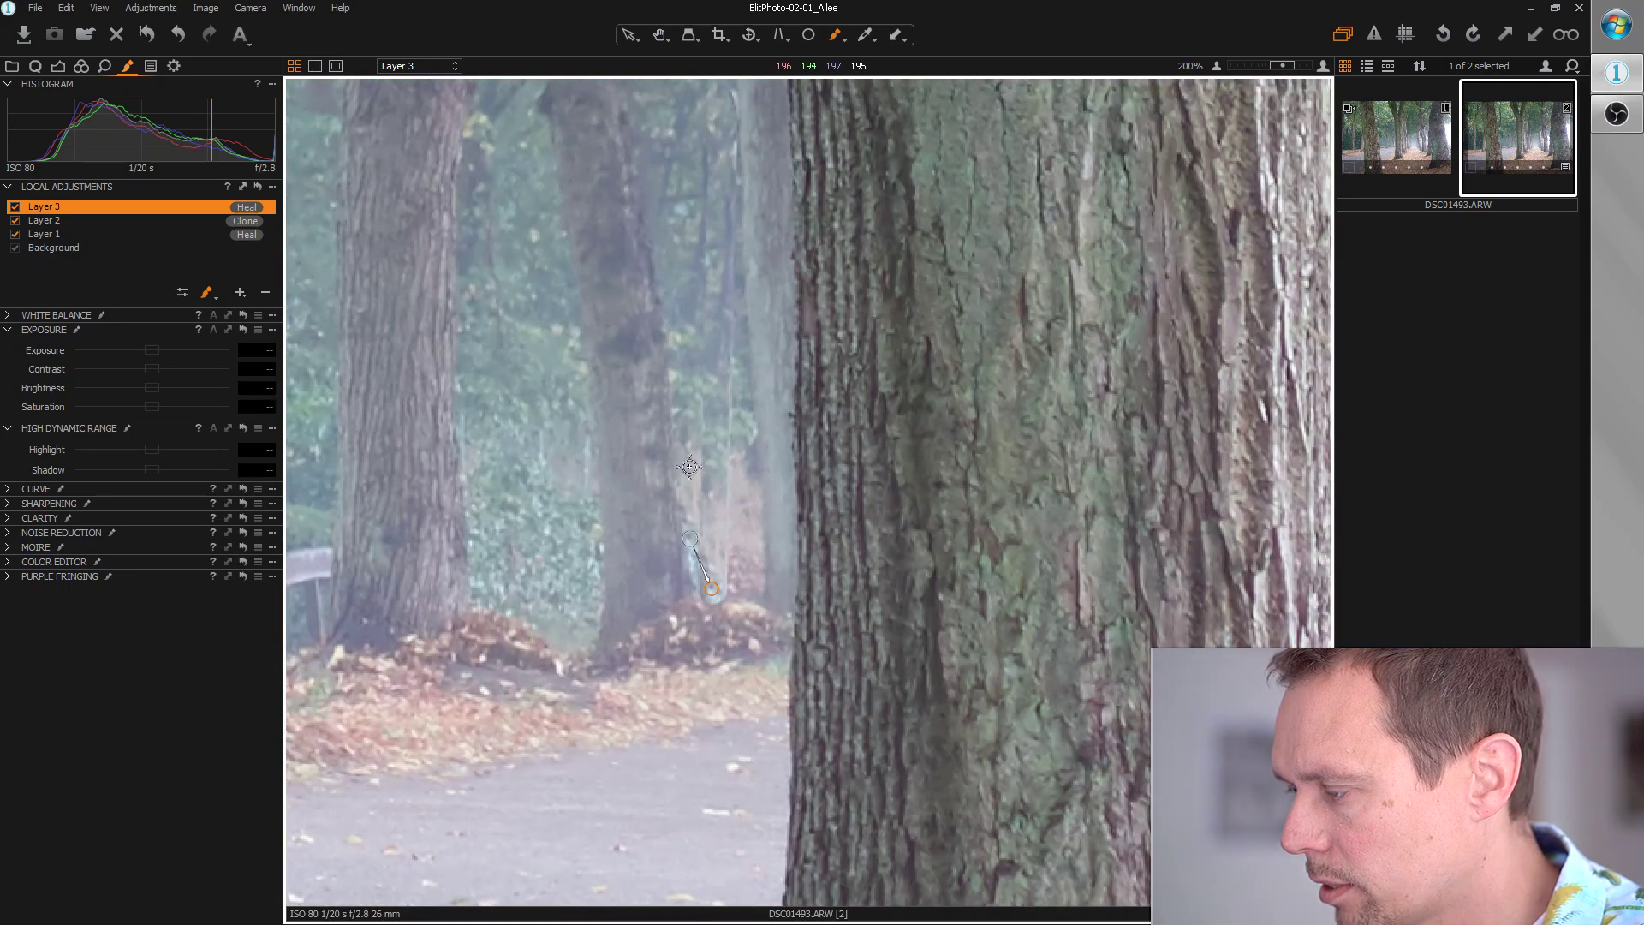
{"action": "left_click", "coordinate": [240, 220]}
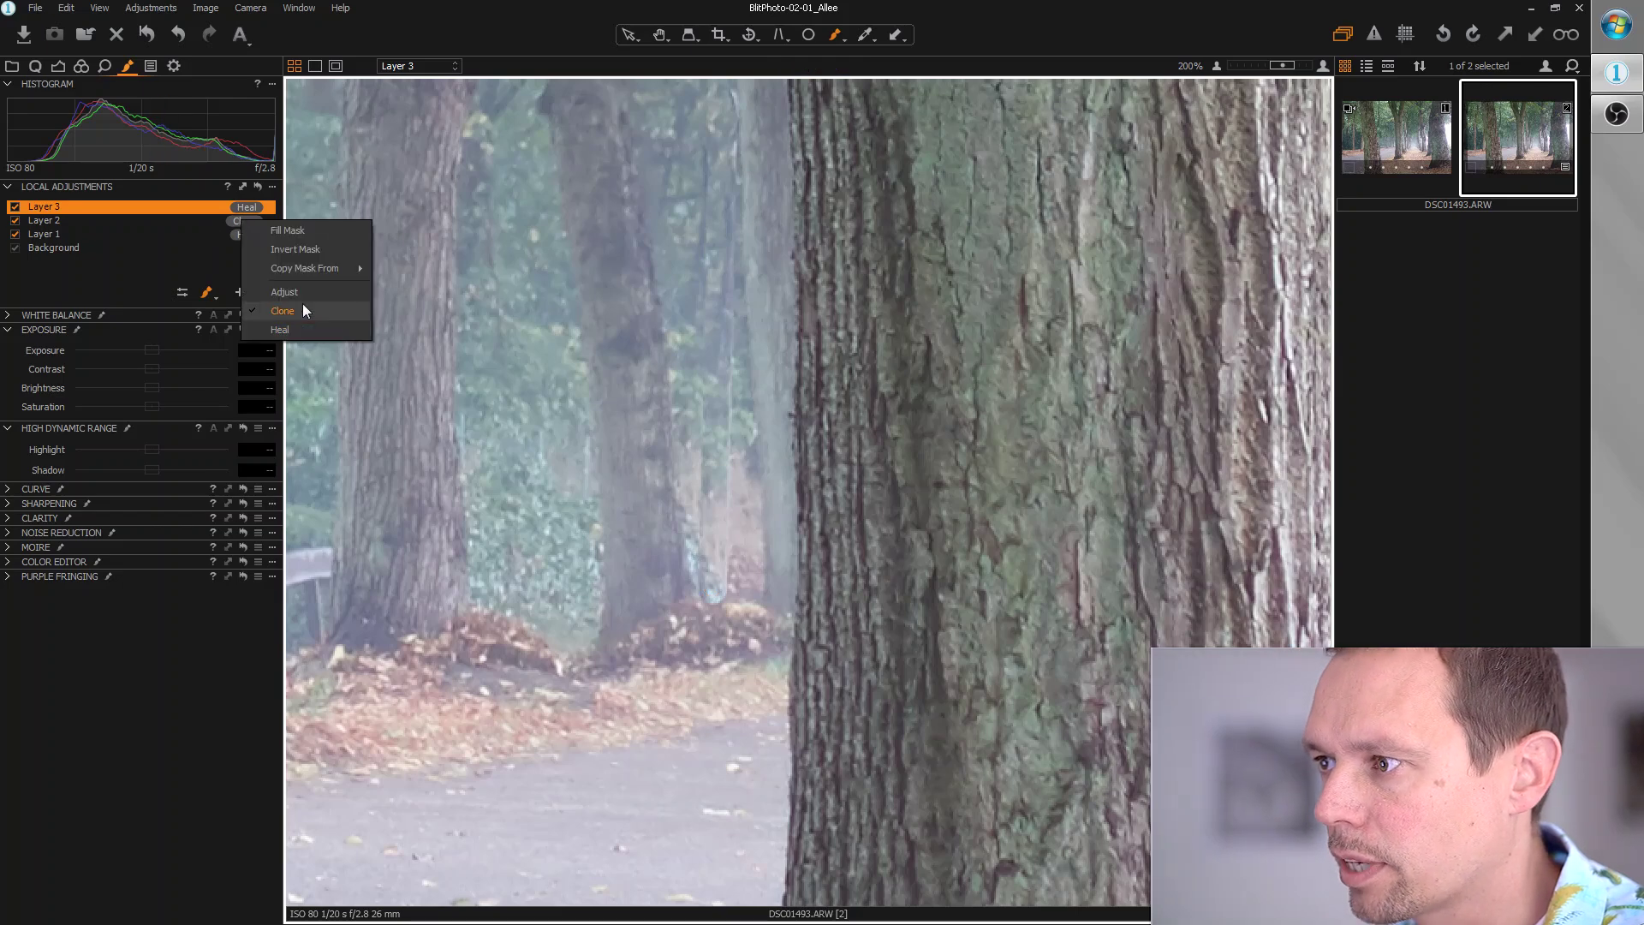
{"action": "left_click", "coordinate": [292, 330]}
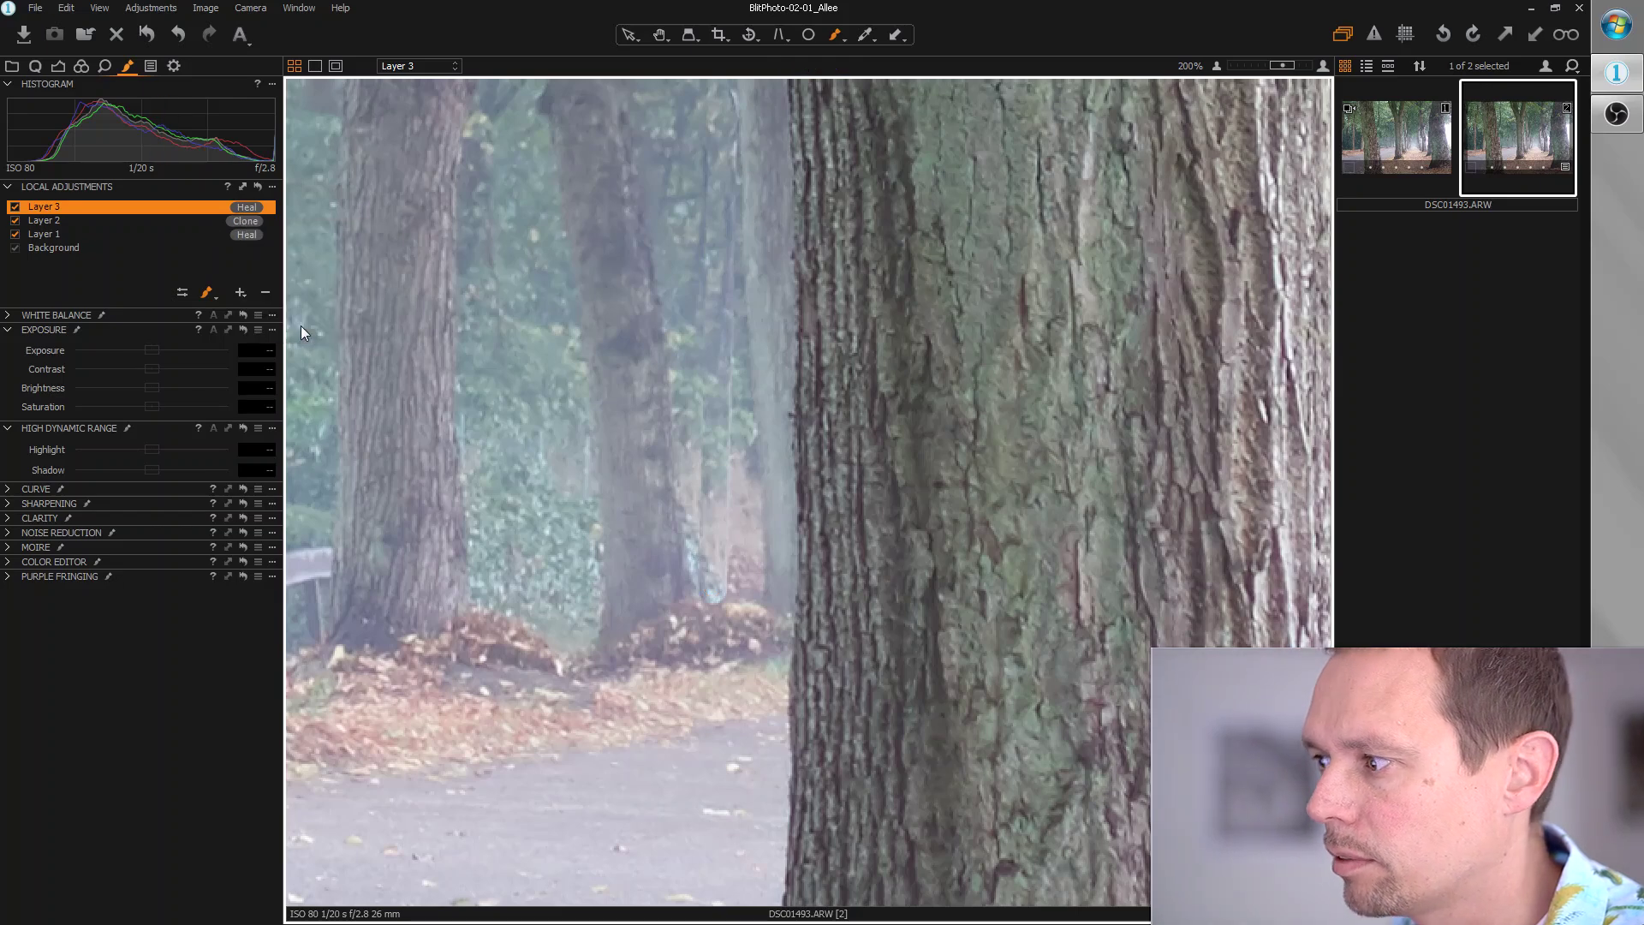
{"action": "left_click", "coordinate": [692, 541]}
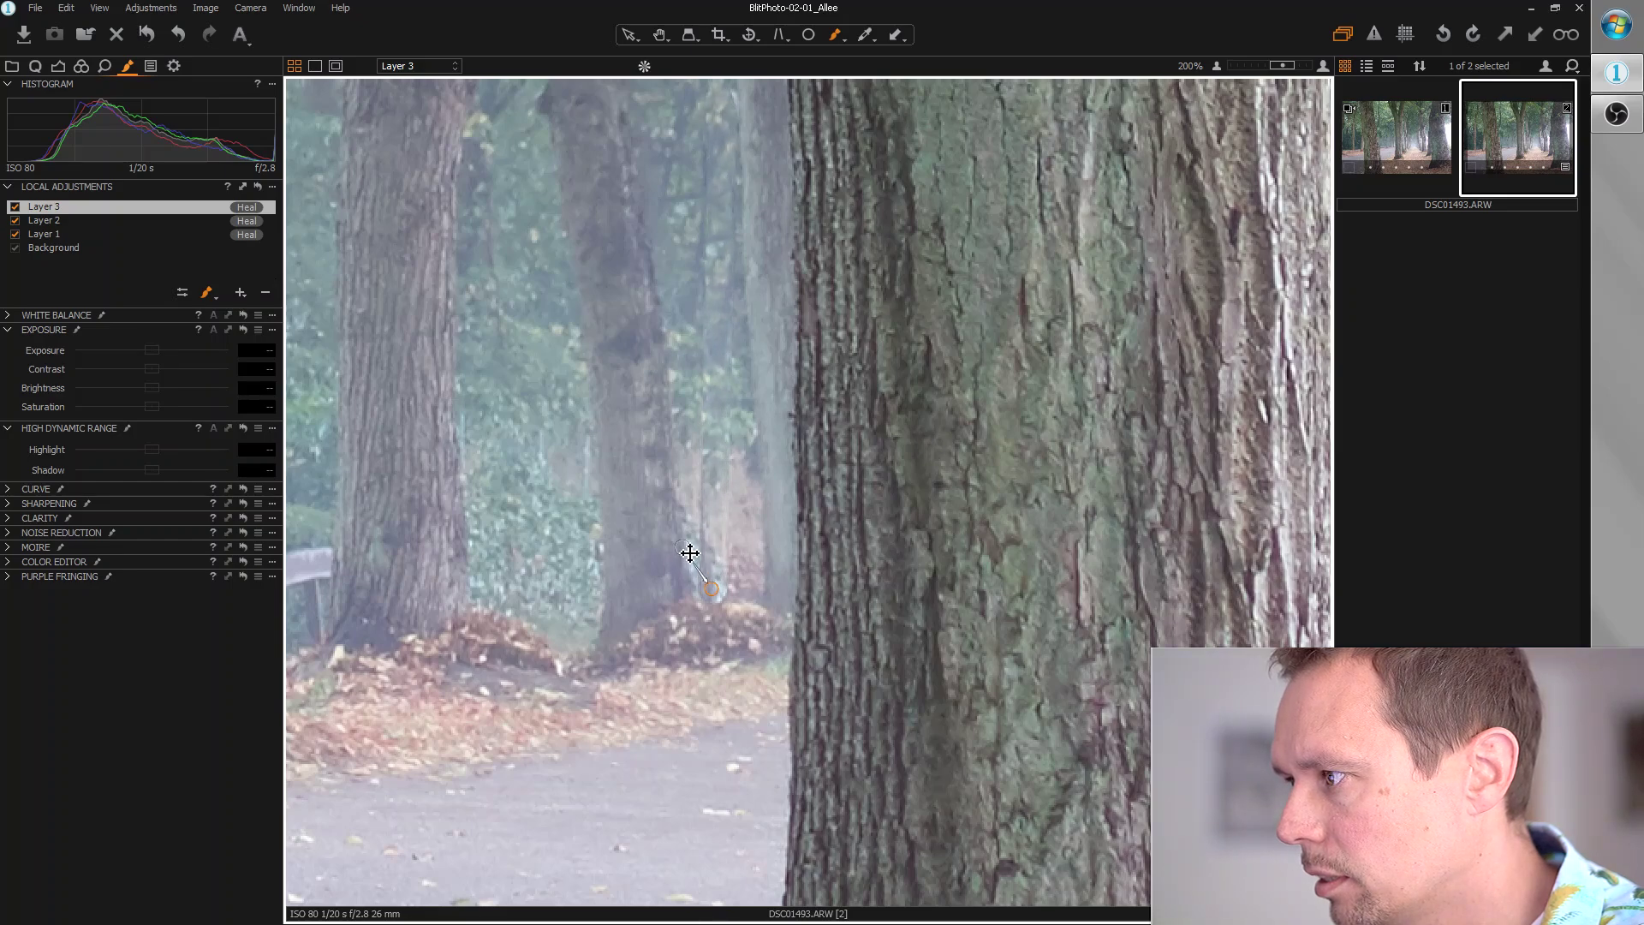
{"action": "key", "text": "ctrl+0"}
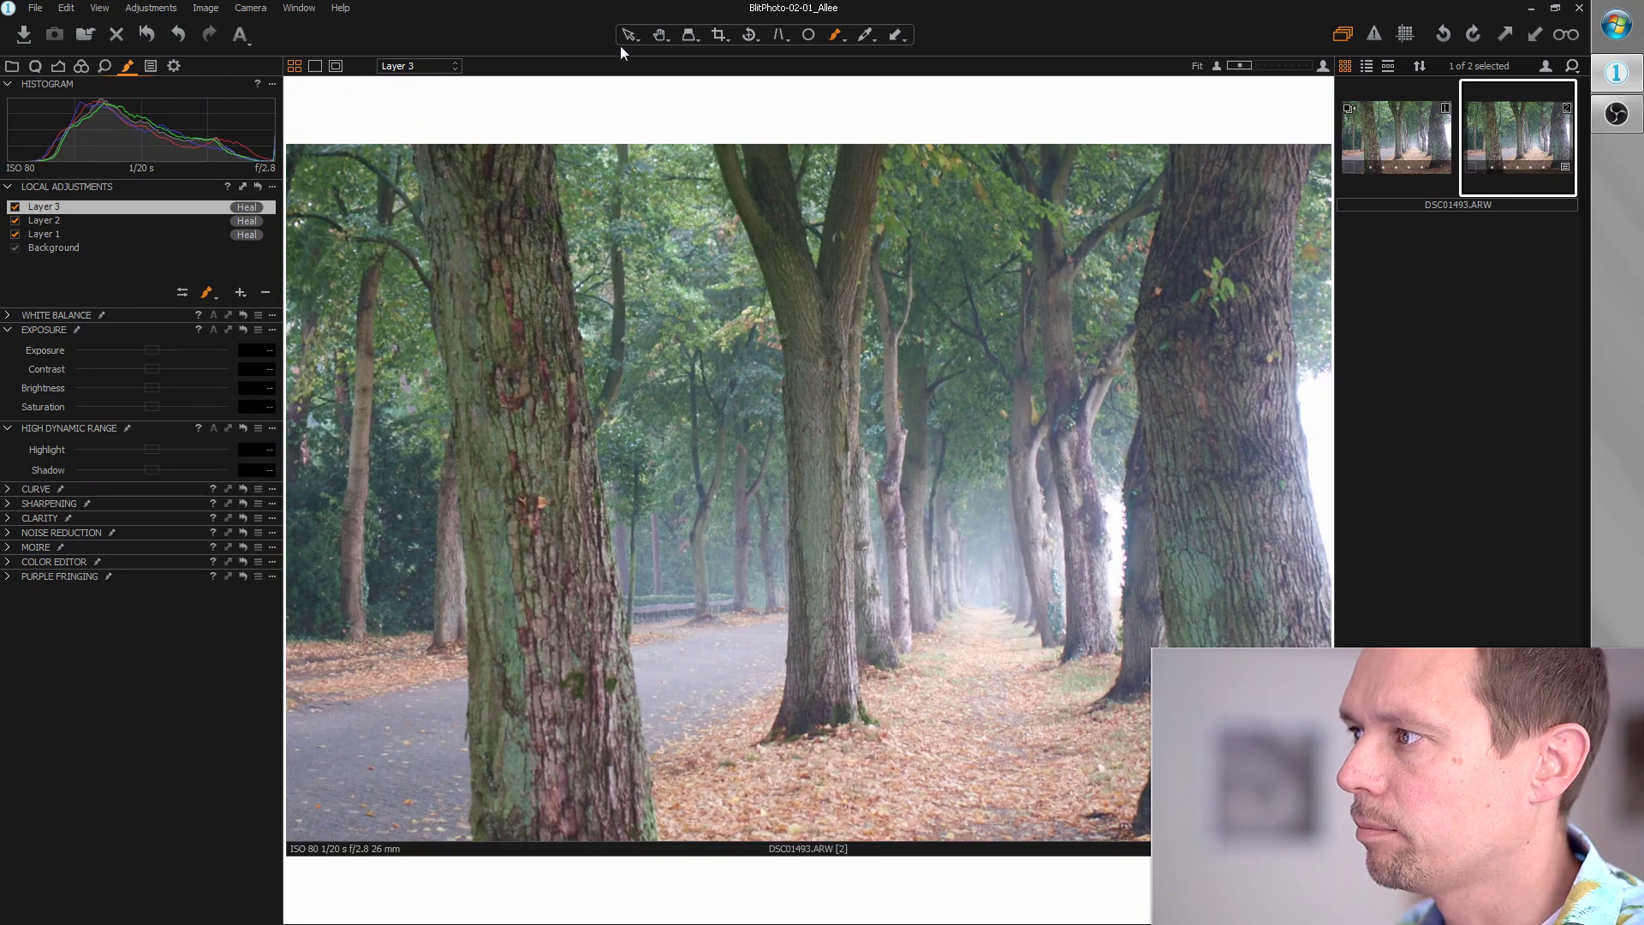
Drag Saturation to -100 in the Quick tab to make the photo black and white
{"action": "left_click", "coordinate": [629, 35]}
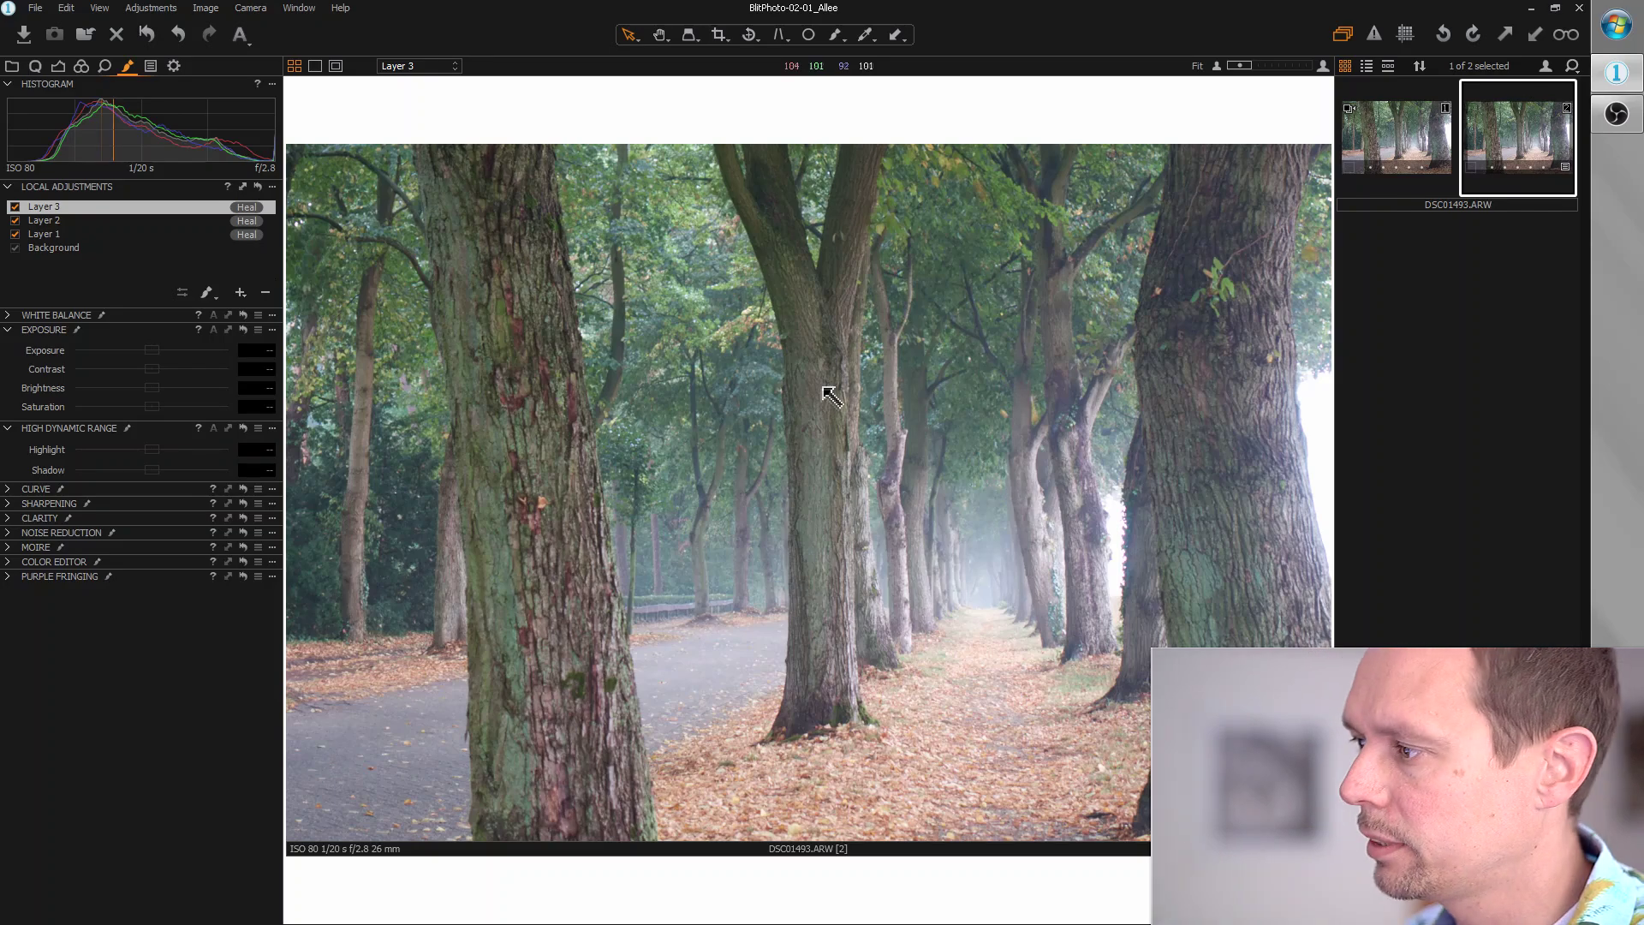
{"action": "left_click", "coordinate": [35, 66]}
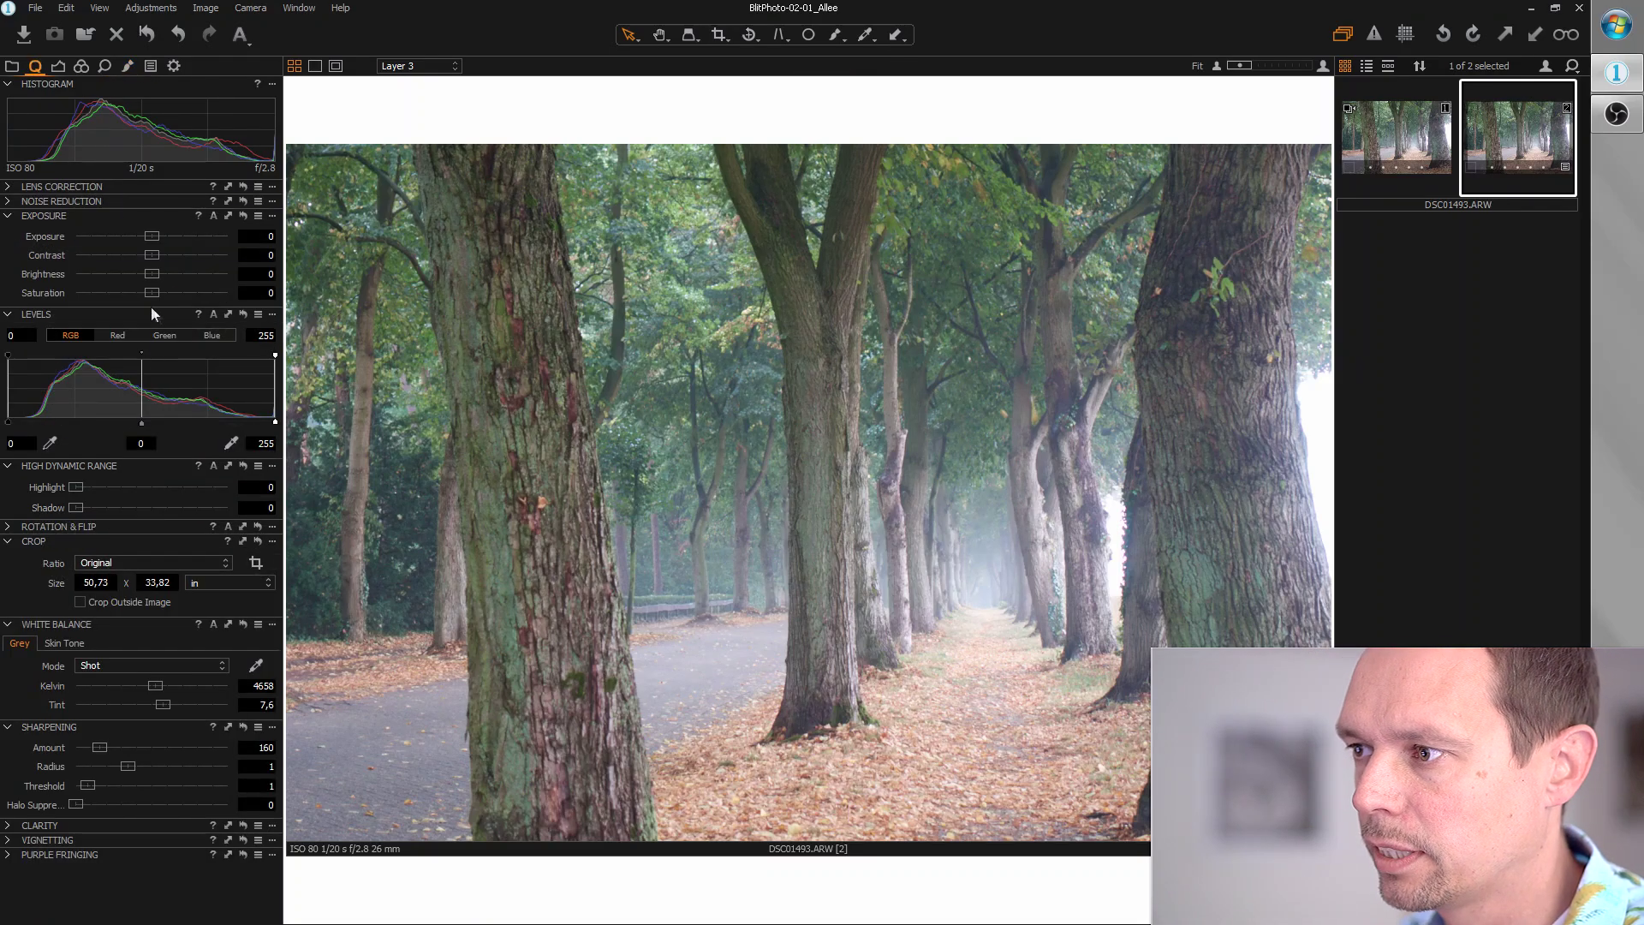
{"action": "left_click_drag", "start_coordinate": [151, 293], "coordinate": [61, 296]}
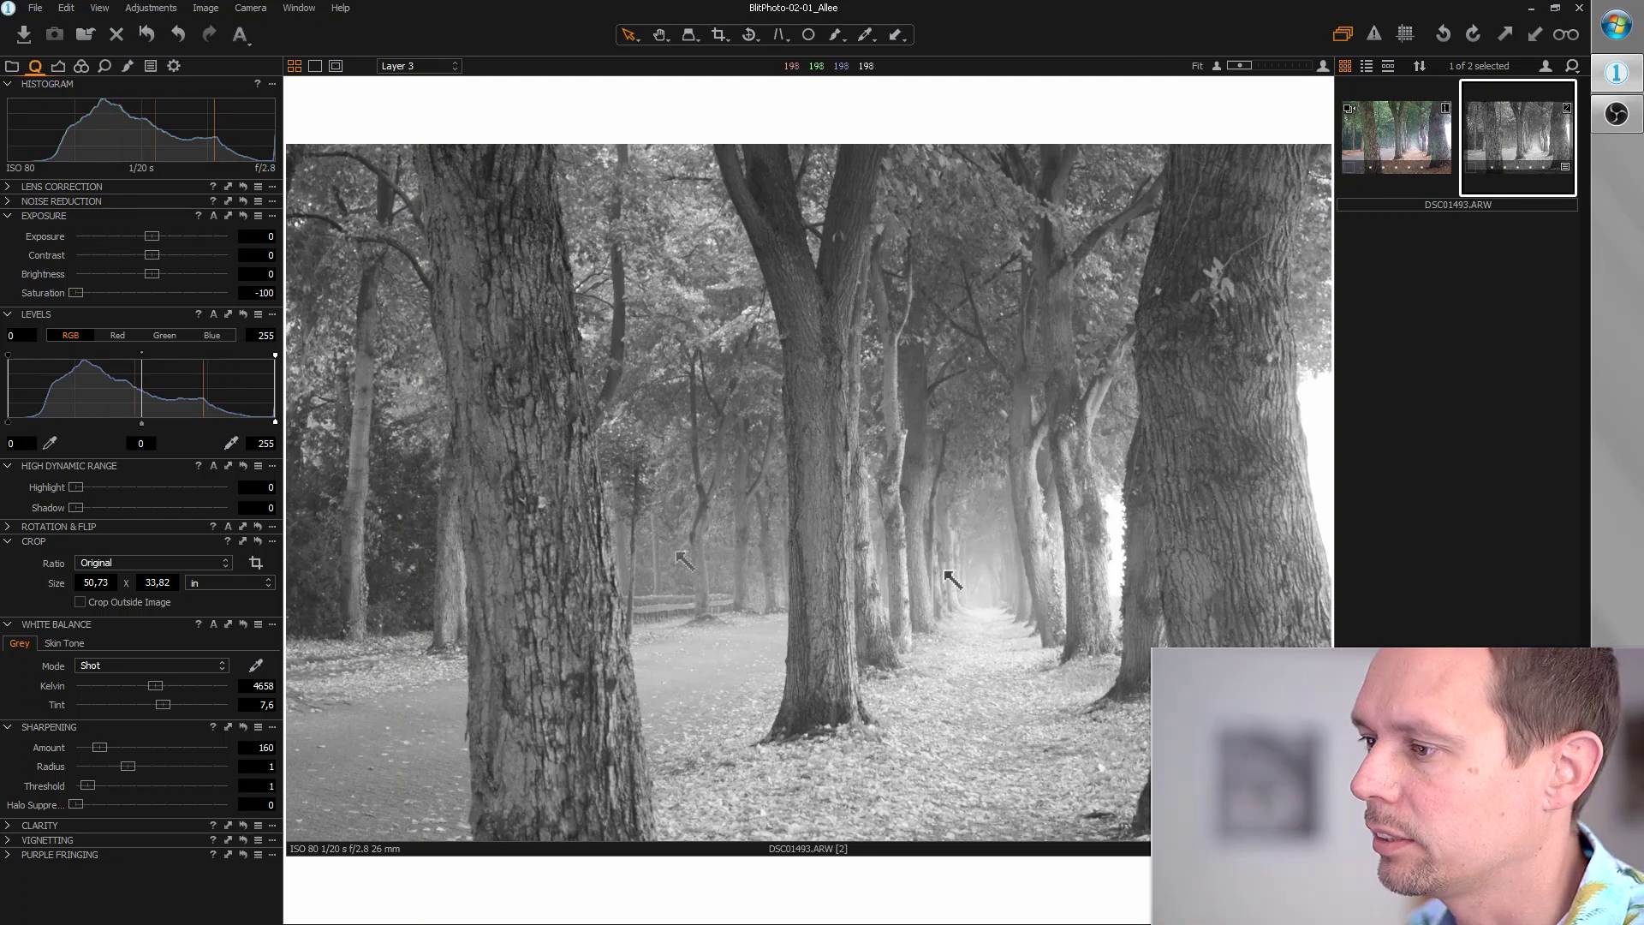
Set the Vignetting Amount to -2 to darken the corners
{"action": "left_click", "coordinate": [11, 841]}
{"action": "left_click_drag", "start_coordinate": [152, 862], "coordinate": [131, 865]}
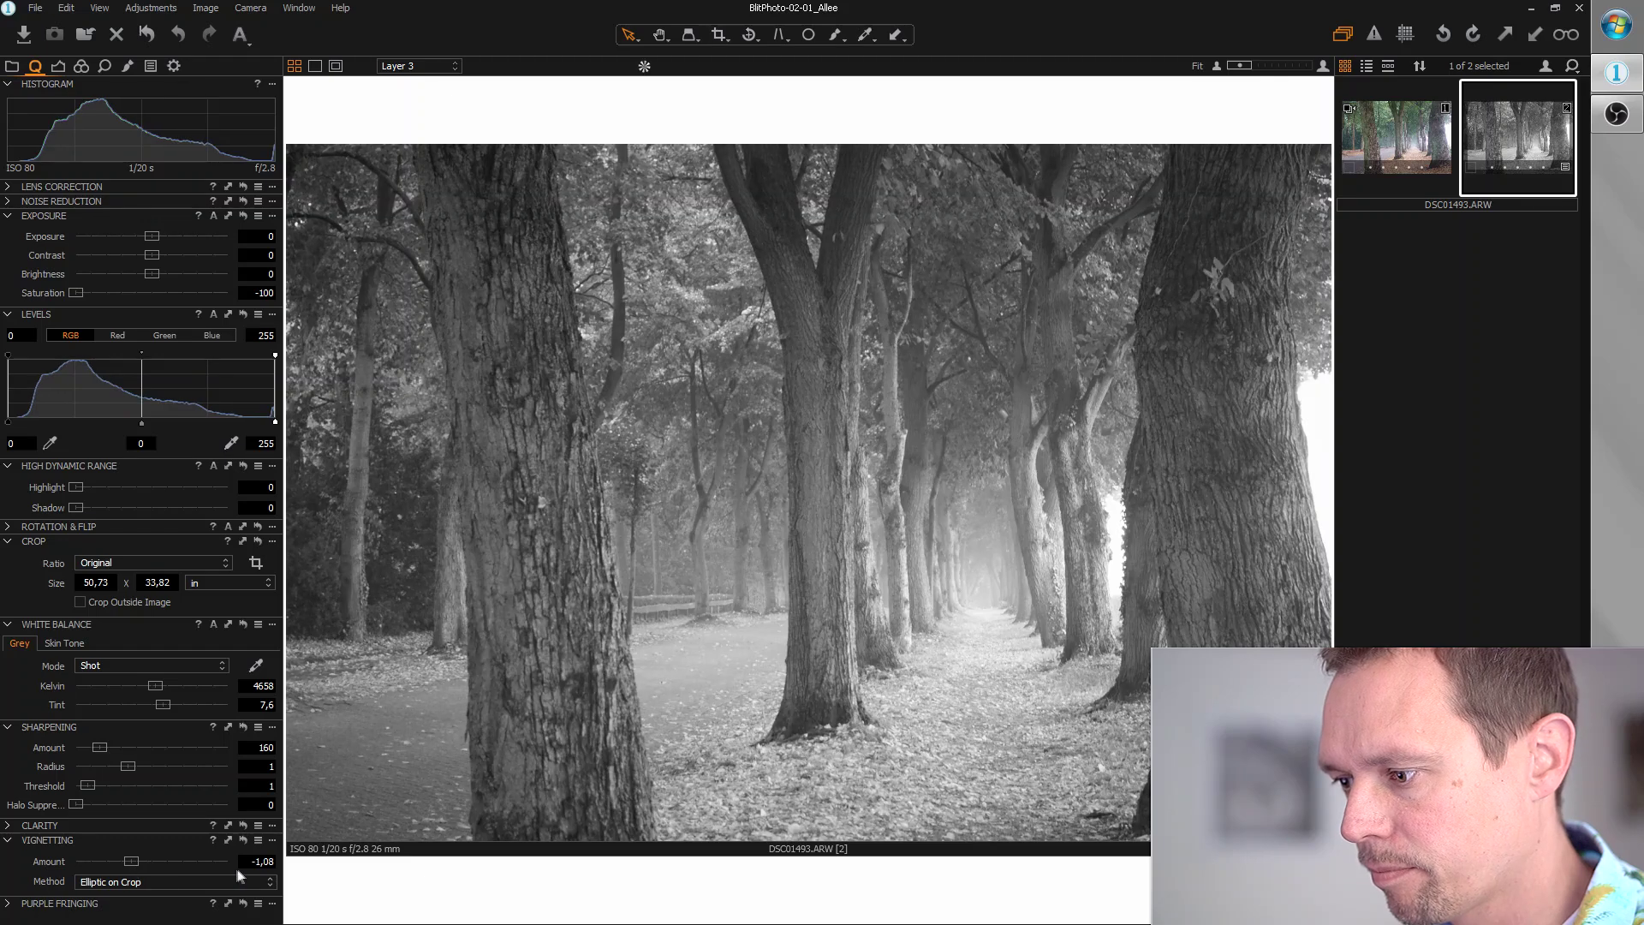
{"action": "left_click", "coordinate": [262, 861]}
{"action": "type", "text": "-2"}
{"action": "key", "text": "Return"}
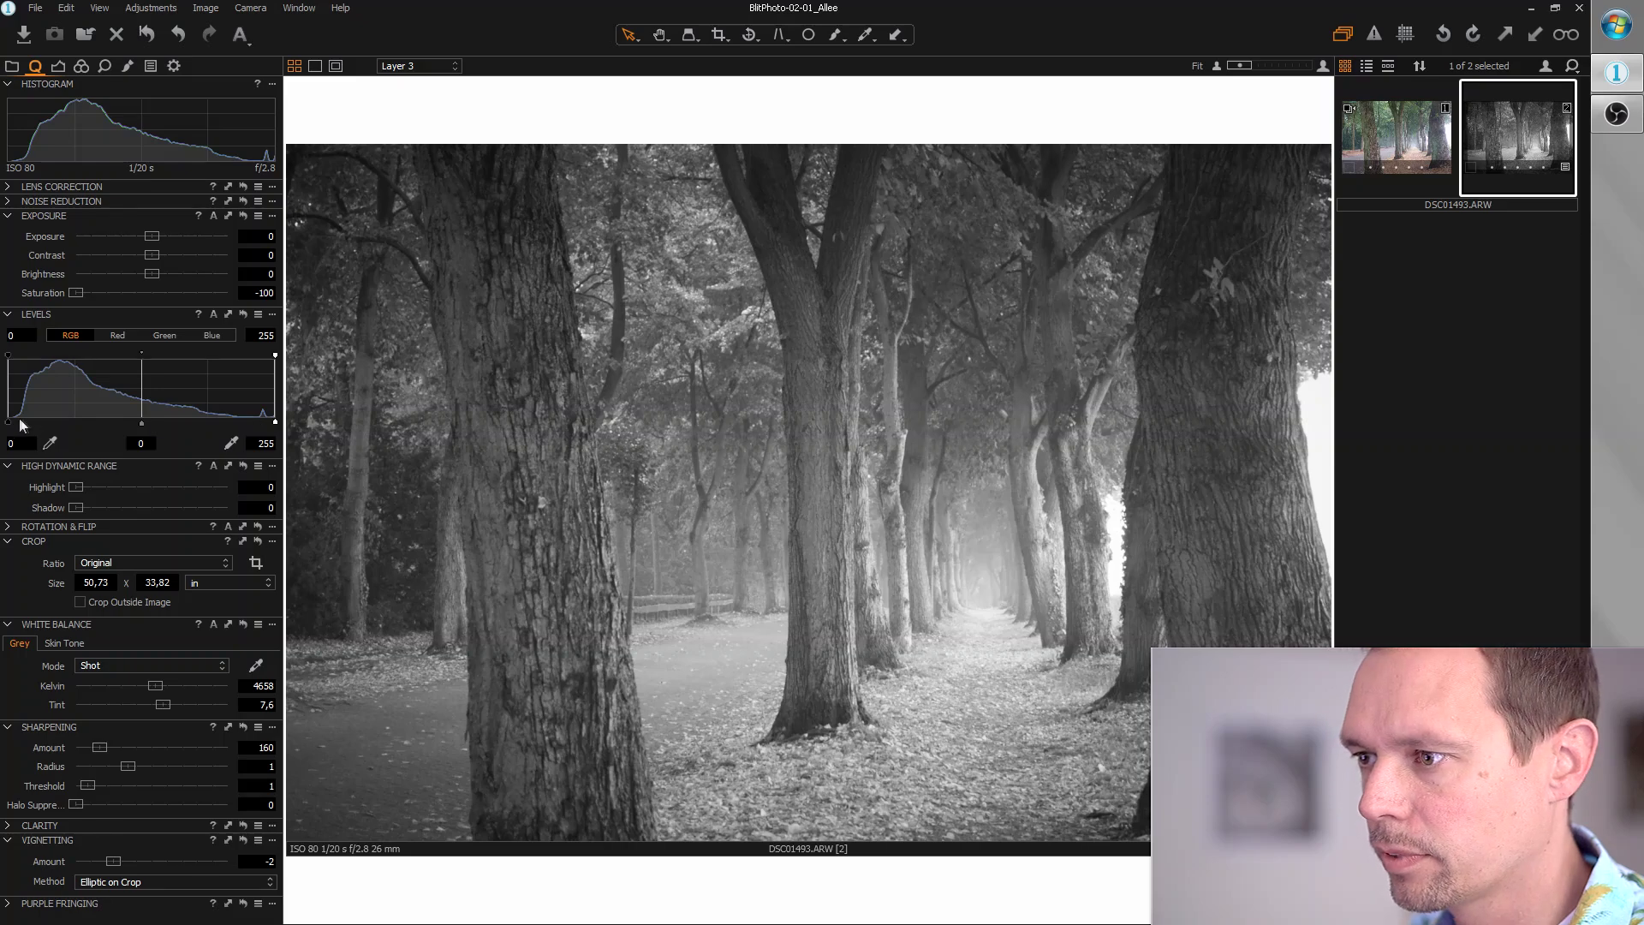
In Levels, move the black point to 4 and the midtone to -0,4
{"action": "left_click_drag", "start_coordinate": [9, 424], "coordinate": [12, 425]}
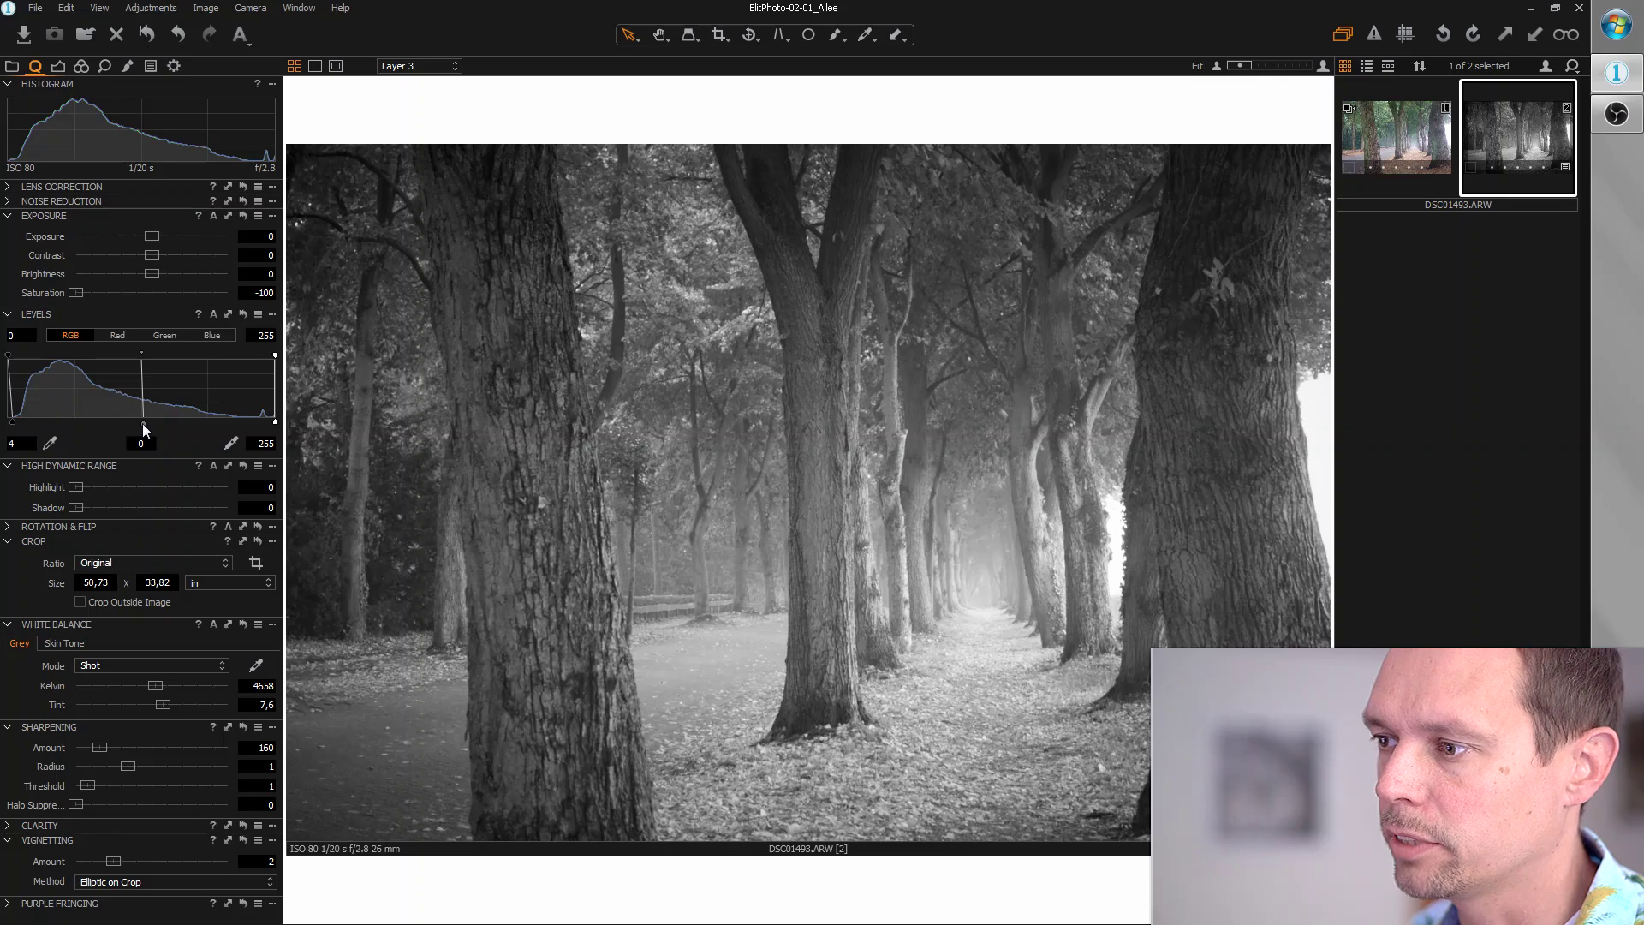
{"action": "left_click_drag", "start_coordinate": [144, 425], "coordinate": [195, 425]}
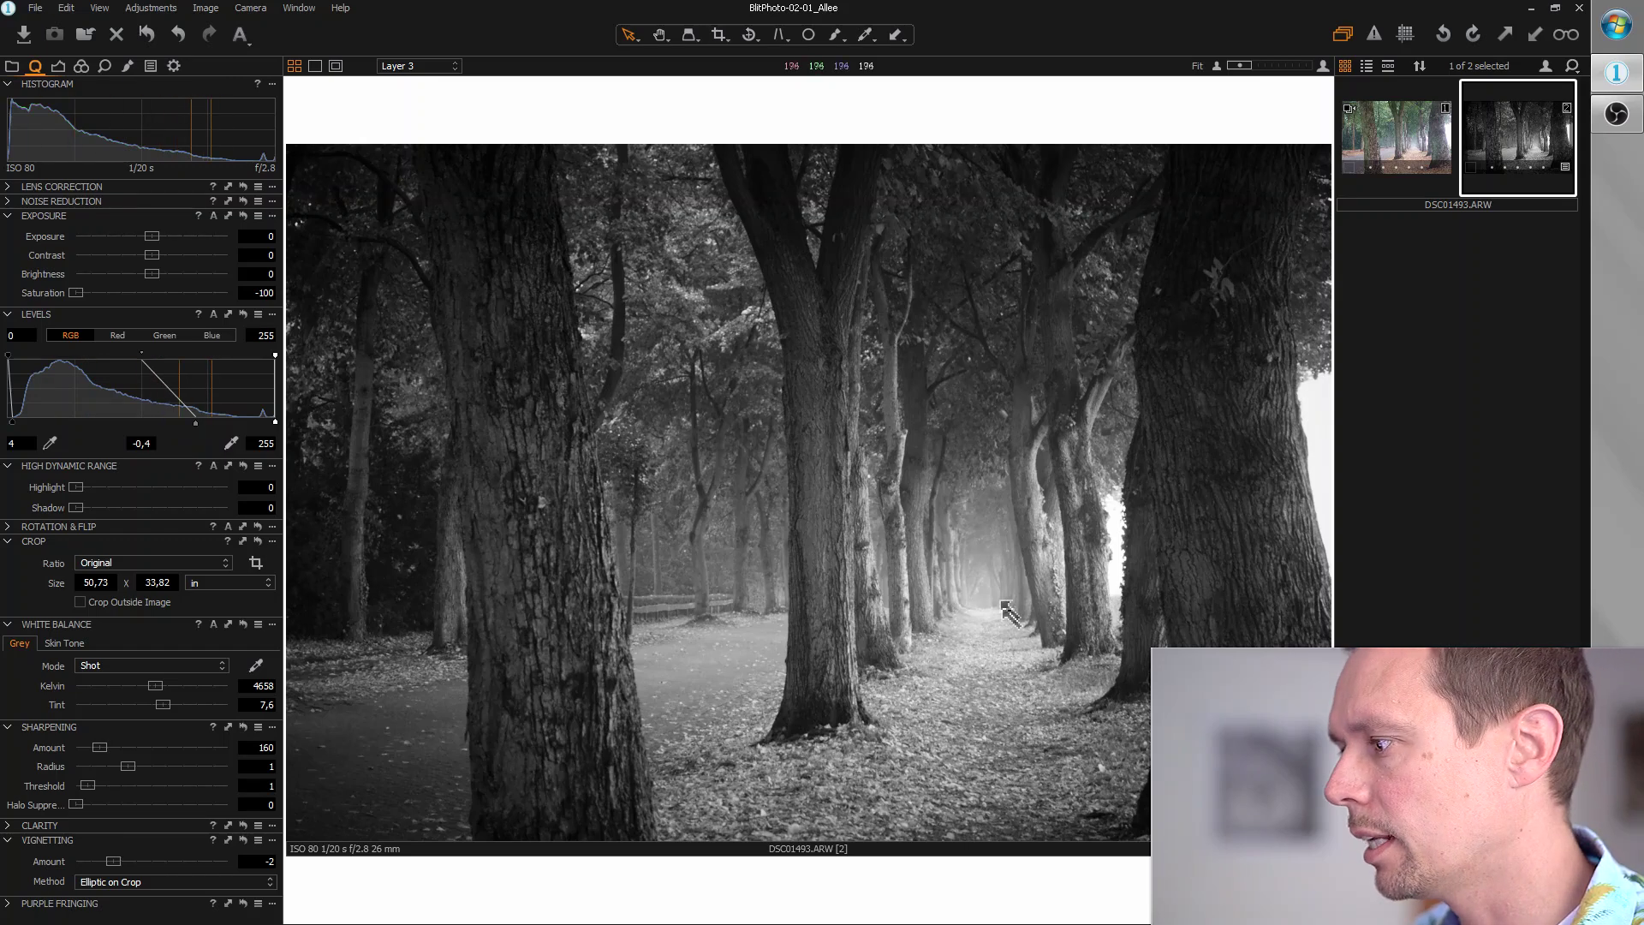
Add adjustment Layer 4 and paint its mask over the central path with a 1023 brush
{"action": "left_click", "coordinate": [128, 66]}
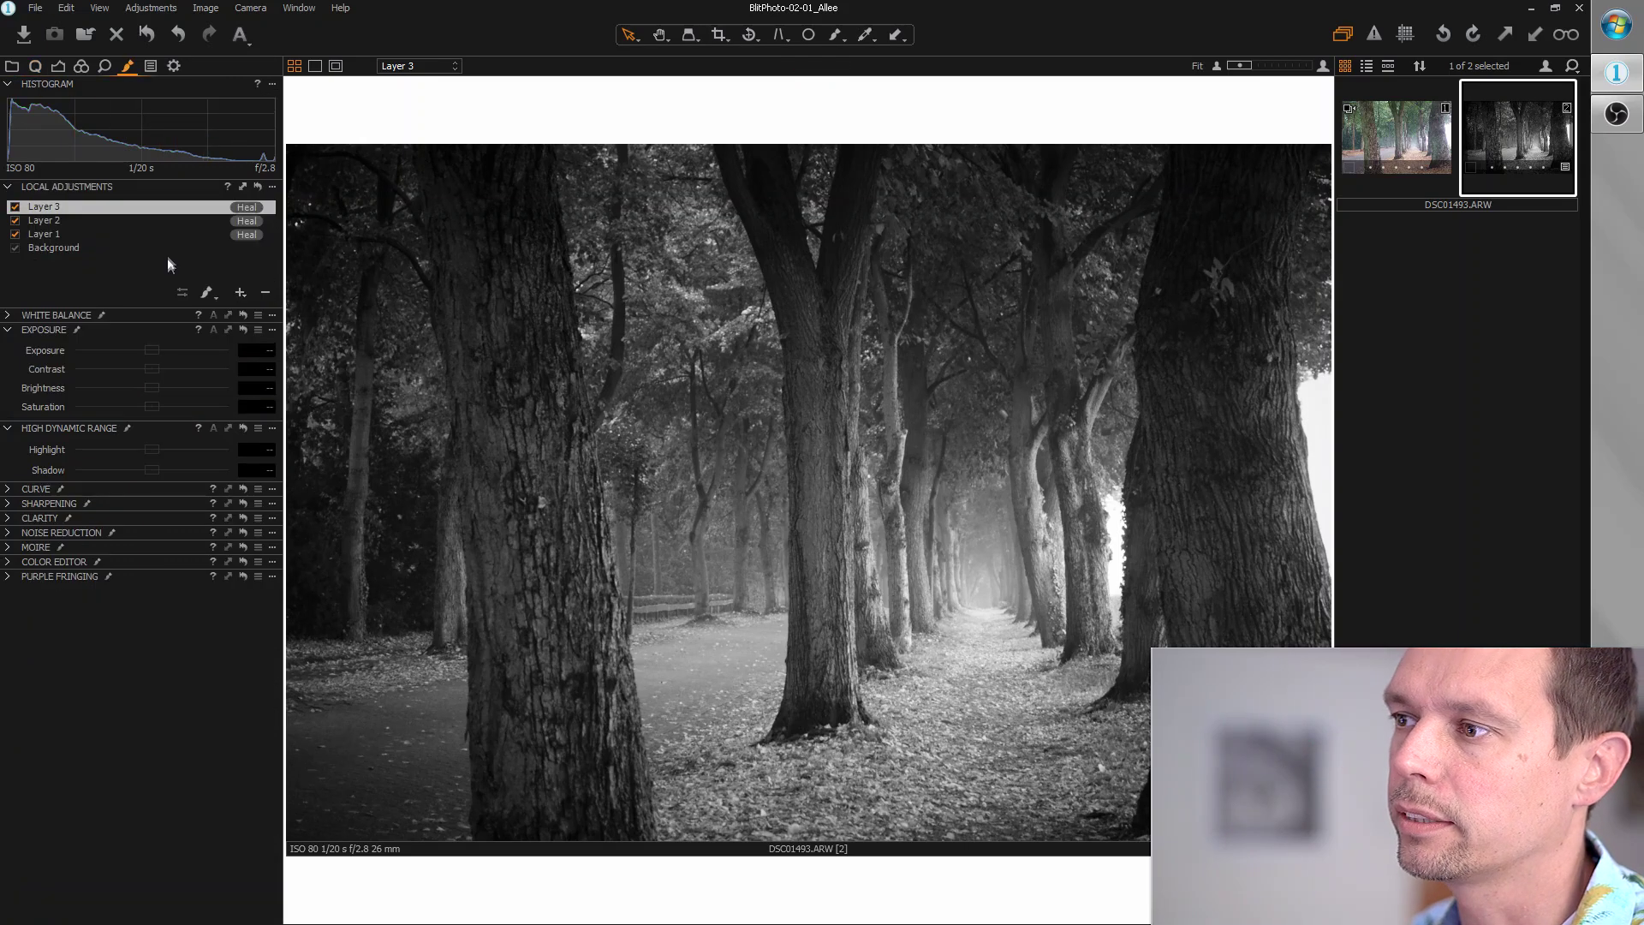
{"action": "left_click", "coordinate": [241, 293]}
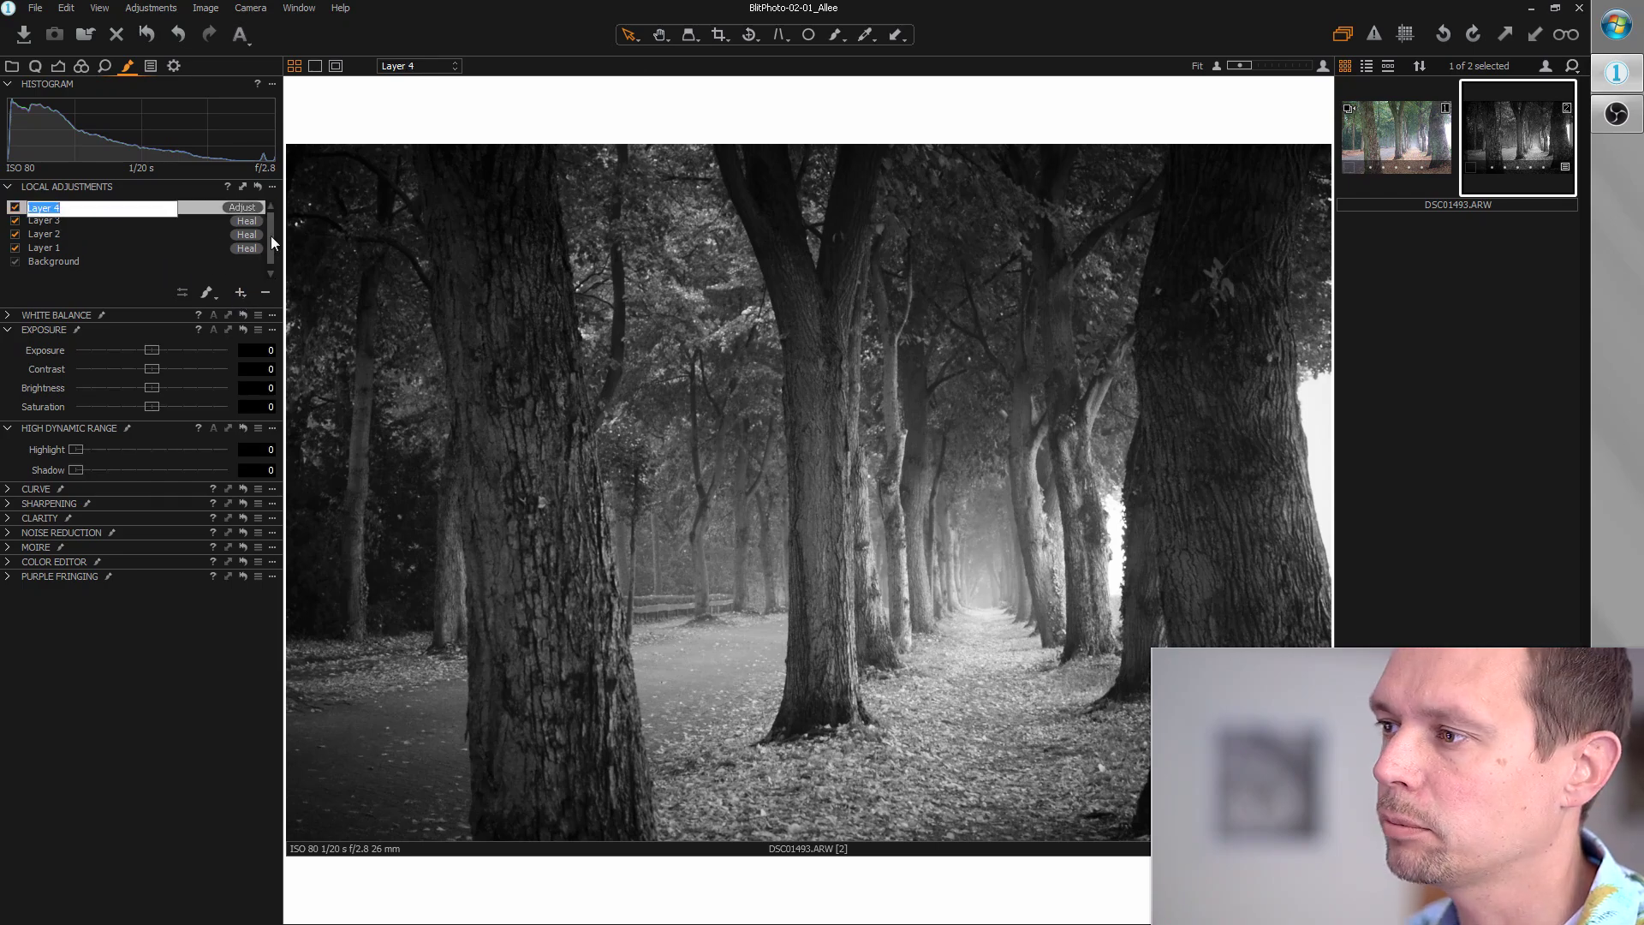
{"action": "left_click", "coordinate": [106, 209]}
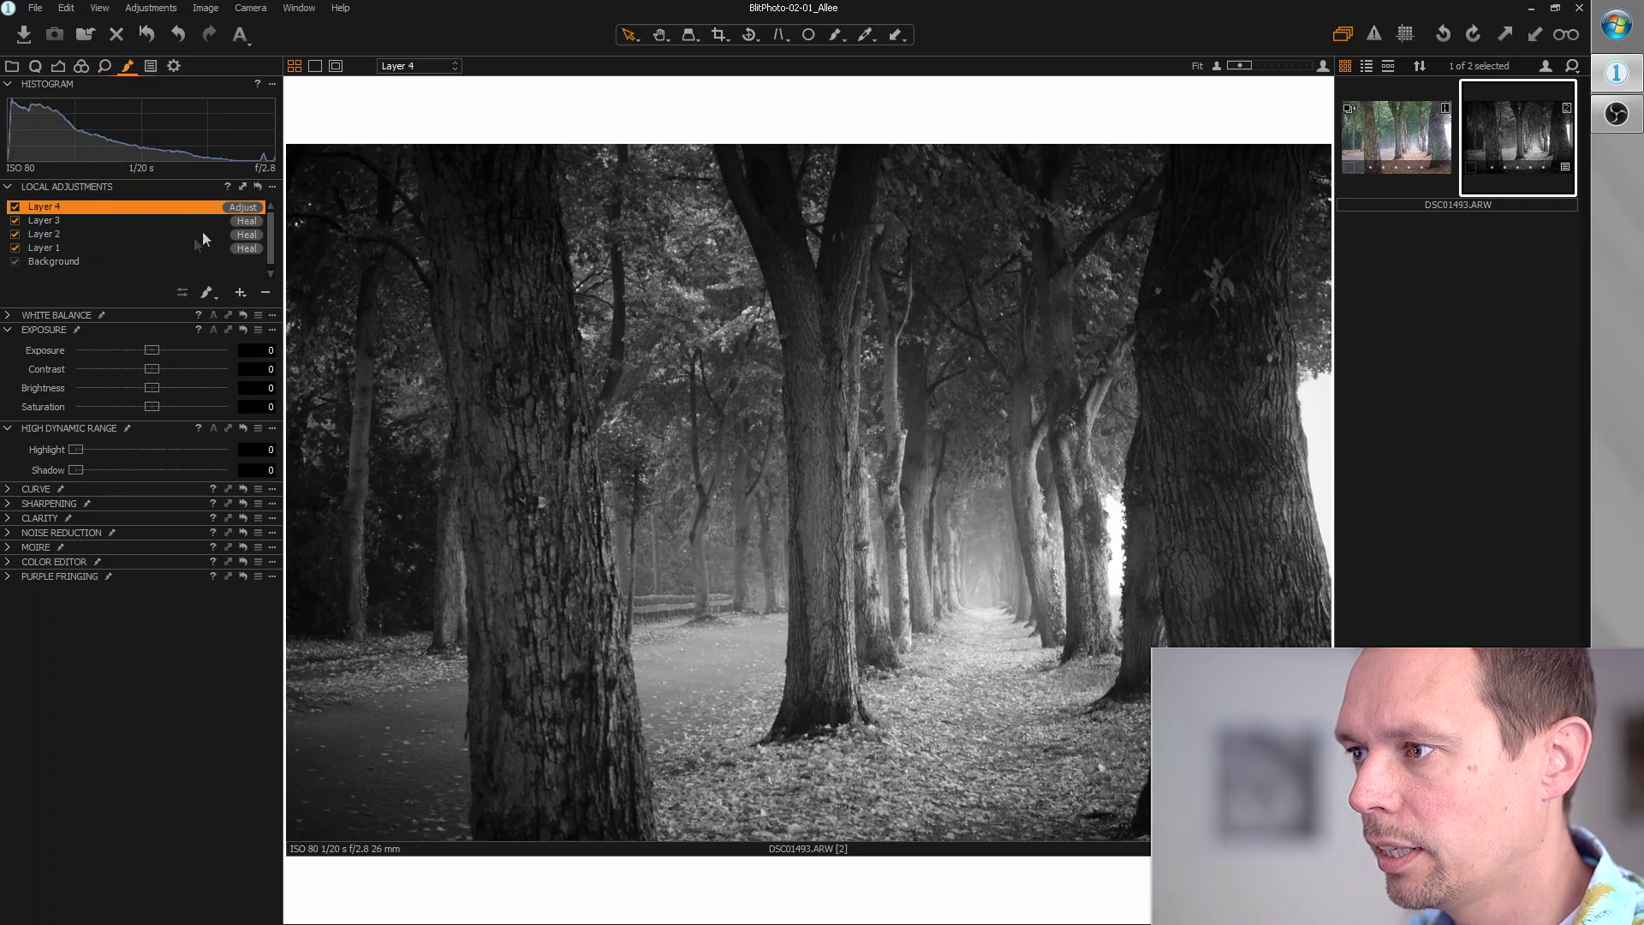
{"action": "left_click", "coordinate": [209, 296]}
{"action": "right_click", "coordinate": [999, 630]}
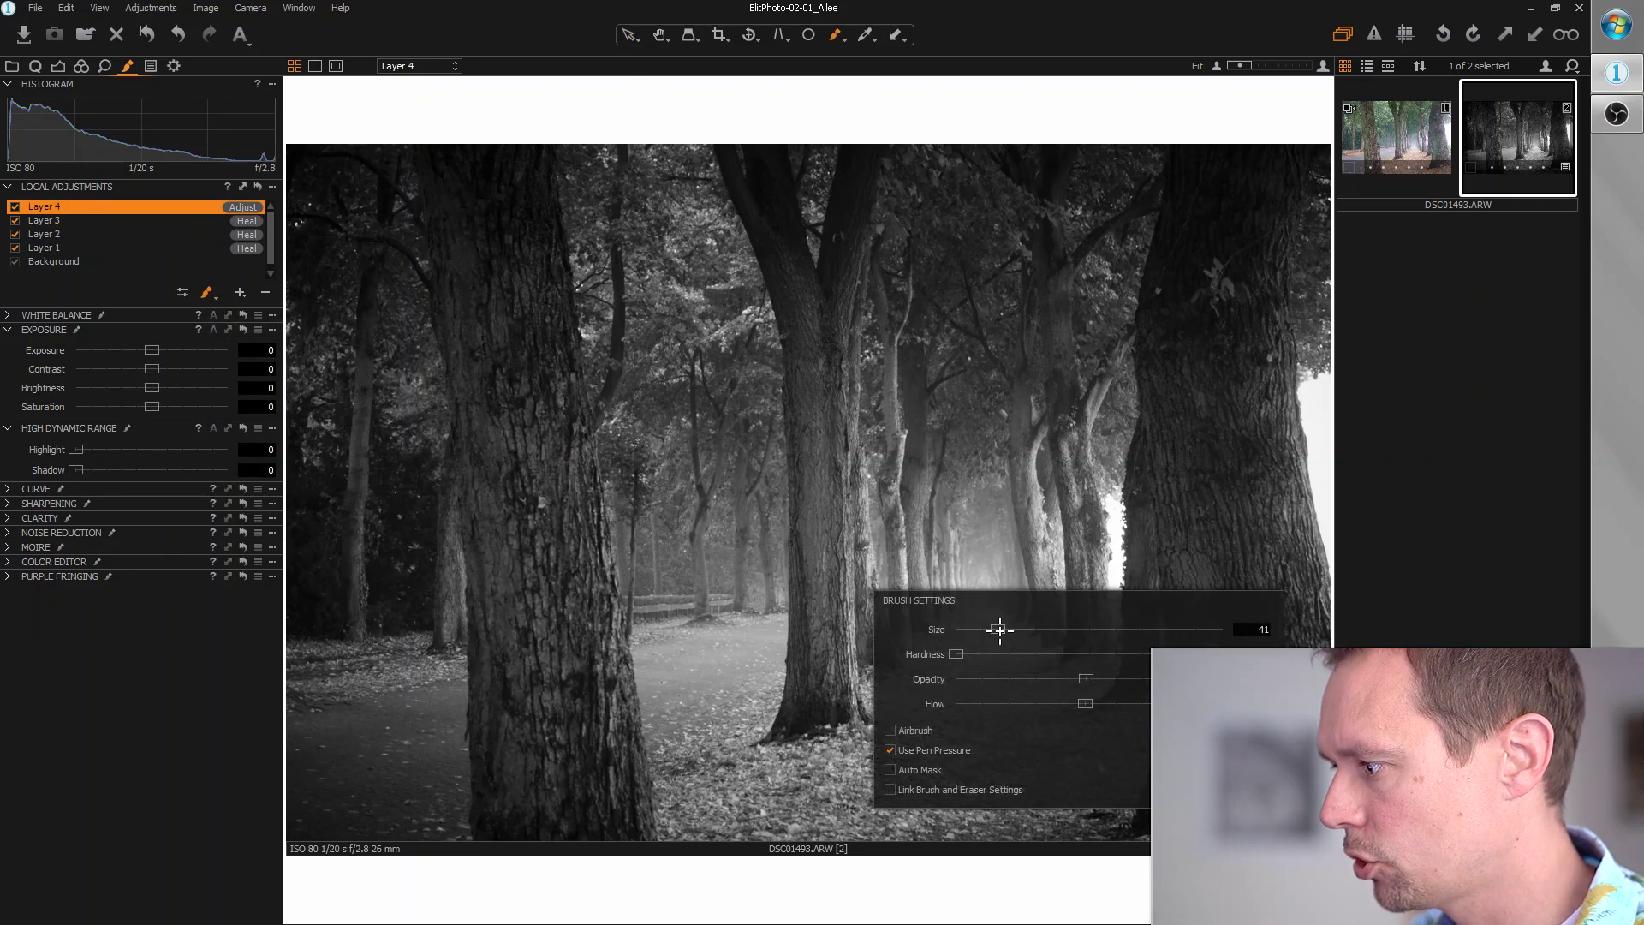
{"action": "left_click_drag", "start_coordinate": [1000, 630], "coordinate": [1094, 629]}
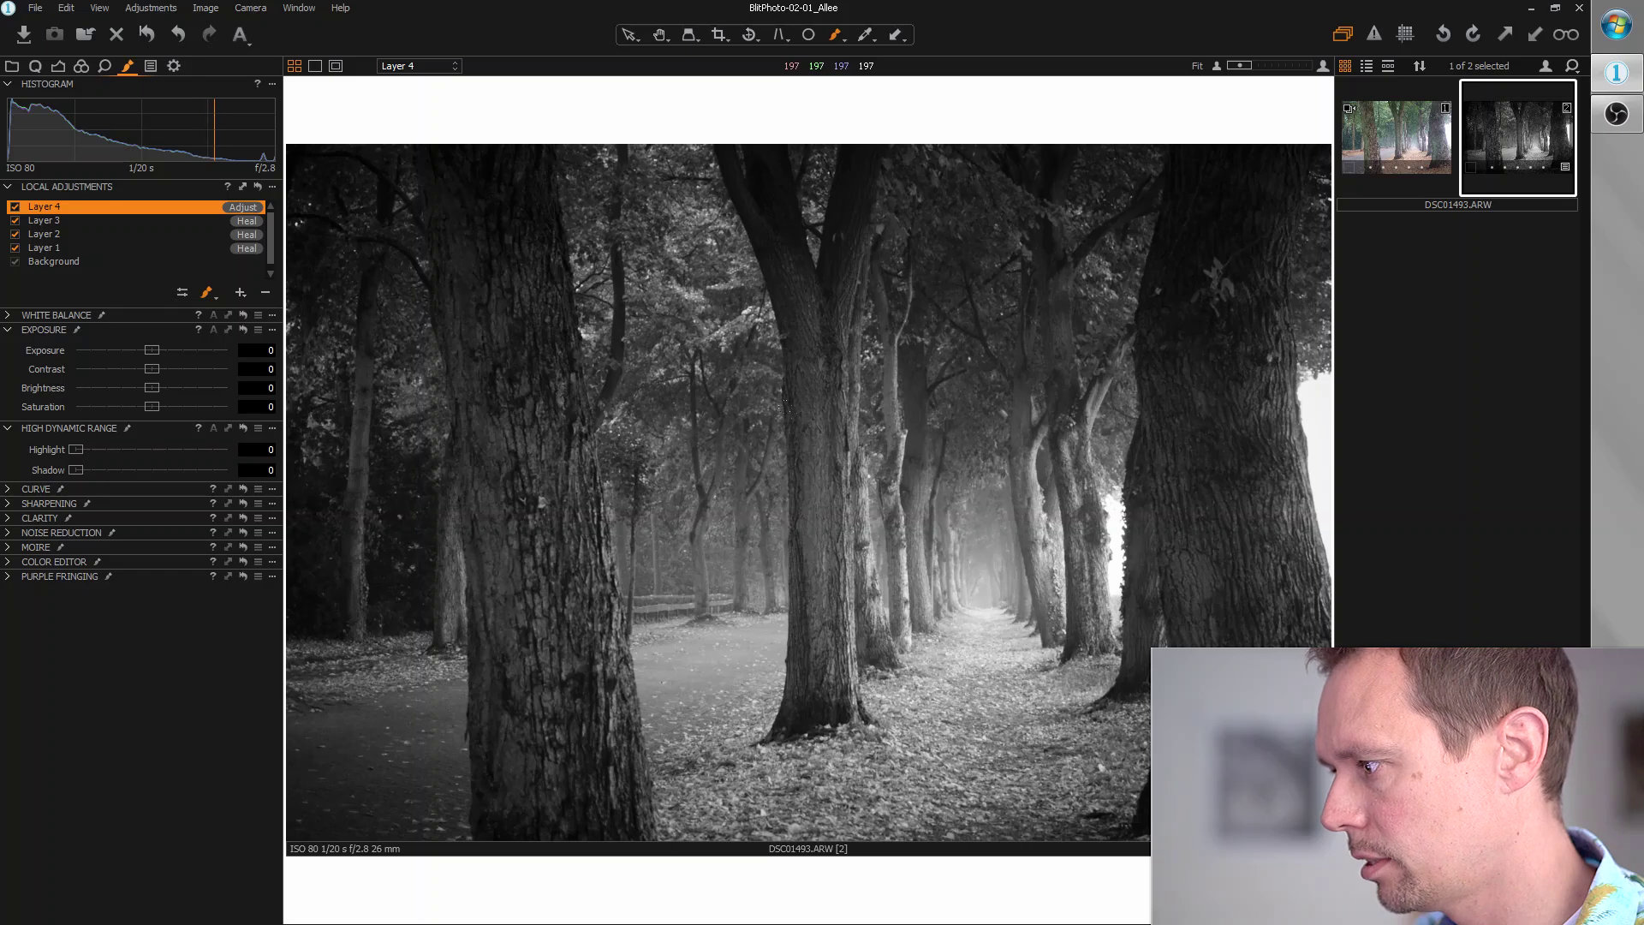
{"action": "left_click", "coordinate": [978, 609]}
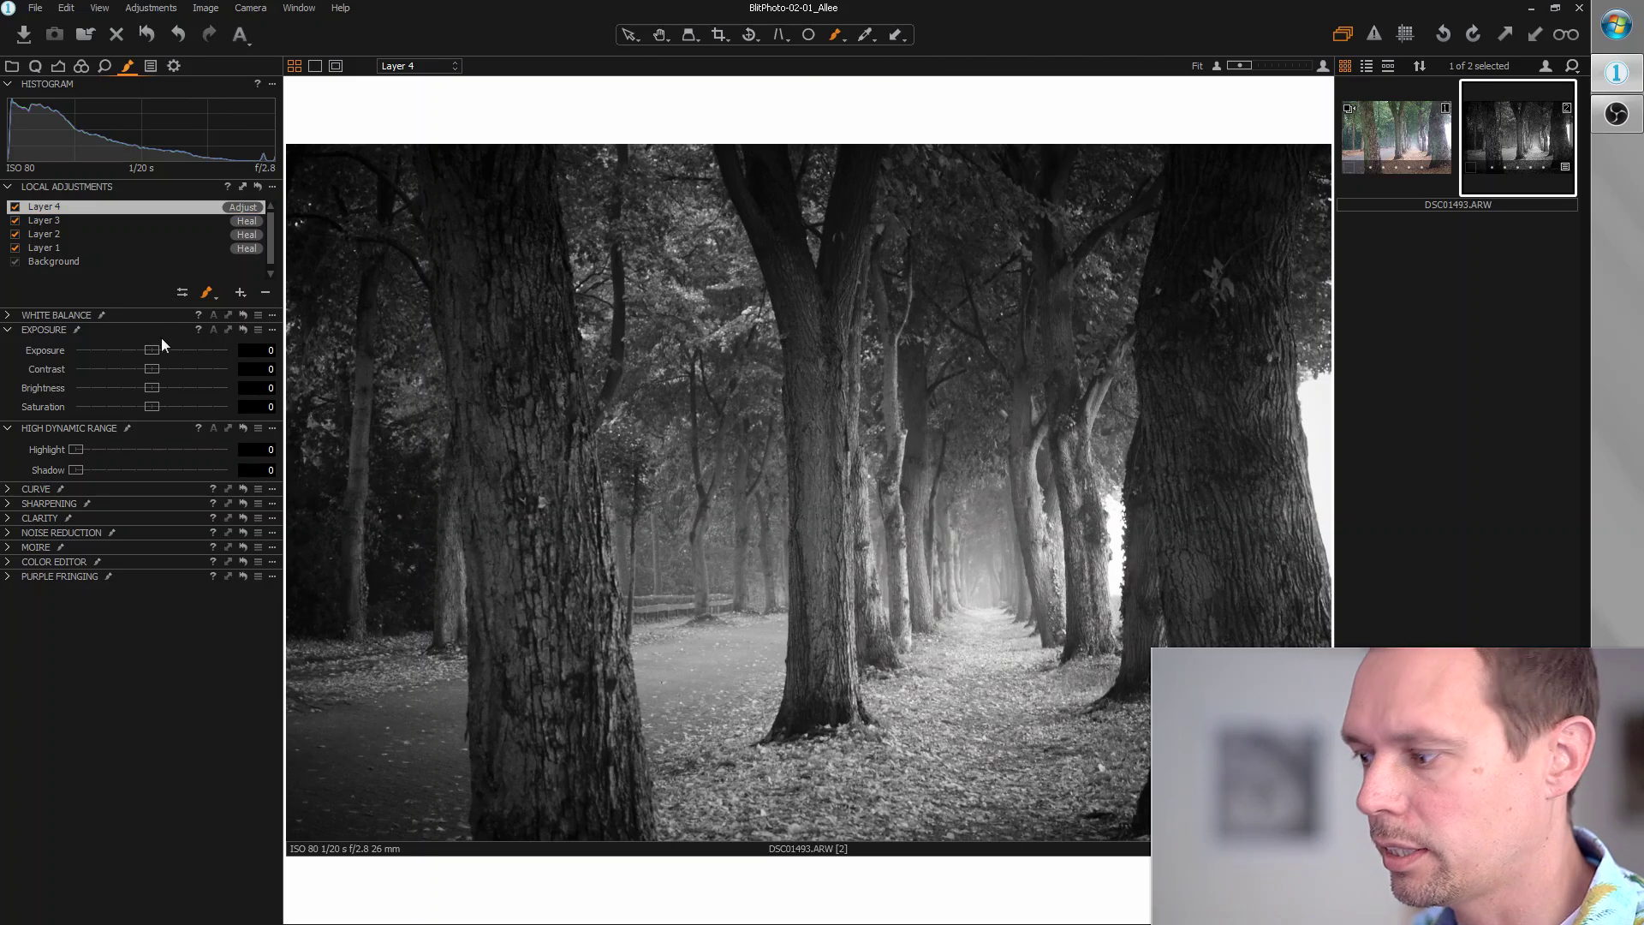
Raise Layer 4's exposure to 1,17 and toggle it off and on to compare
{"action": "left_click_drag", "start_coordinate": [153, 350], "coordinate": [171, 349]}
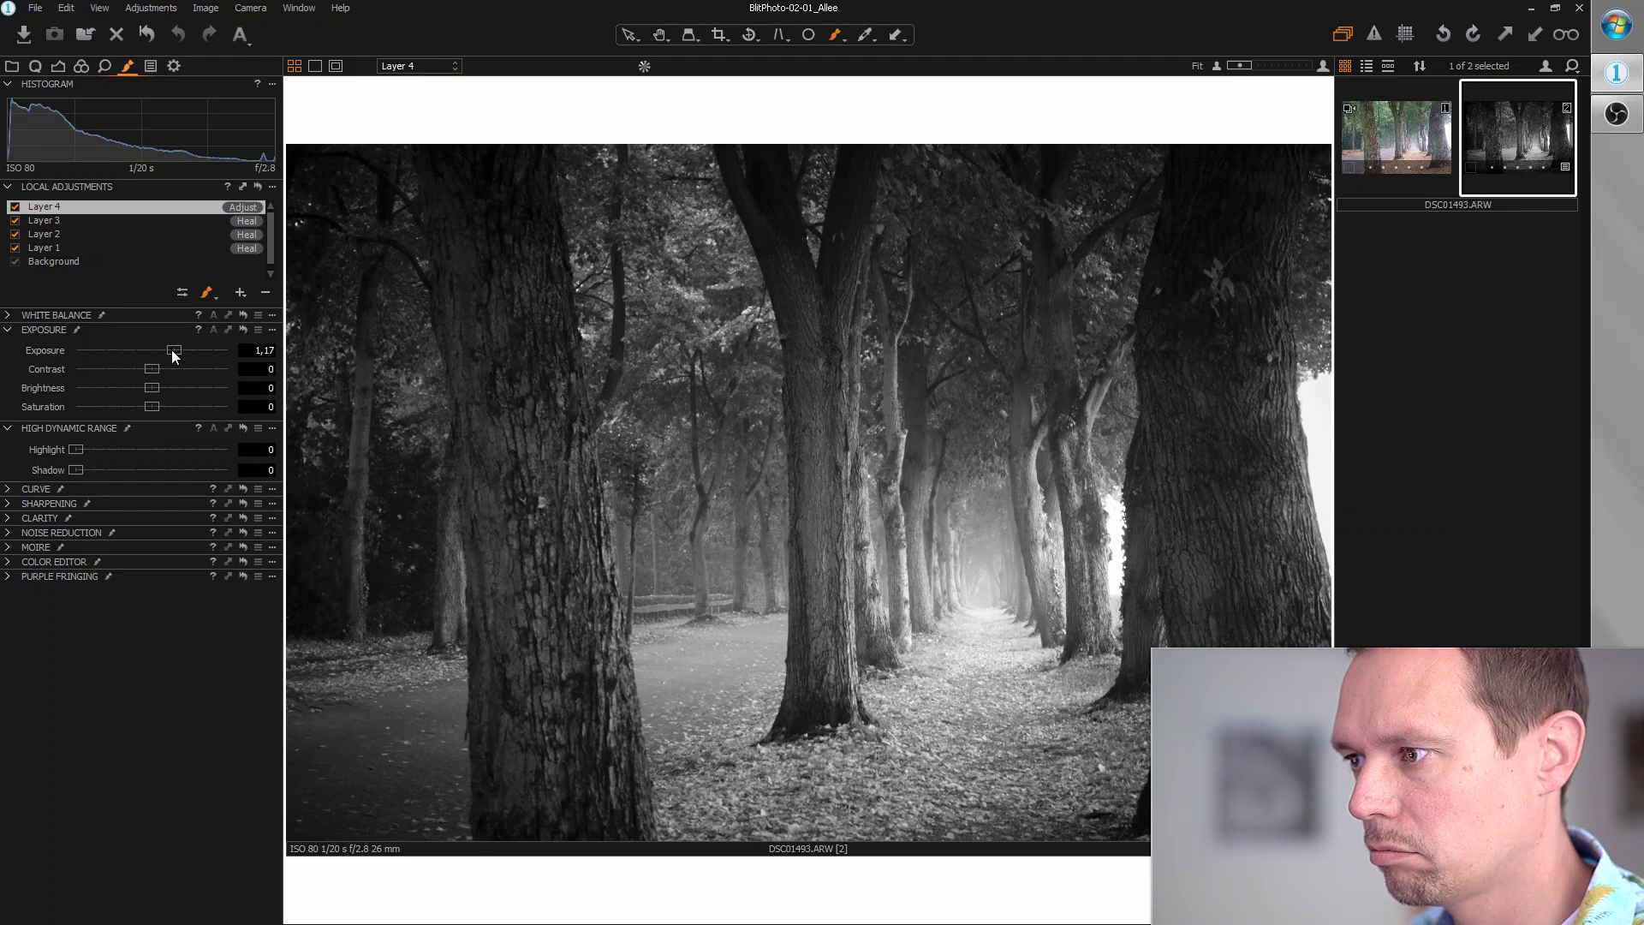
{"action": "left_click", "coordinate": [16, 207]}
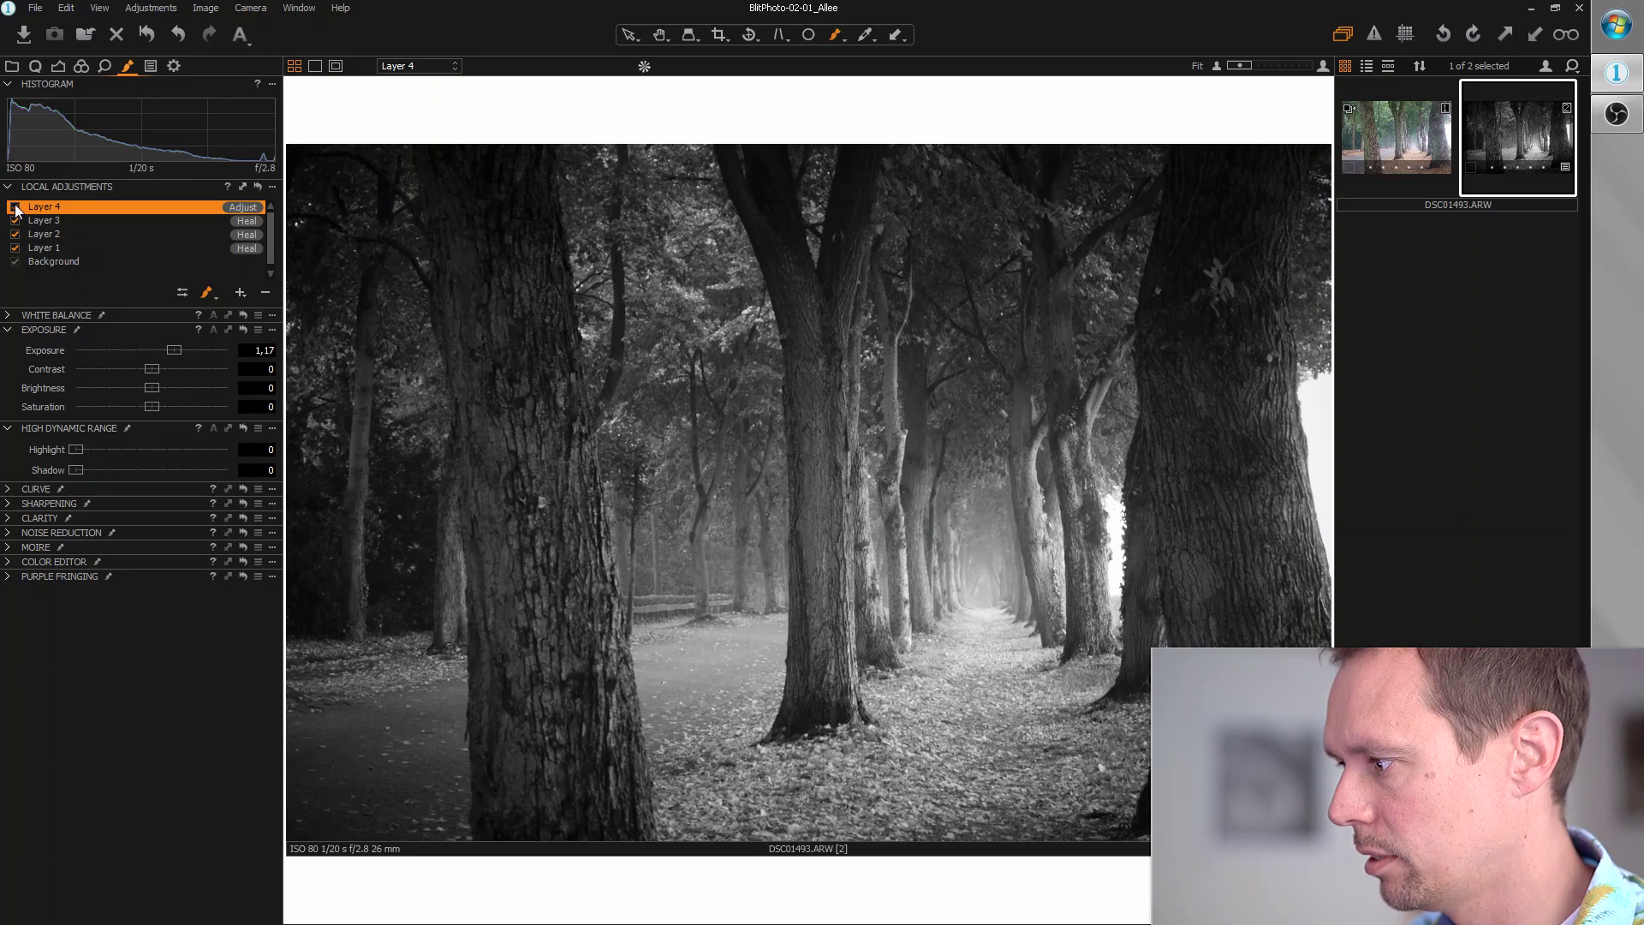
{"action": "left_click", "coordinate": [15, 207]}
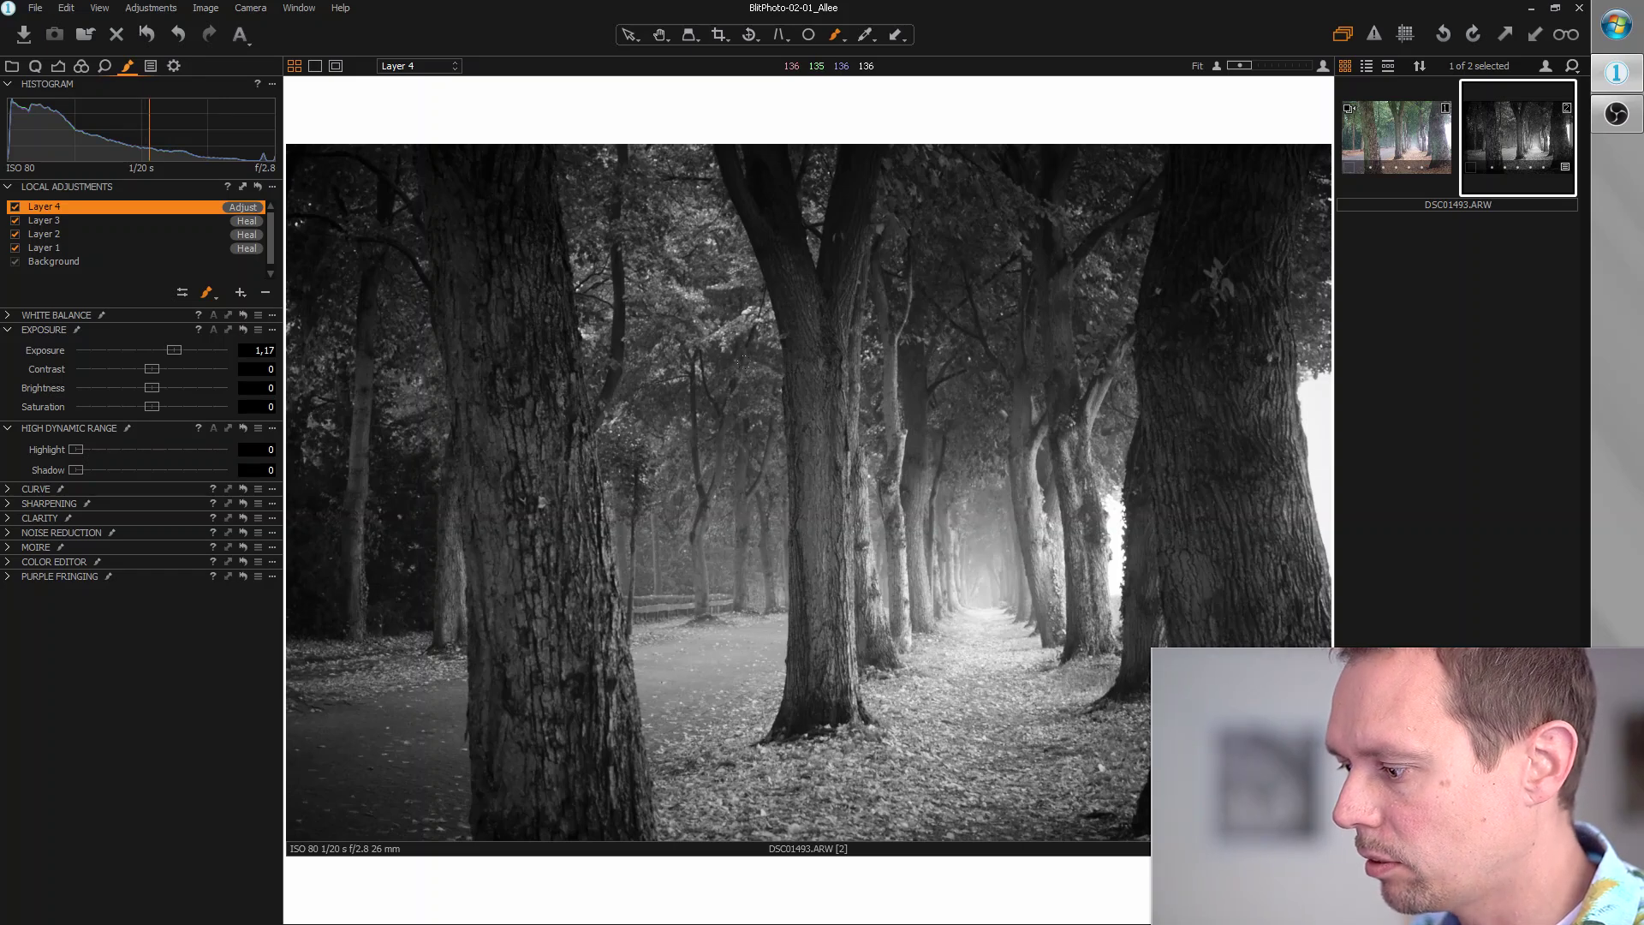
{"action": "left_click", "coordinate": [35, 66]}
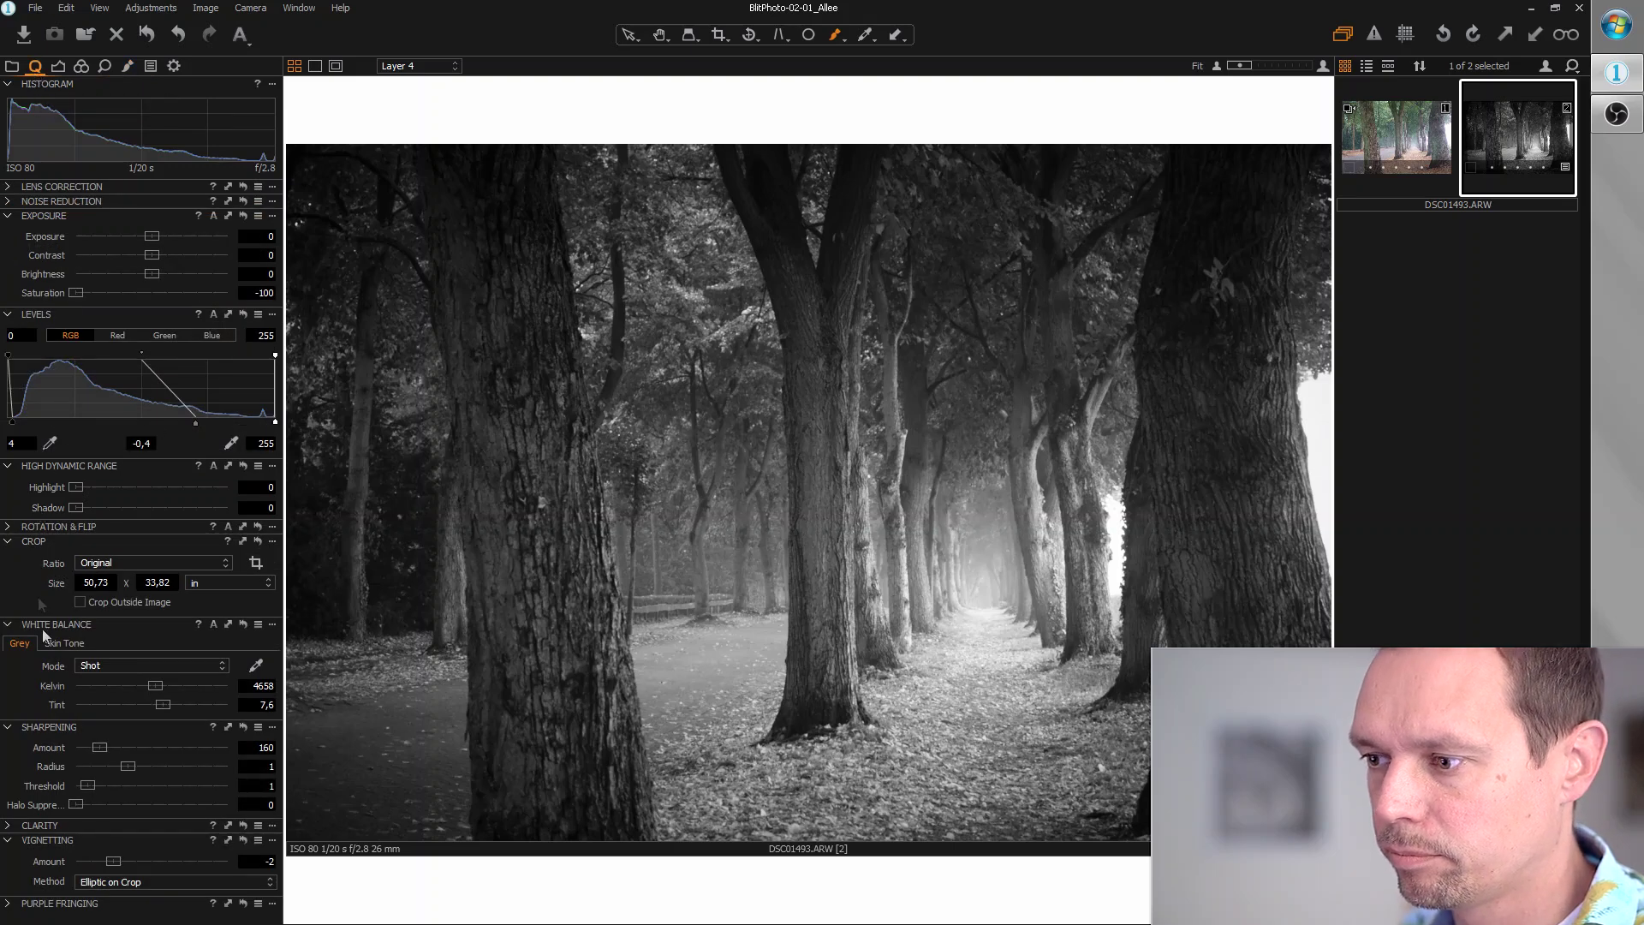
Set Sharpening Amount to about 500 with a 0,7 radius
{"action": "left_click_drag", "start_coordinate": [125, 766], "coordinate": [276, 765]}
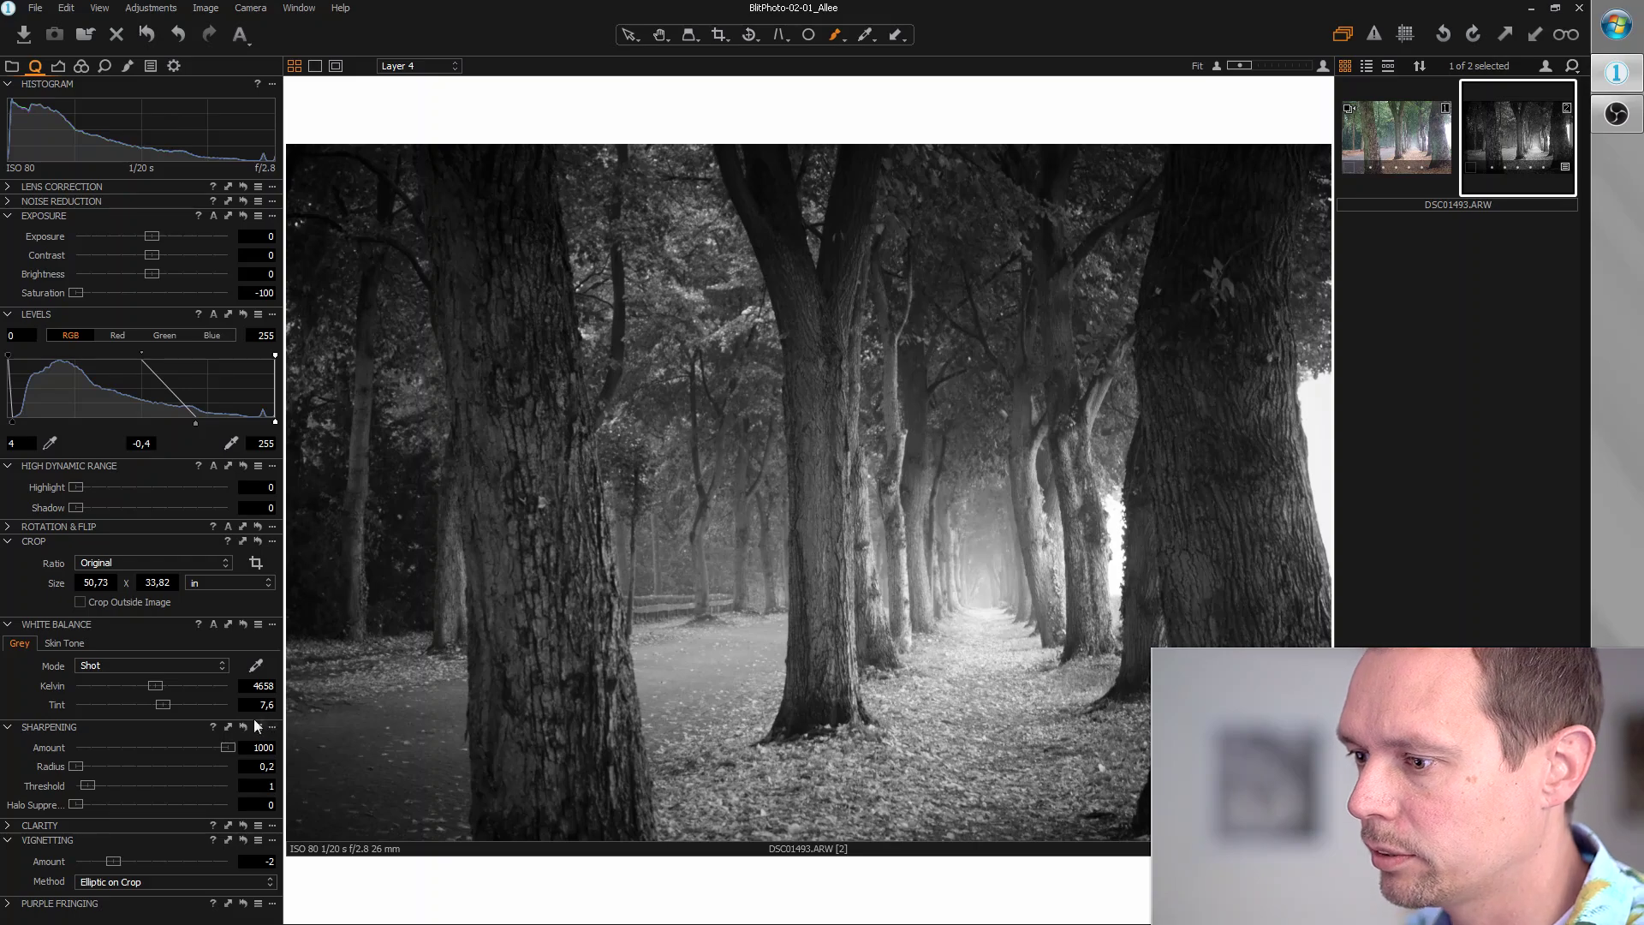
{"action": "scroll", "coordinate": [713, 462], "scroll_direction": "up", "scroll_amount": 2}
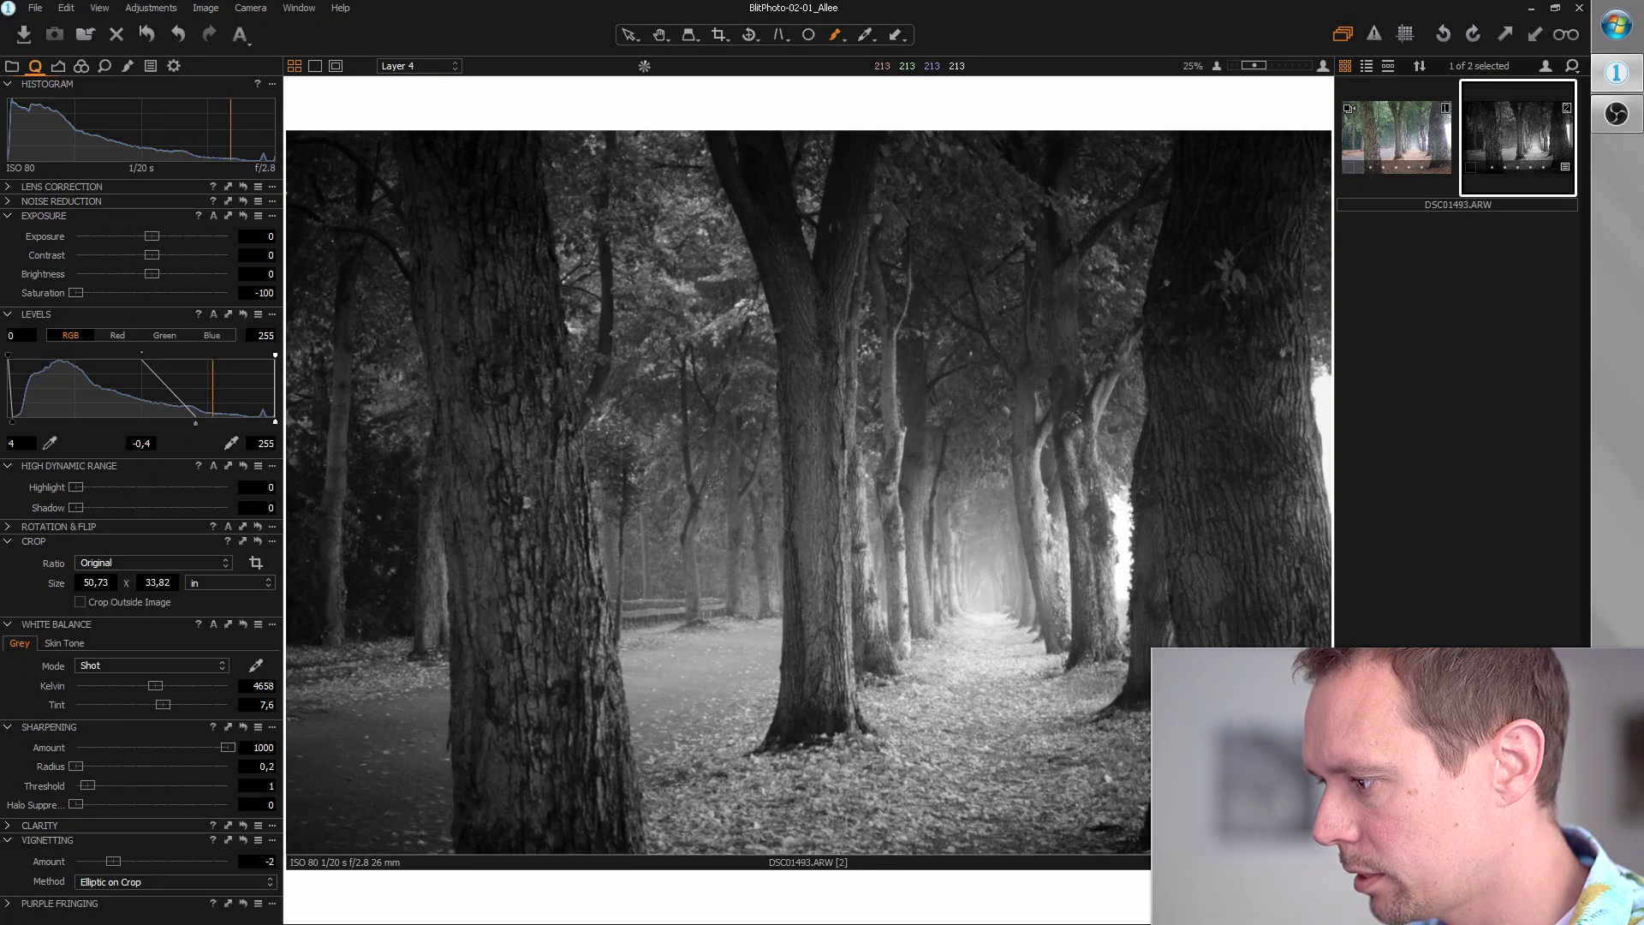
{"action": "scroll", "coordinate": [856, 514], "scroll_direction": "up", "scroll_amount": 1}
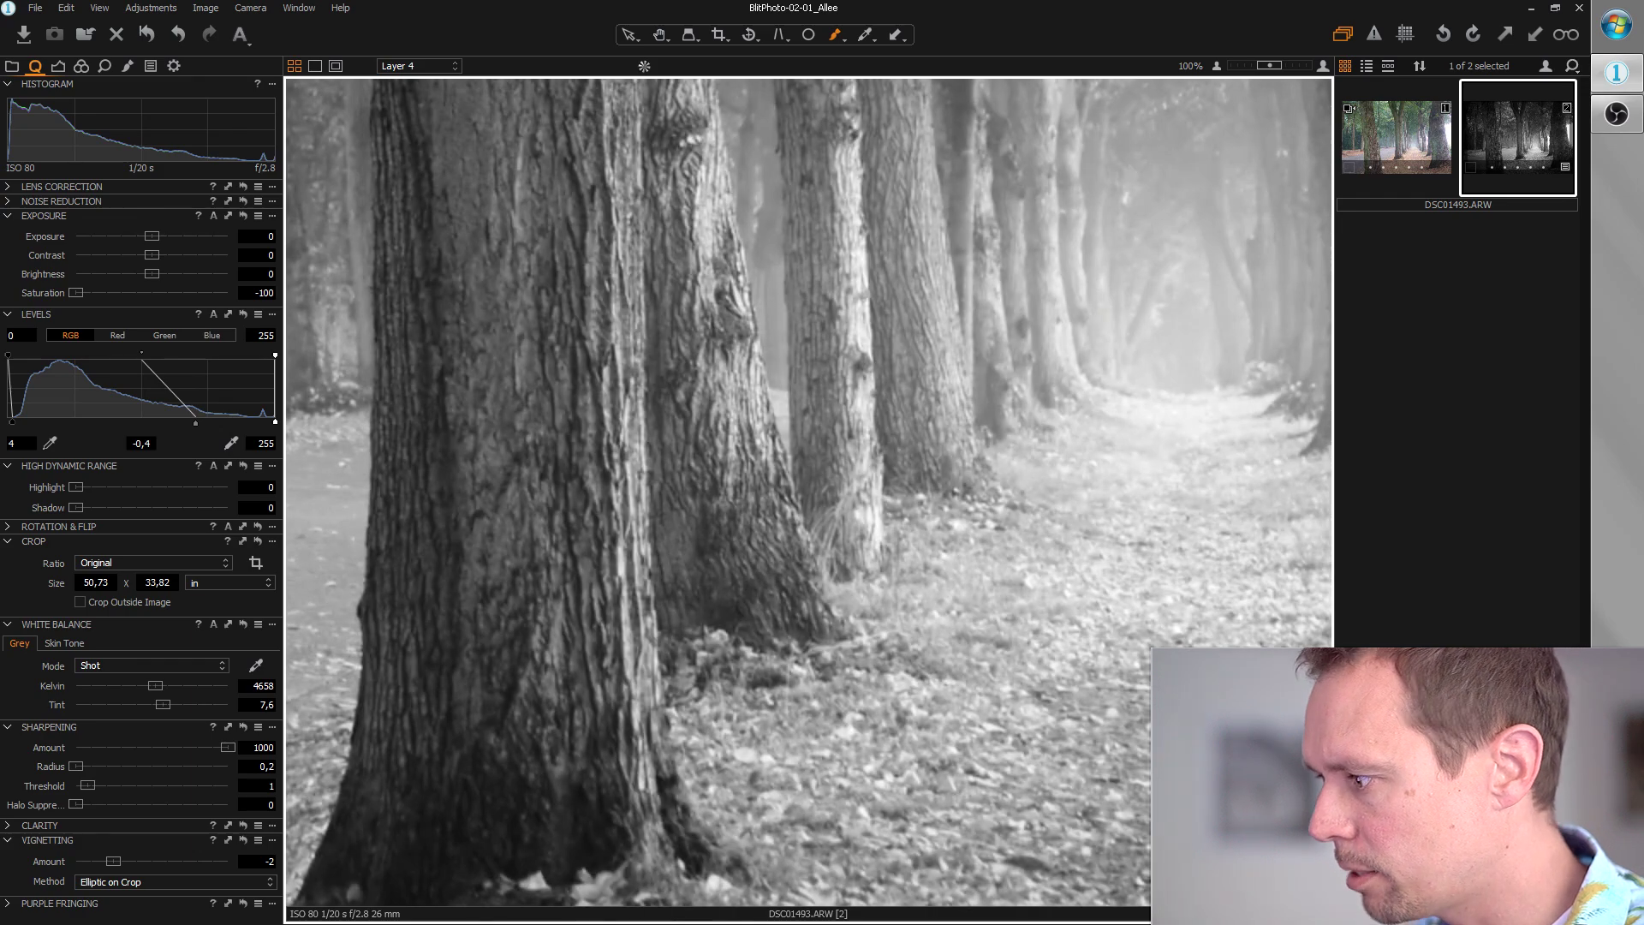
{"action": "scroll", "coordinate": [809, 493], "scroll_direction": "up", "scroll_amount": 1}
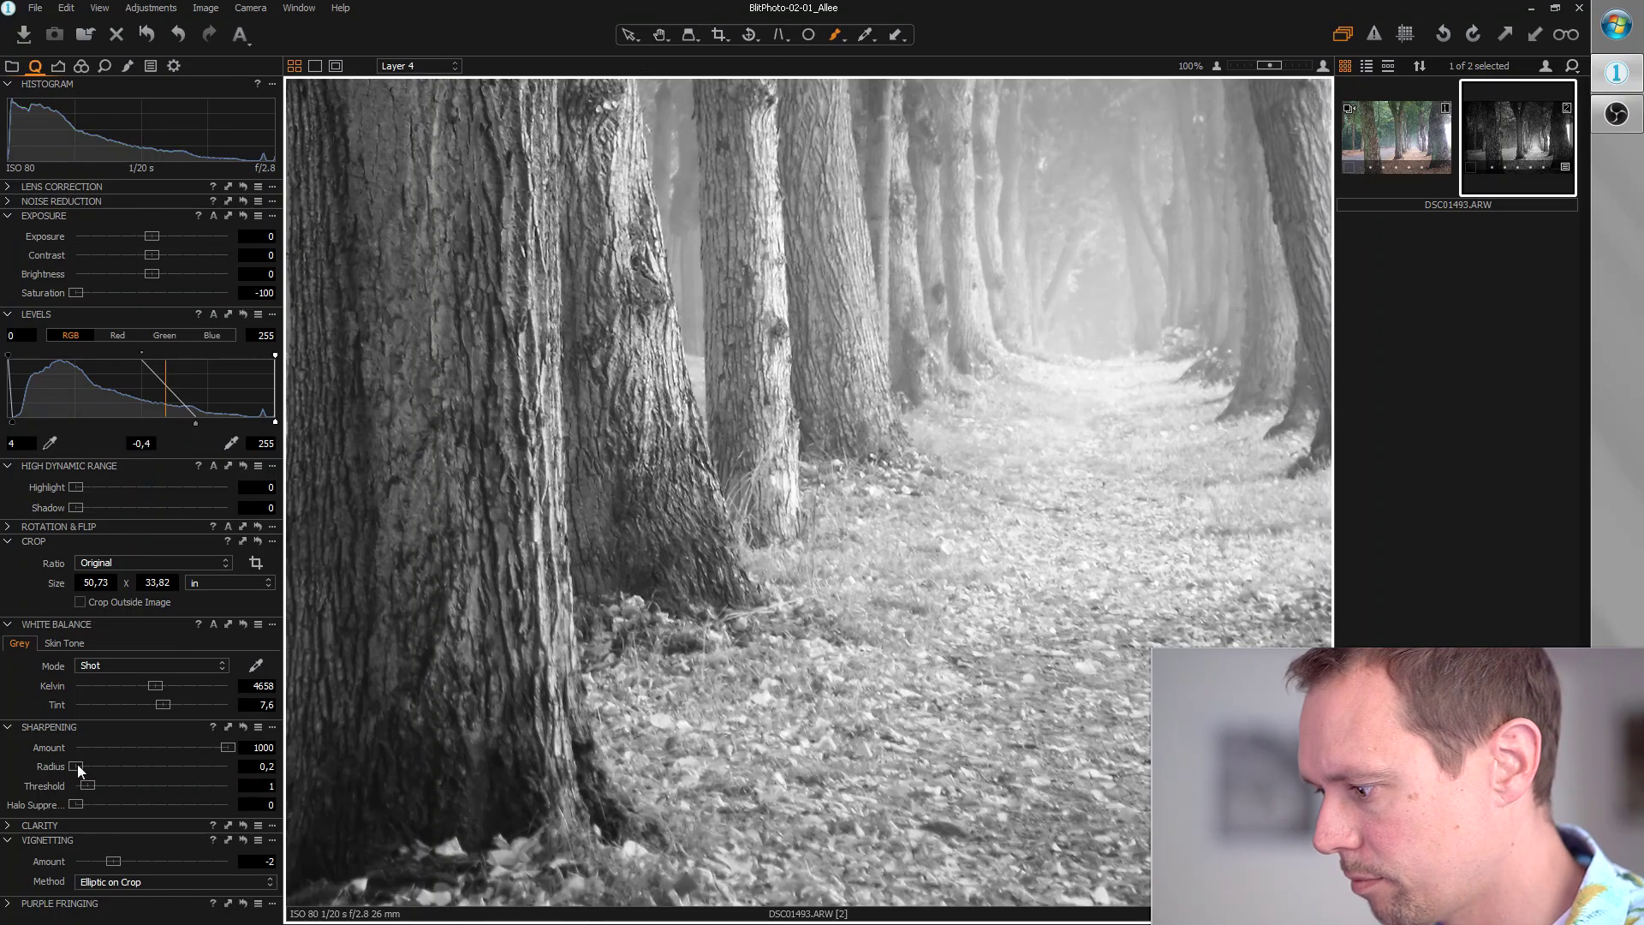
{"action": "left_click_drag", "start_coordinate": [77, 764], "coordinate": [102, 765]}
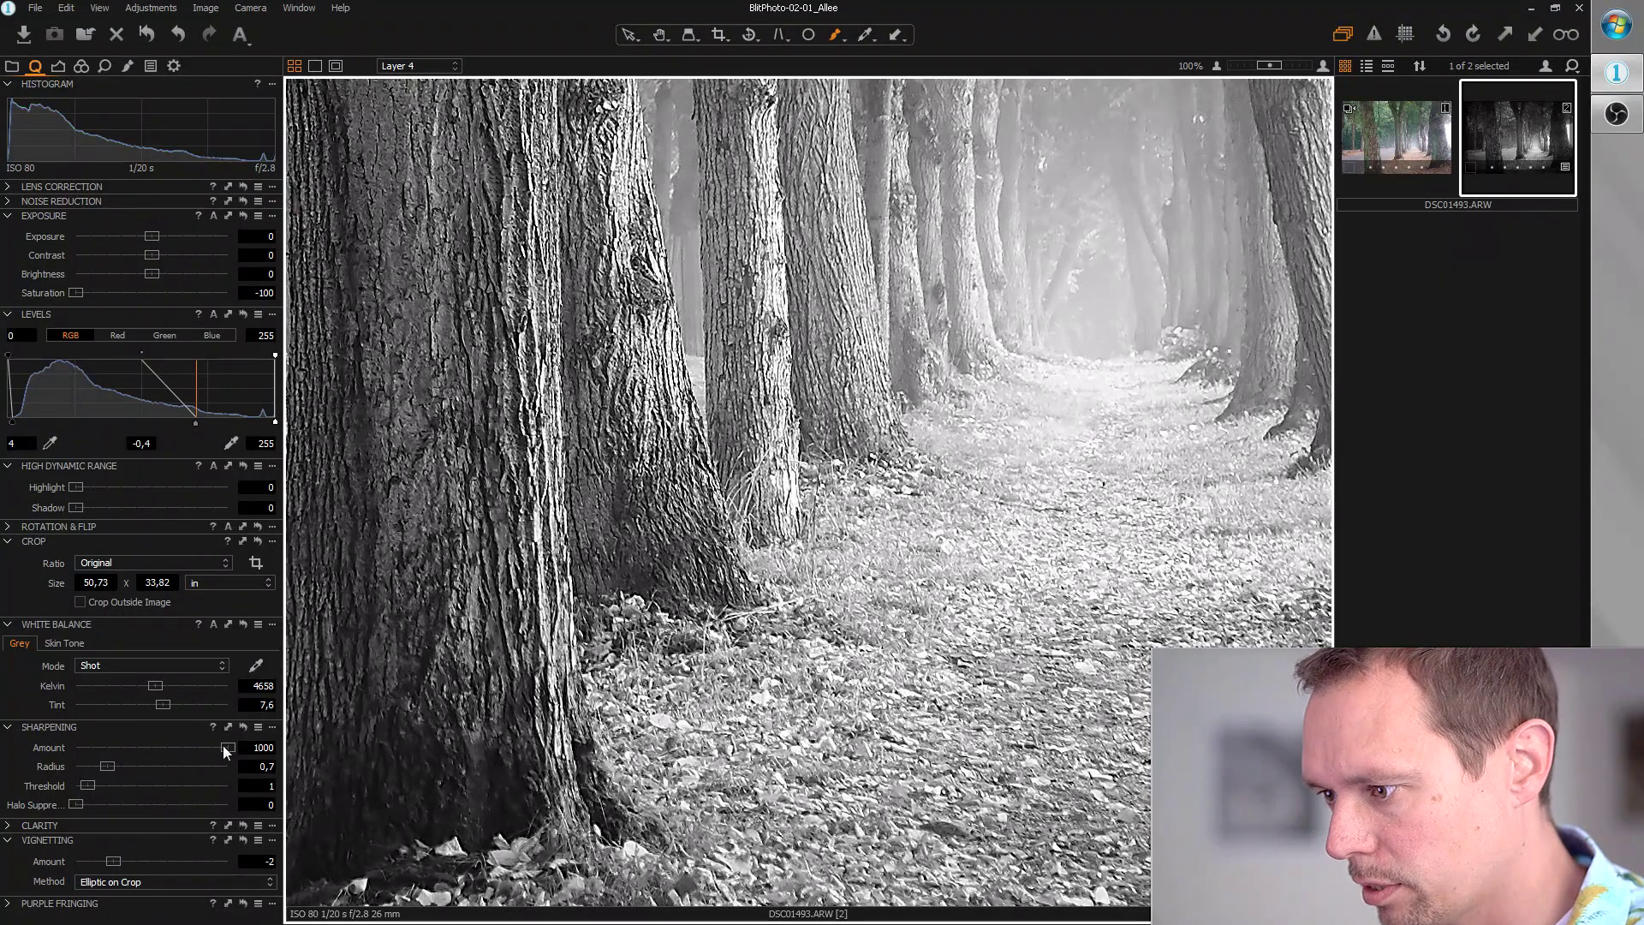
{"action": "left_click_drag", "start_coordinate": [224, 747], "coordinate": [178, 758]}
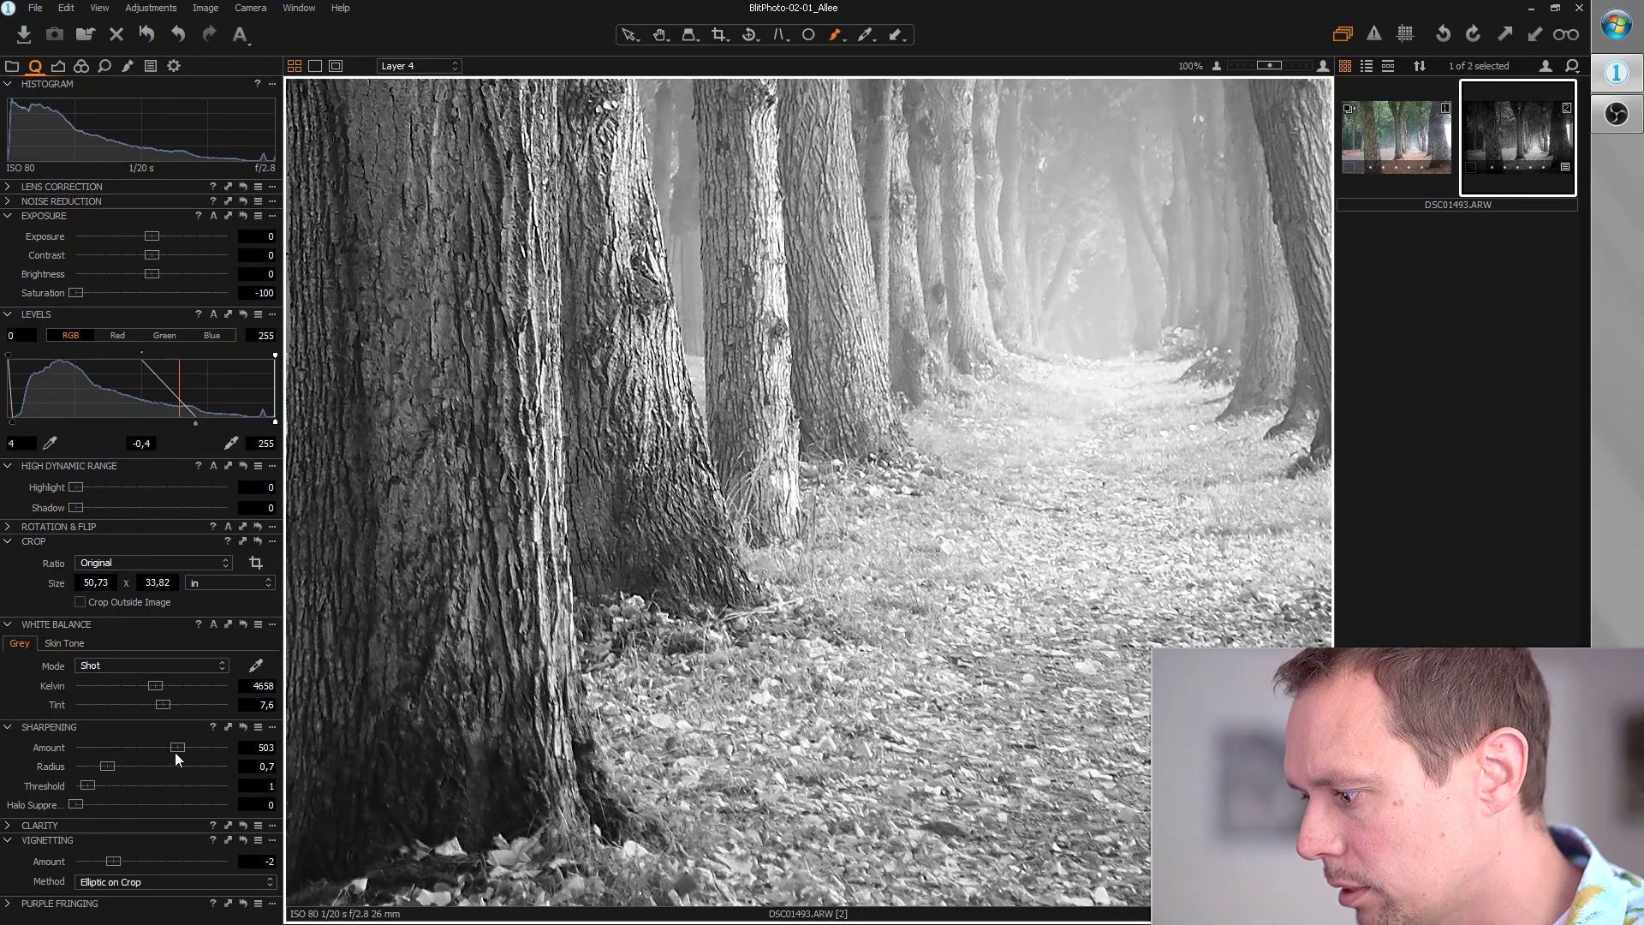
Raise Clarity Structure to 20 and fit the whole photo in view
{"action": "left_click", "coordinate": [6, 825]}
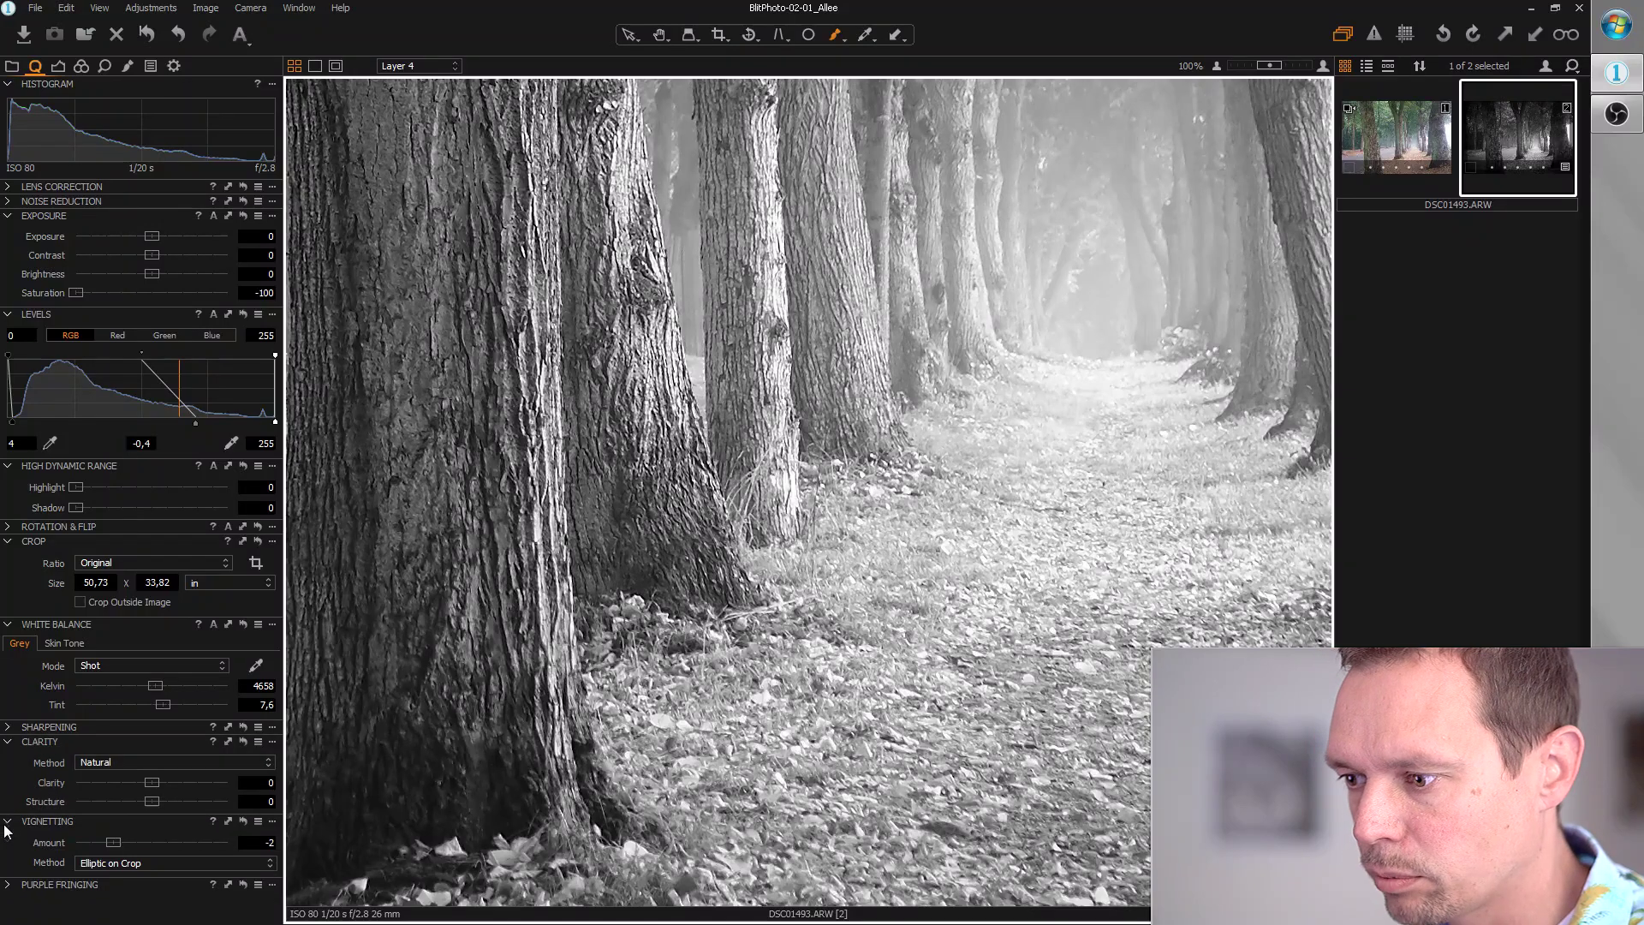
{"action": "left_click_drag", "start_coordinate": [151, 801], "coordinate": [166, 806]}
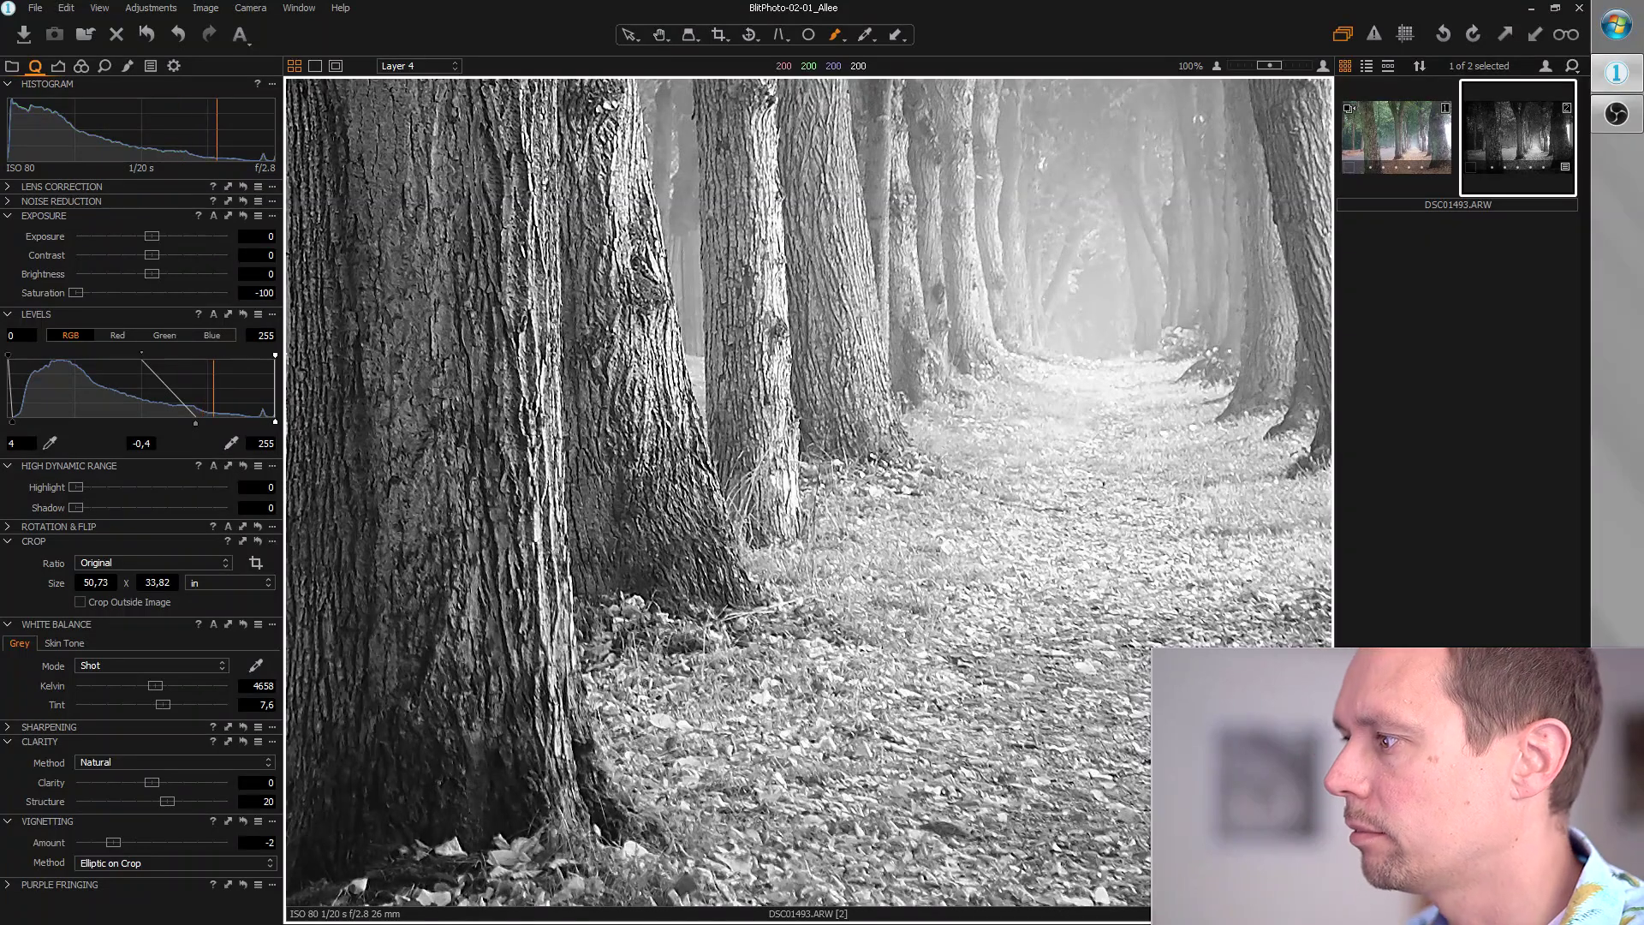
{"action": "key", "text": "ctrl+0"}
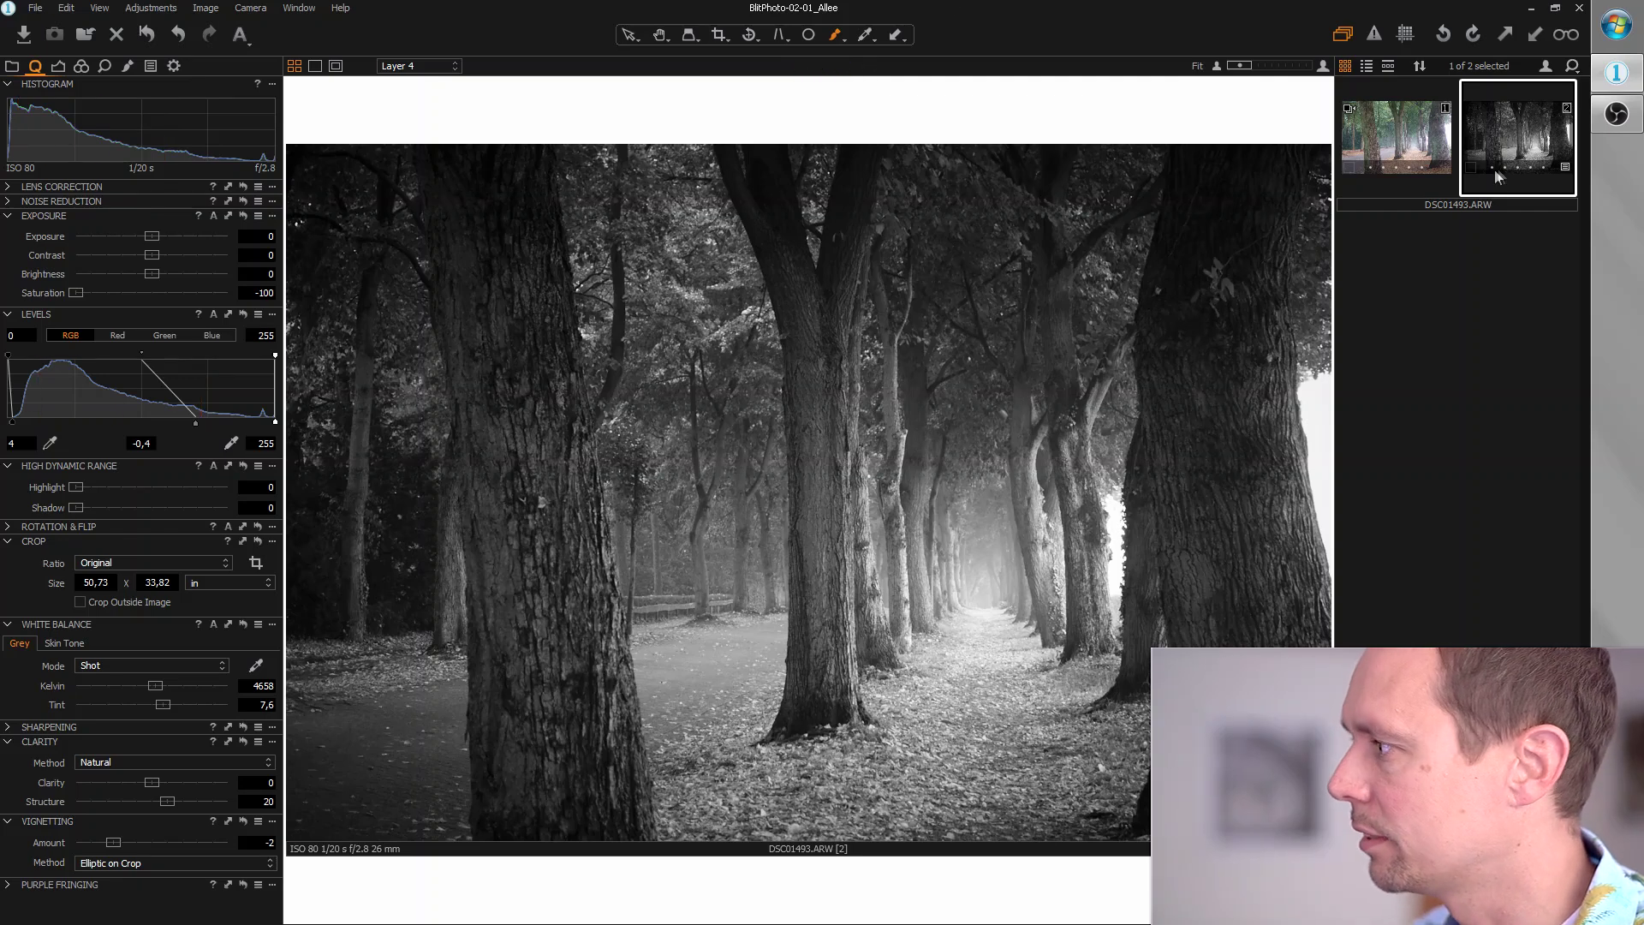
Clone the black-and-white variant with F3 and raise Saturation from -100 back to 0
{"action": "right_click", "coordinate": [1517, 136]}
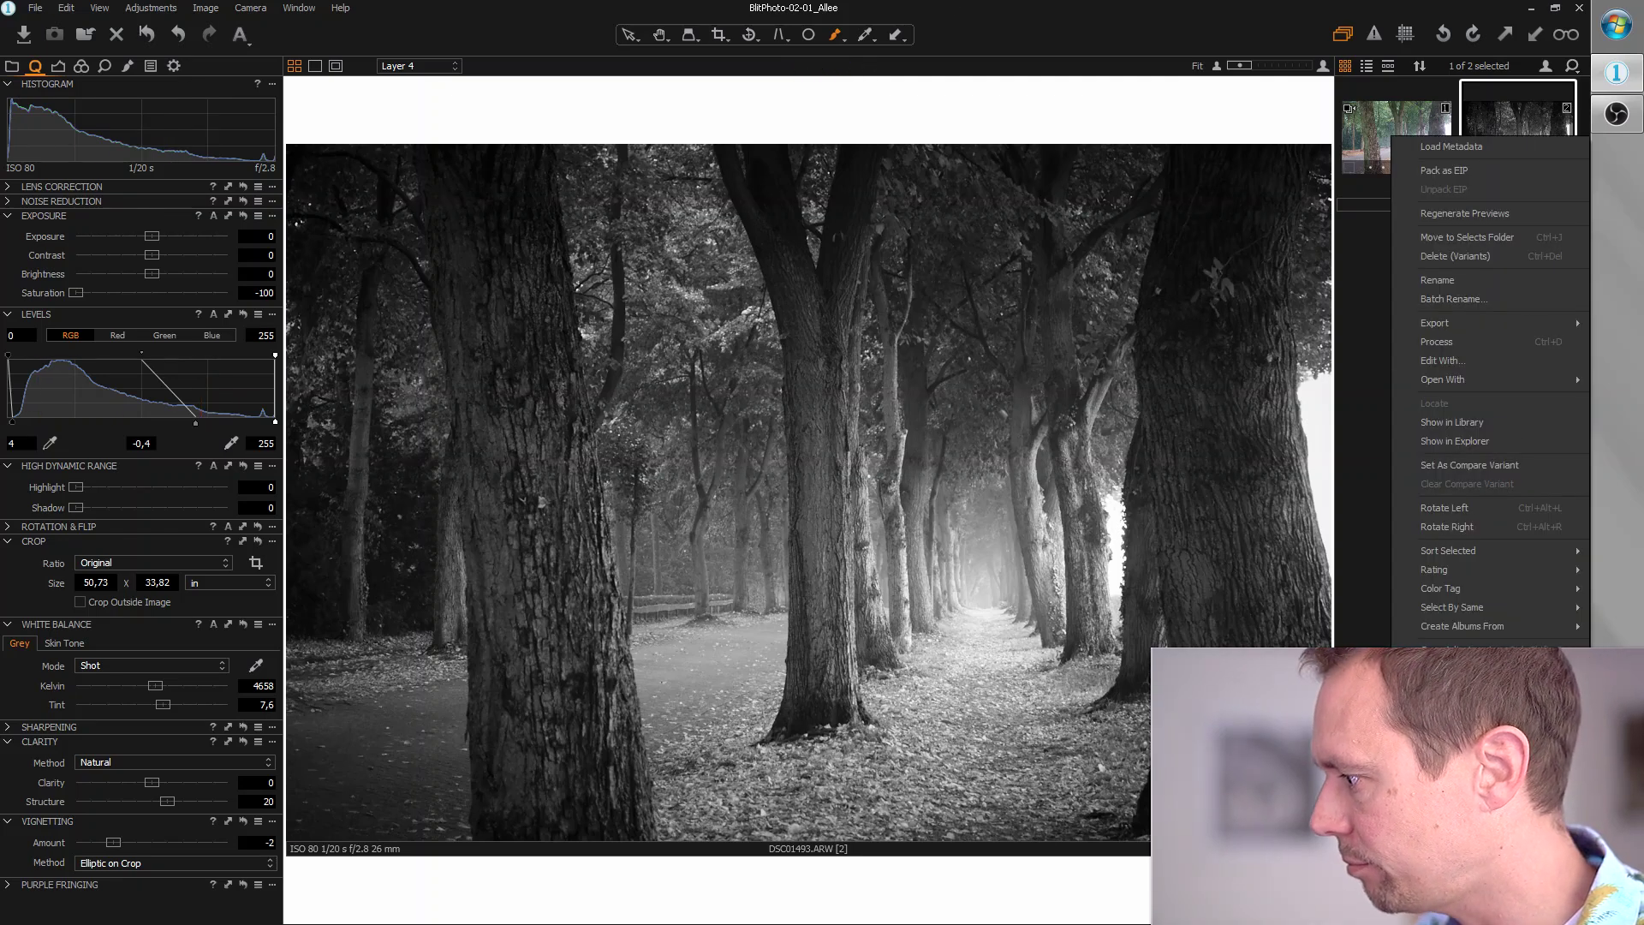
{"action": "key", "text": "Escape"}
{"action": "key", "text": "F3"}
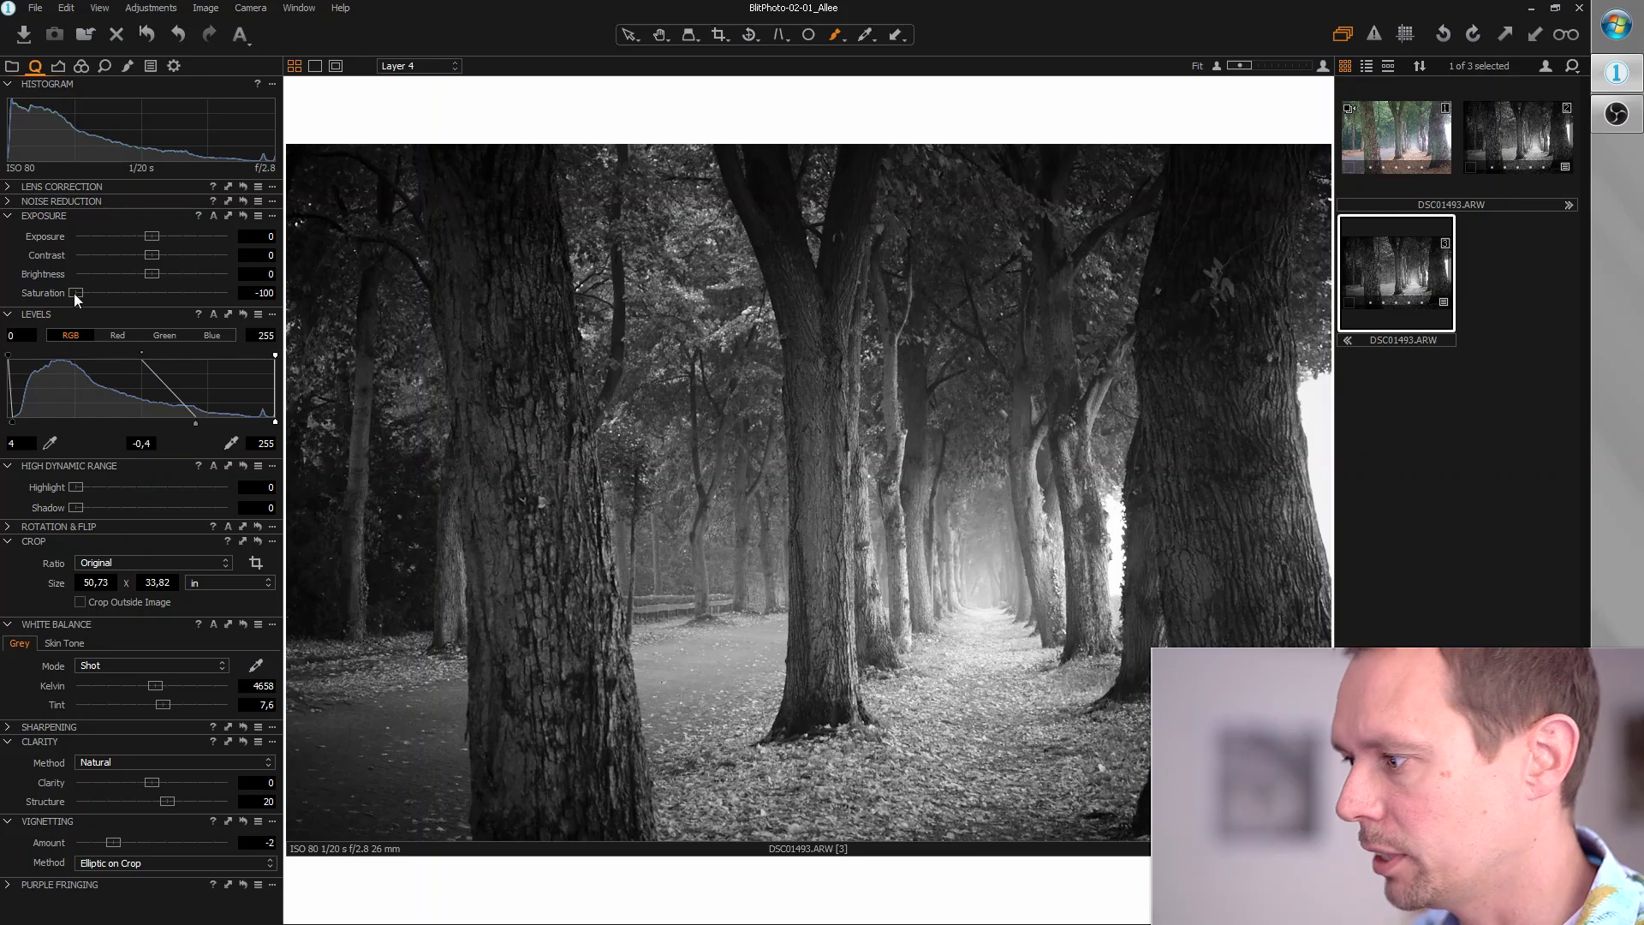
{"action": "left_click_drag", "start_coordinate": [74, 293], "coordinate": [114, 293]}
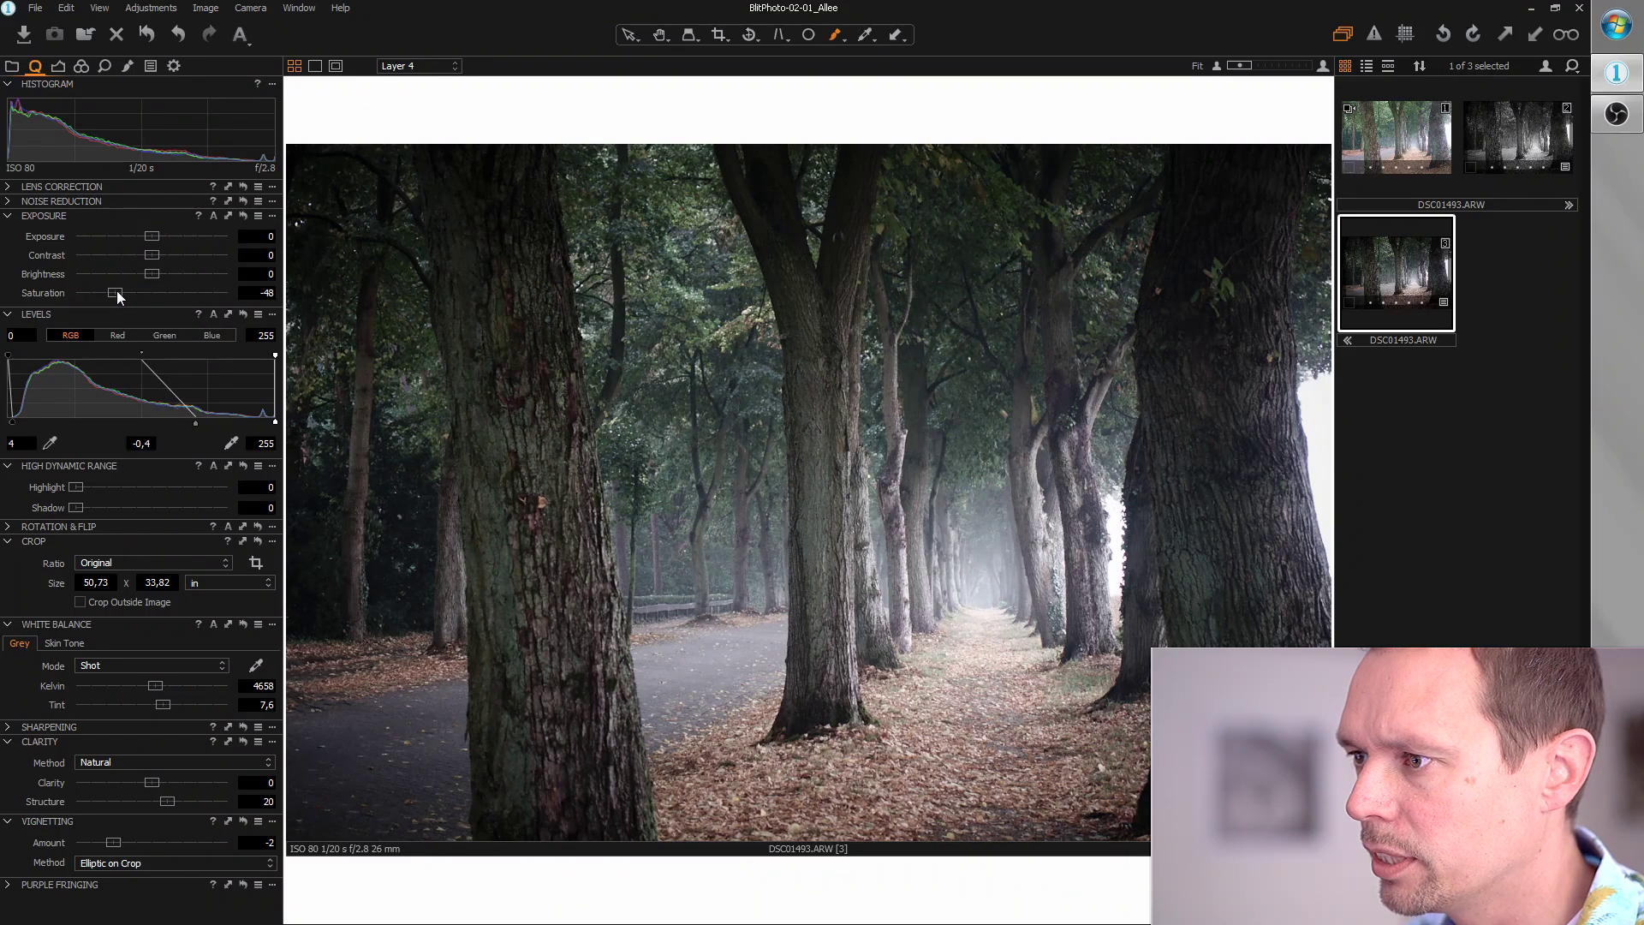
{"action": "left_click_drag", "start_coordinate": [114, 293], "coordinate": [150, 294]}
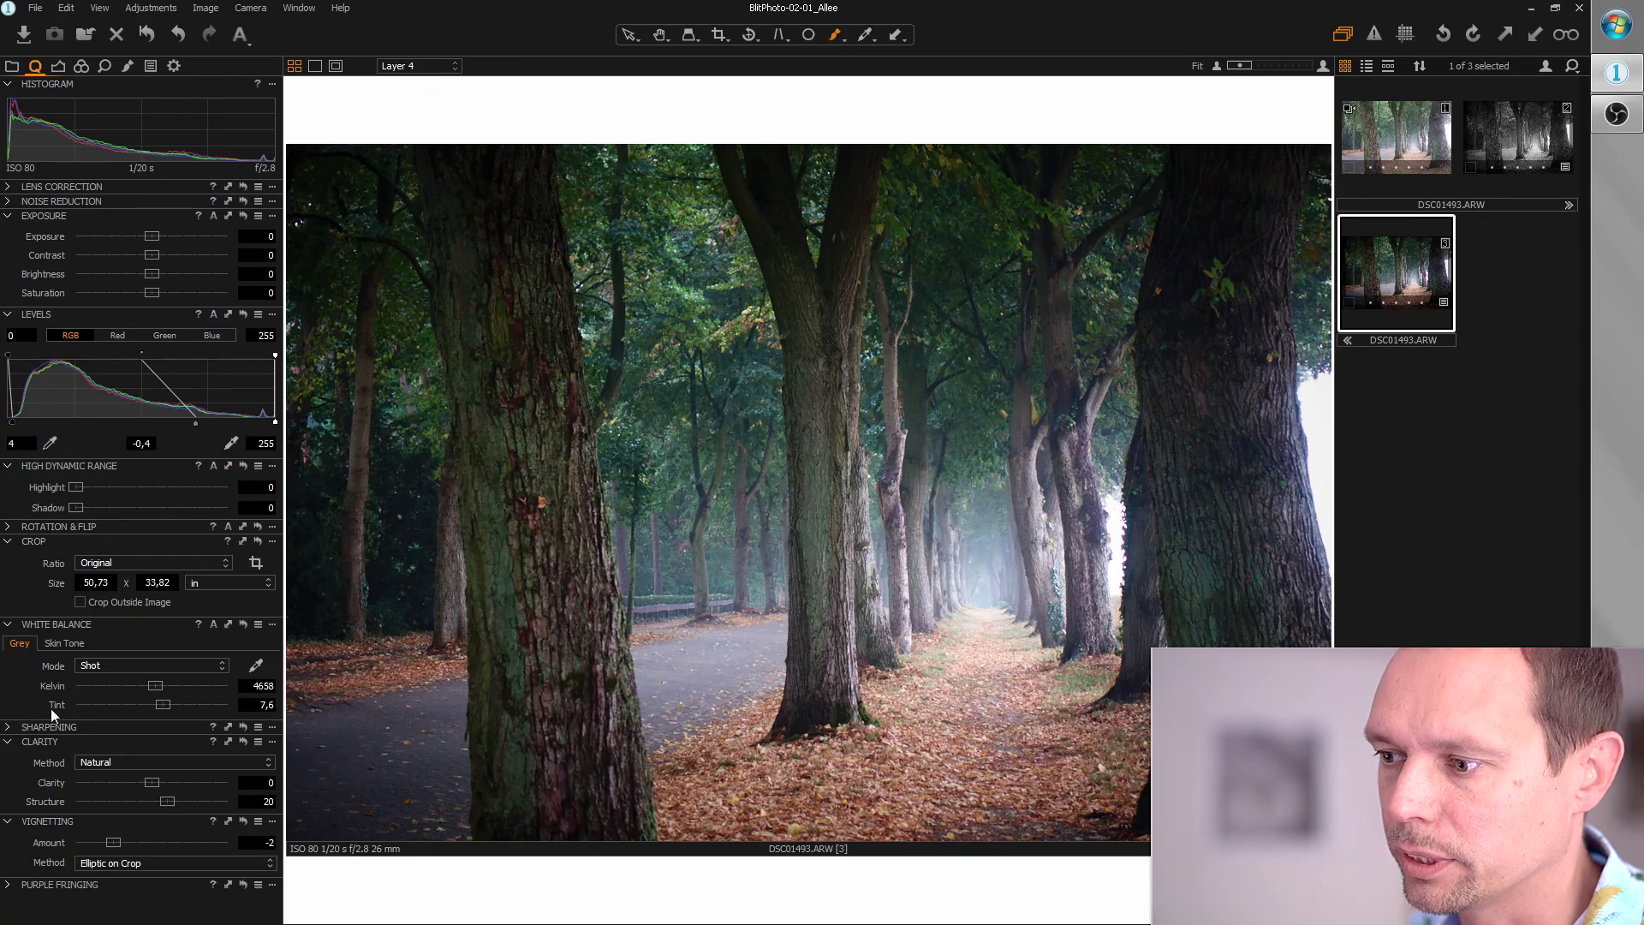
Warm the colour variant's white balance to a custom 7952 K with Tint 7,6
{"action": "left_click_drag", "start_coordinate": [155, 686], "coordinate": [206, 686]}
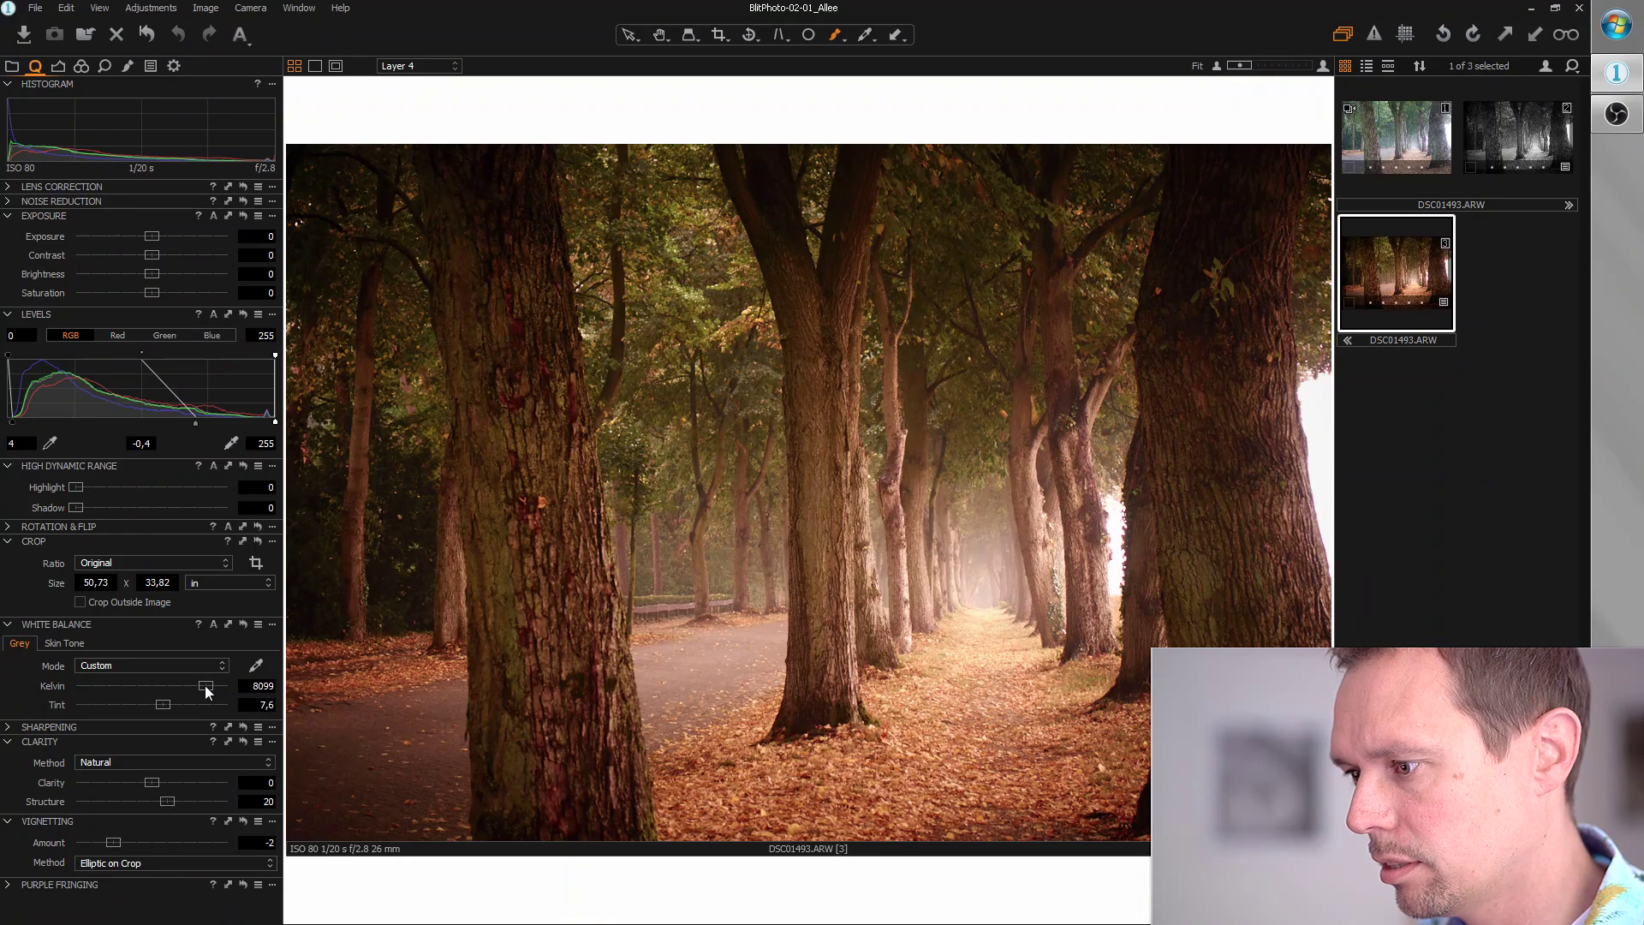
{"action": "key", "text": "ctrl+z"}
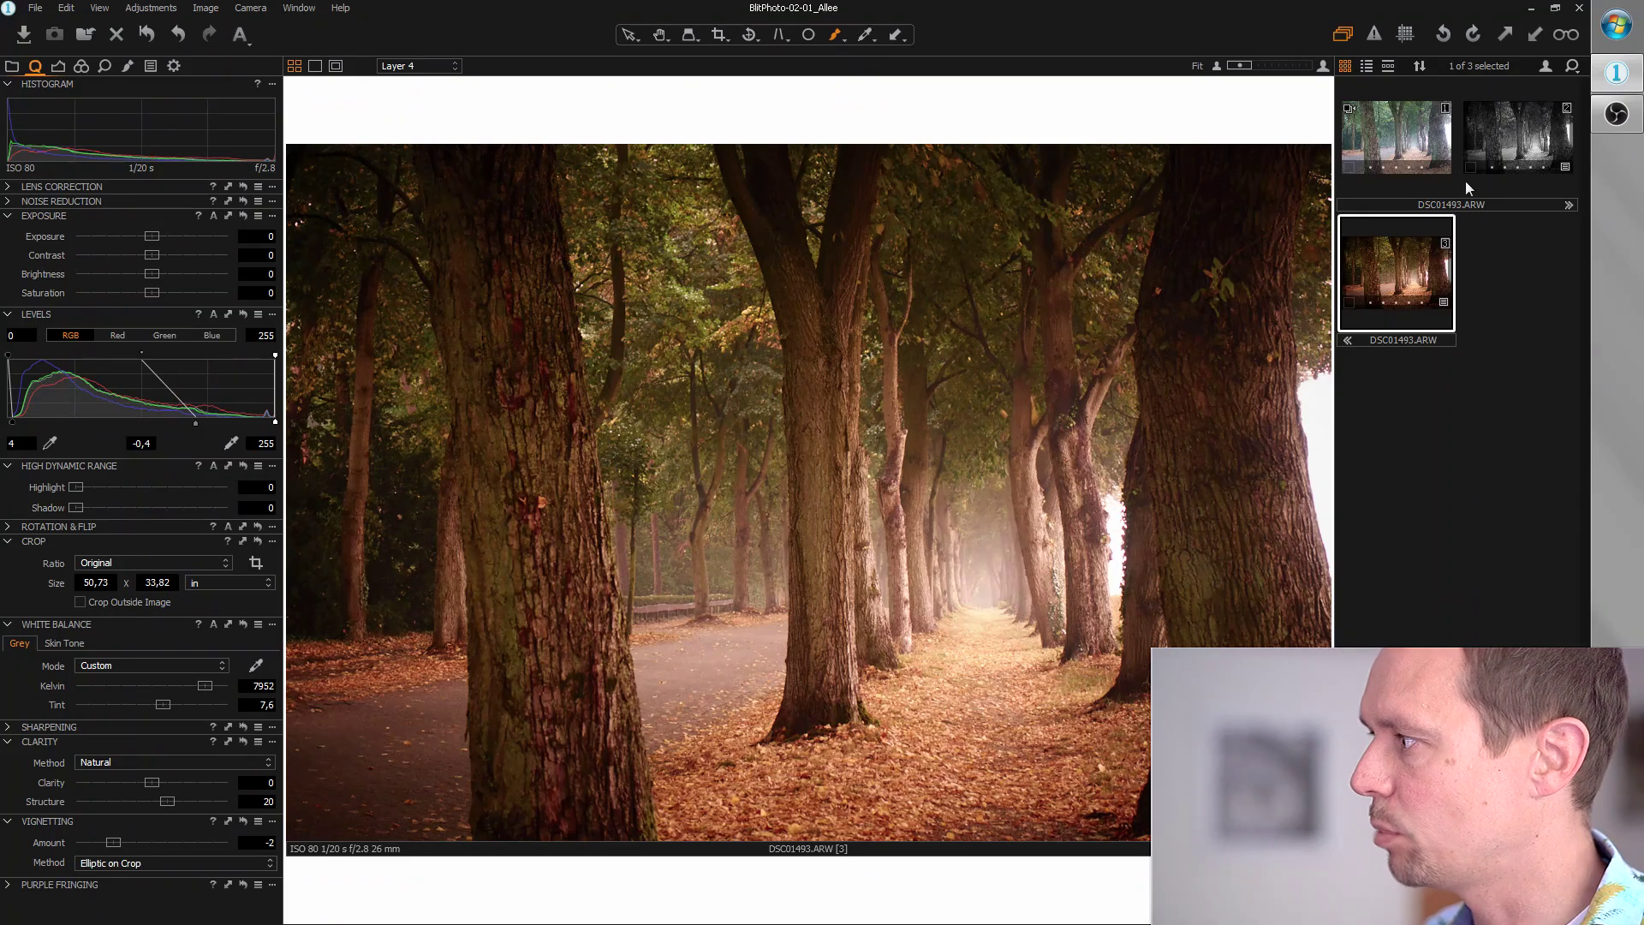
On the black-and-white variant, drag the Levels midtone handle to -0,21
{"action": "left_click", "coordinate": [1509, 140]}
{"action": "key", "text": "Right"}
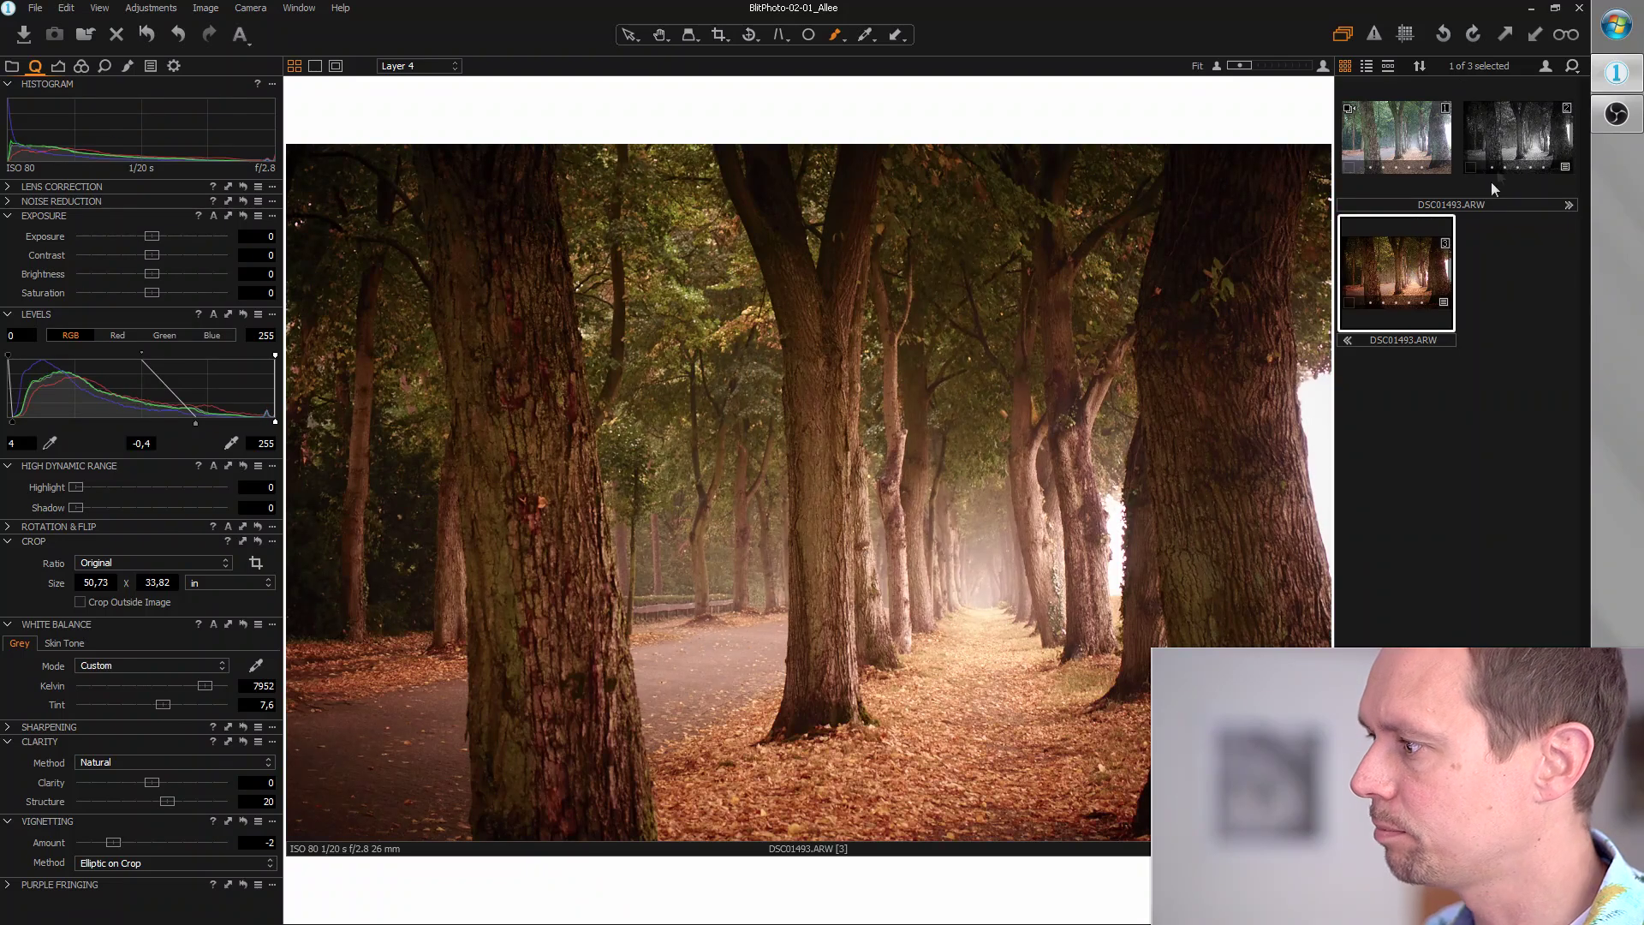
{"action": "left_click", "coordinate": [1516, 139]}
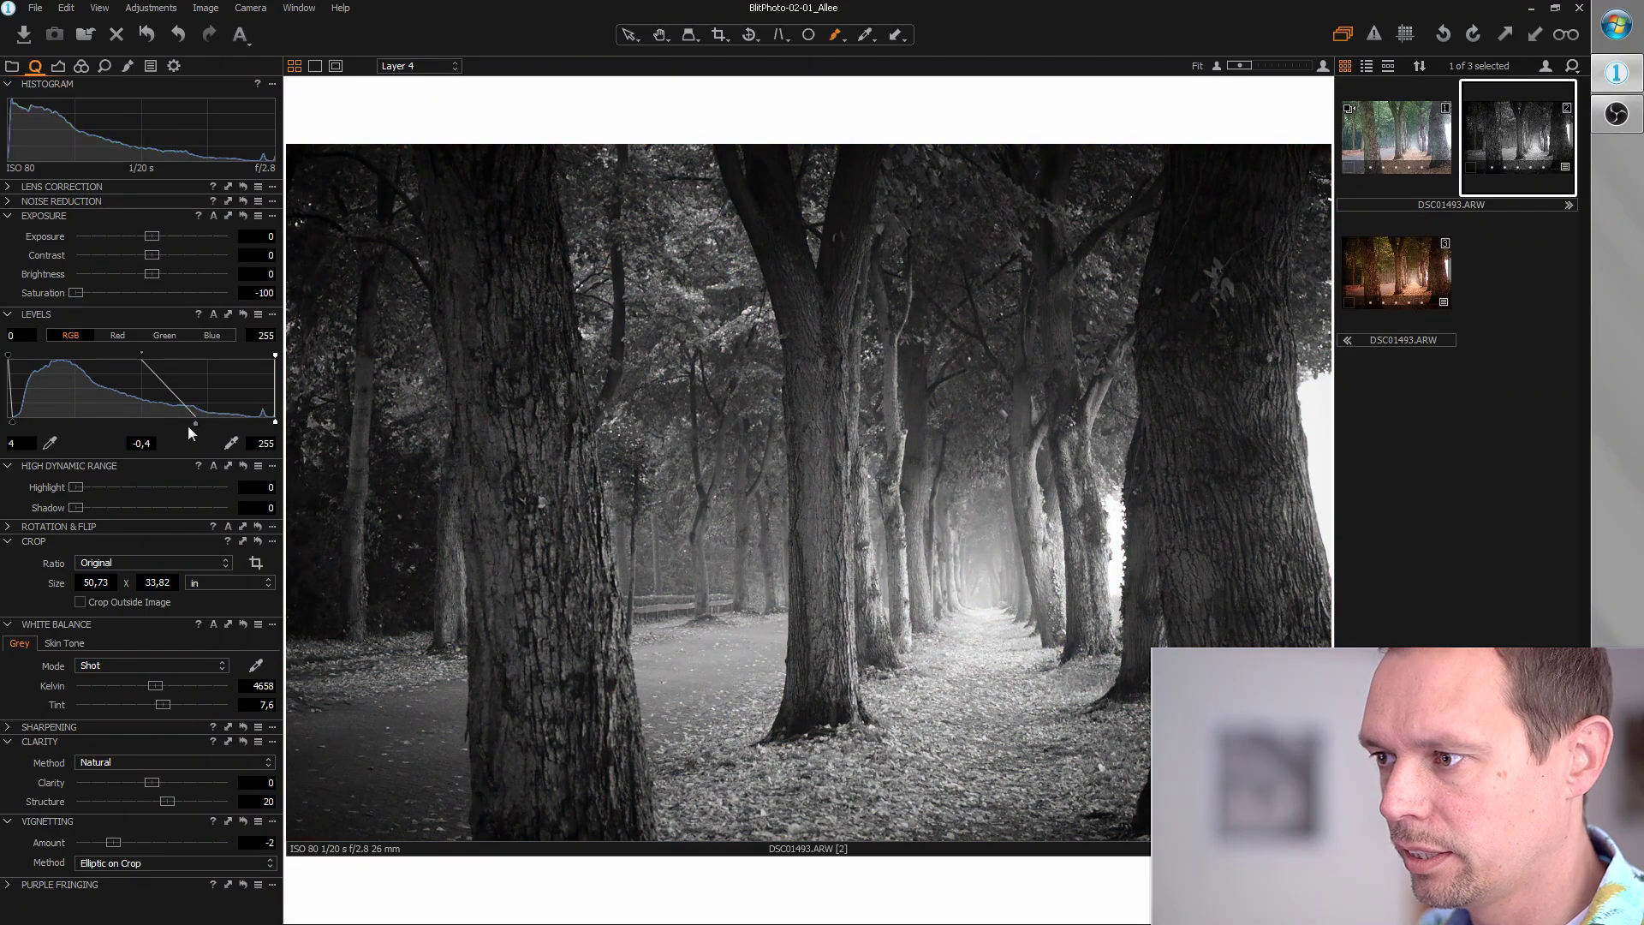
{"action": "left_click_drag", "start_coordinate": [196, 427], "coordinate": [173, 435]}
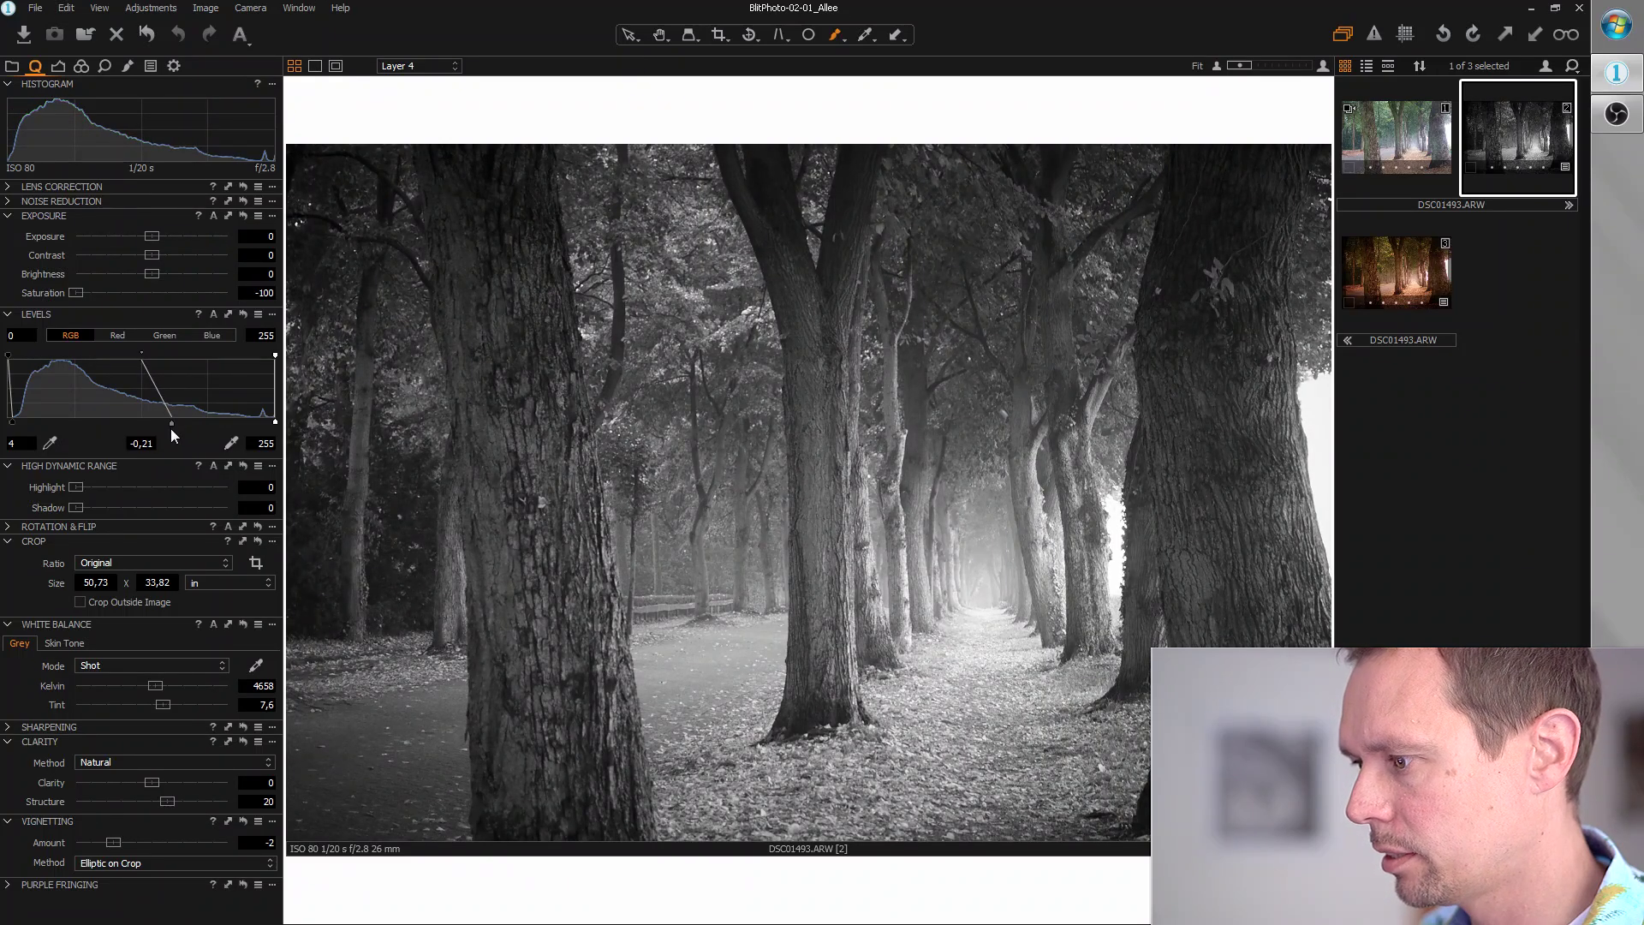
Compare the warm colour, original and black-and-white variants, ending on the warm colour one
{"action": "left_click", "coordinate": [1376, 295]}
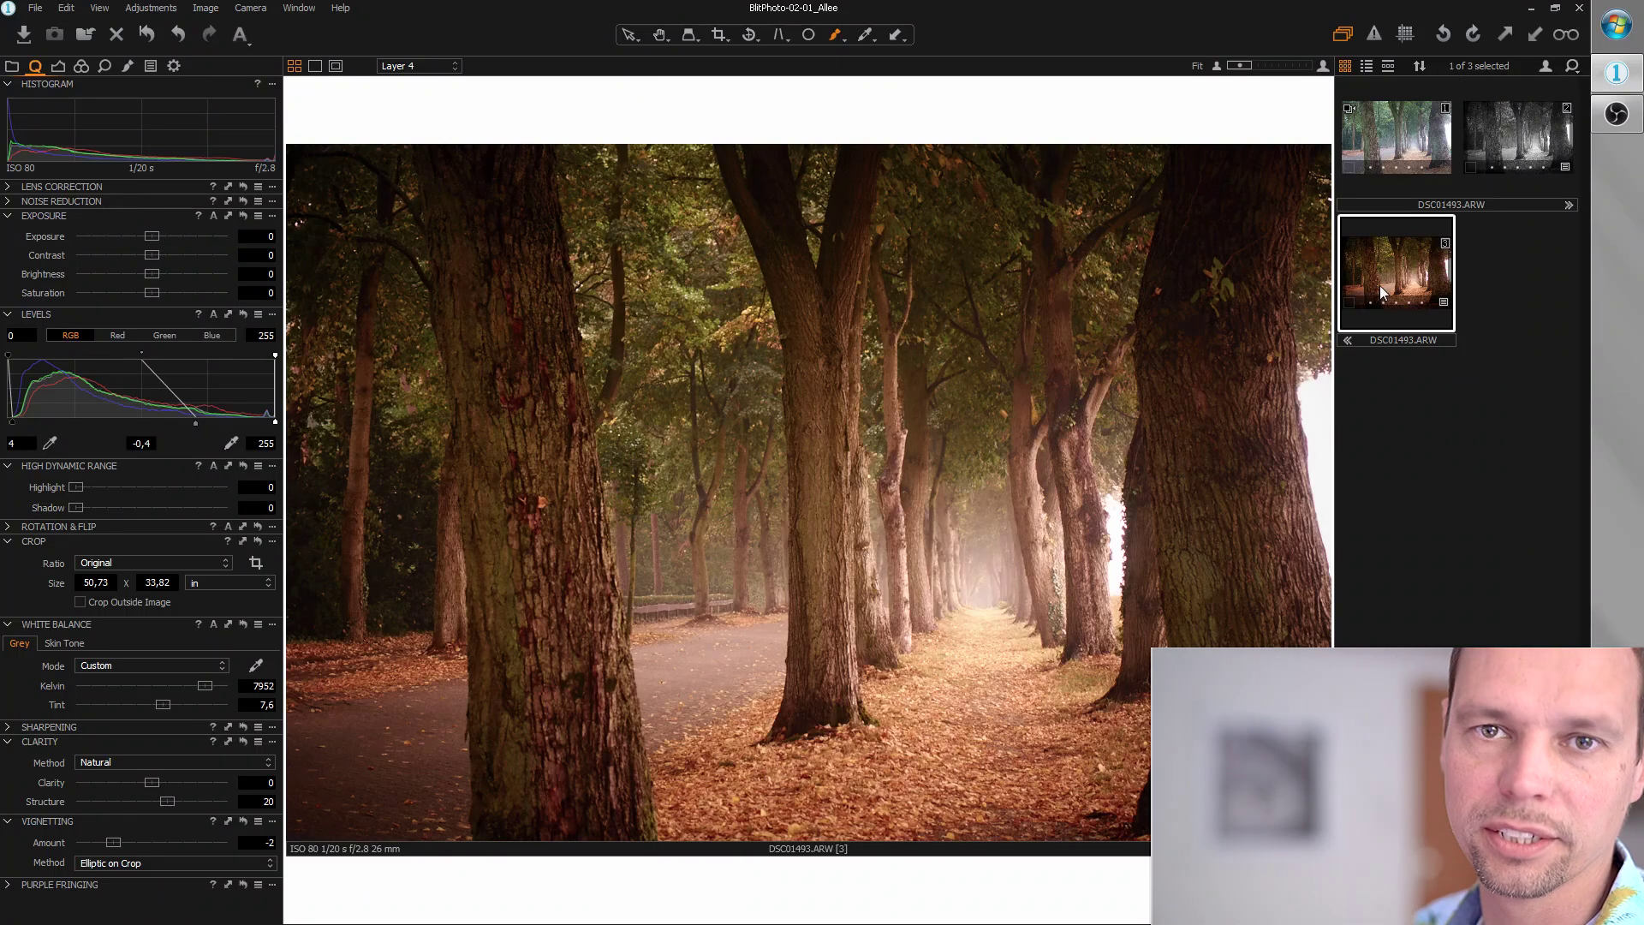
{"action": "left_click", "coordinate": [1407, 153]}
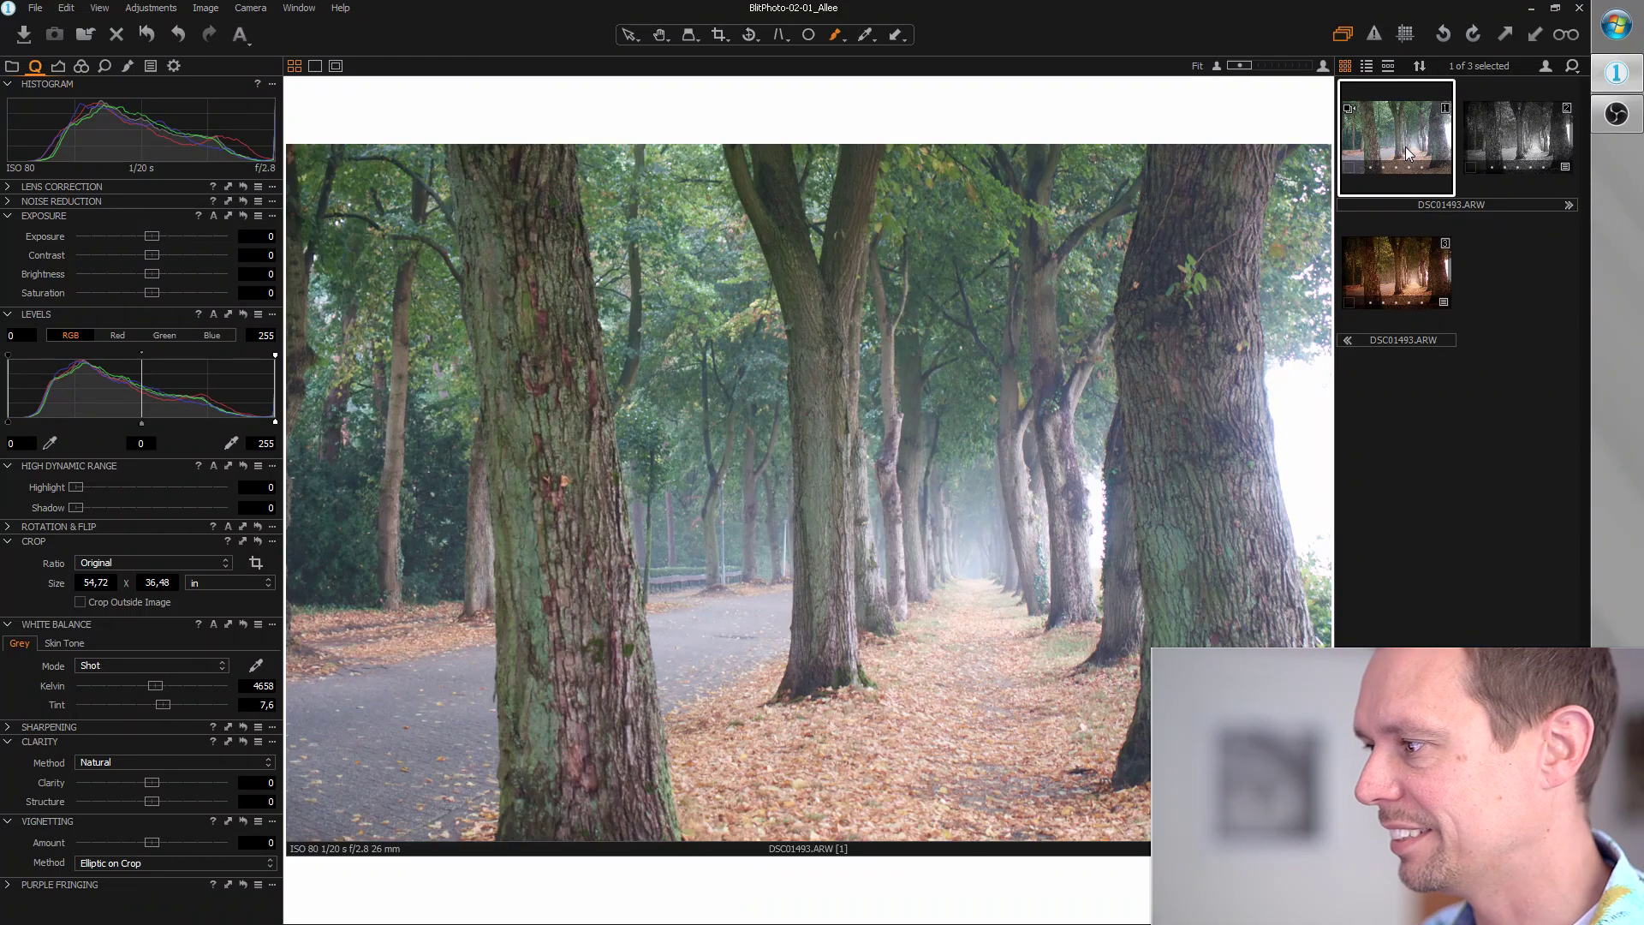
{"action": "left_click", "coordinate": [1509, 141]}
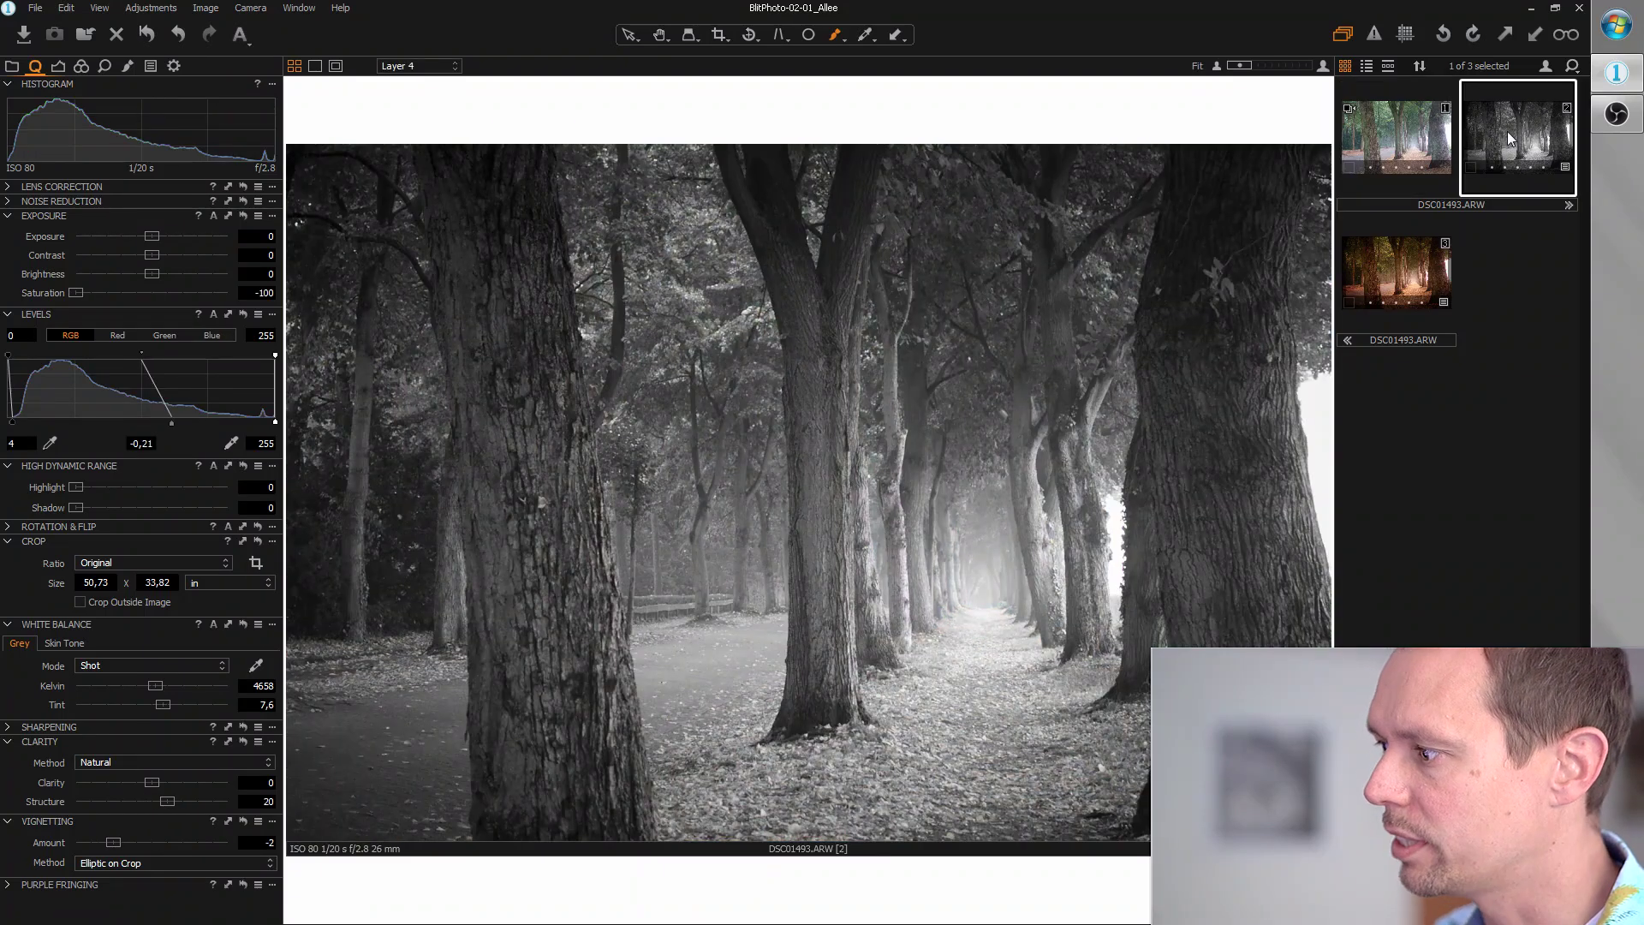
{"action": "left_click", "coordinate": [1409, 276]}
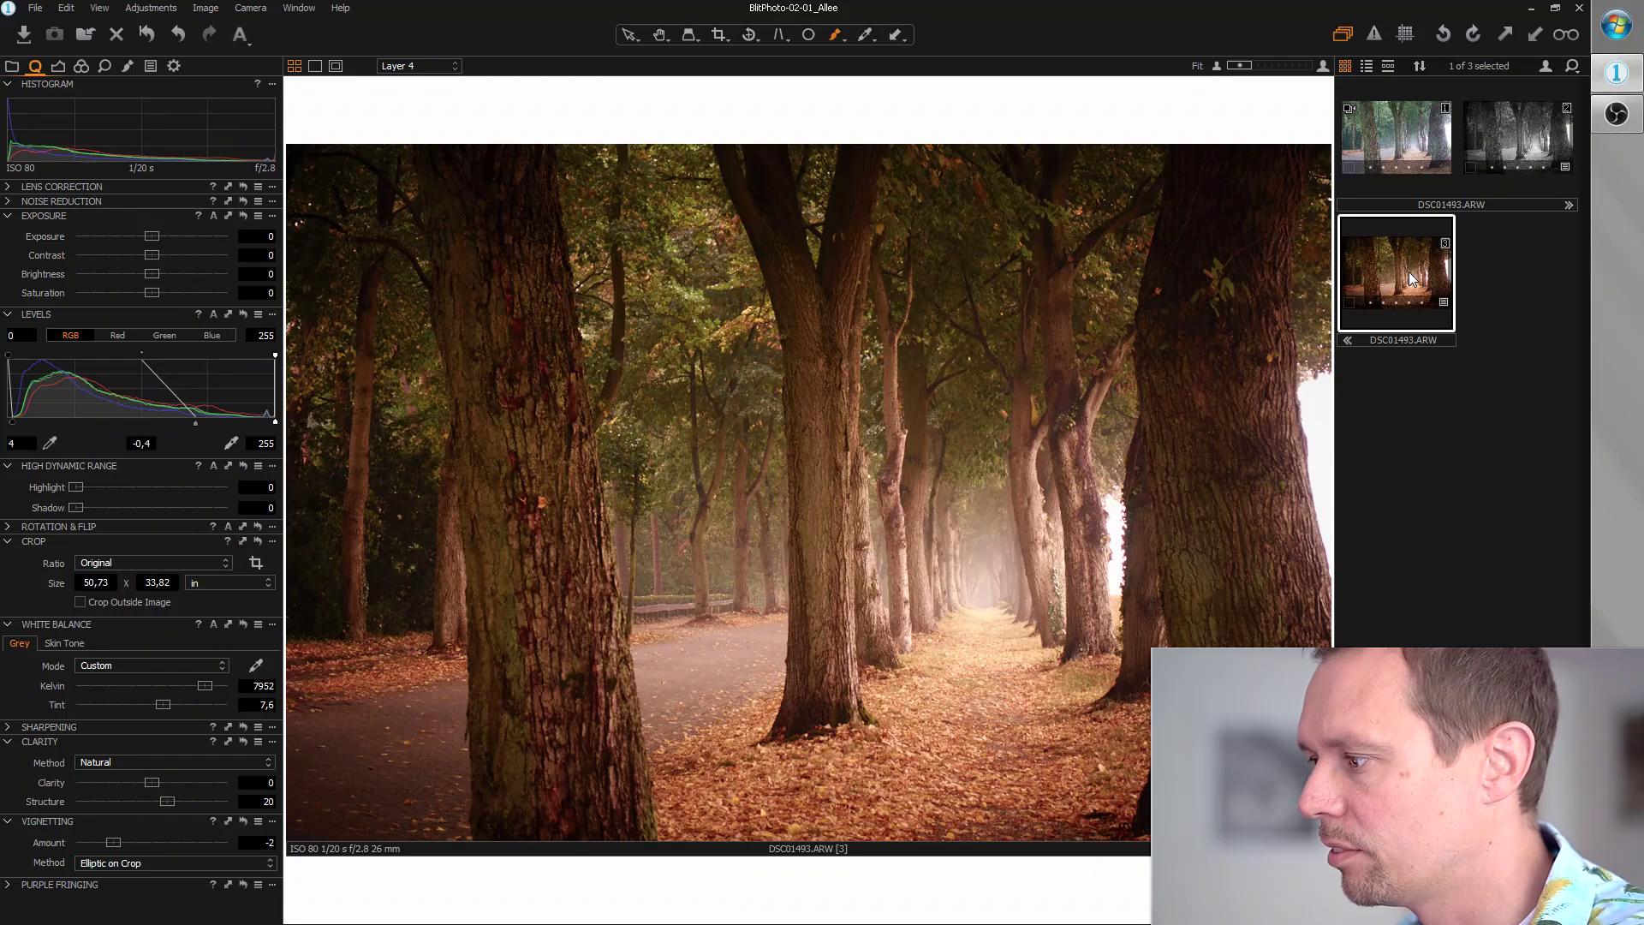